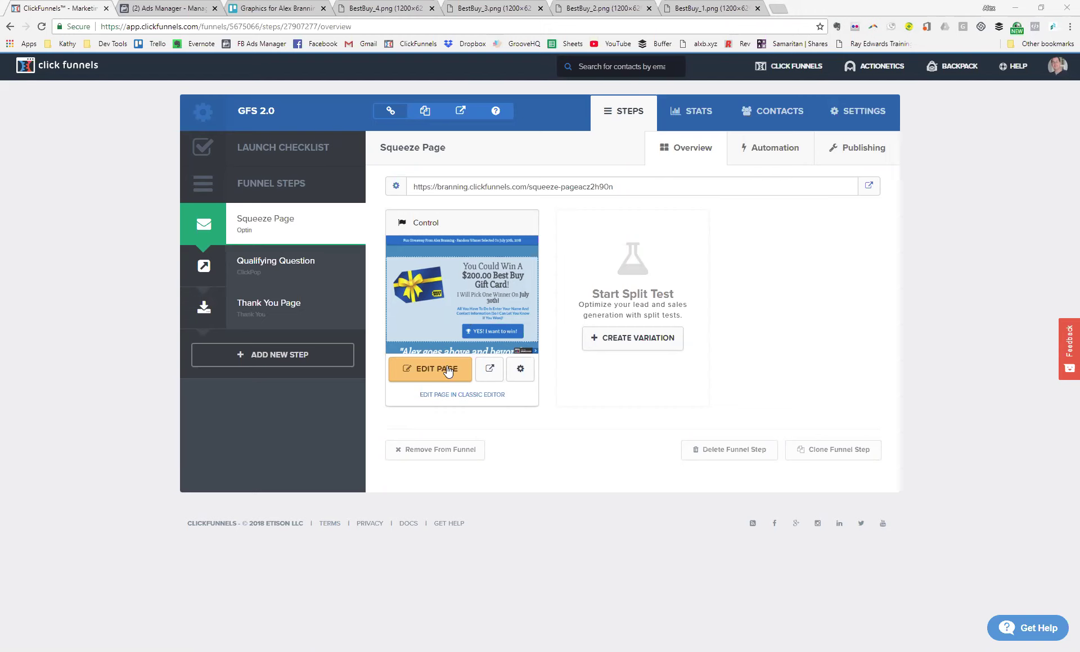
Open the Squeeze Page in the page editor and view its sign-up pop-up, including in mobile preview
{"action": "left_click", "coordinate": [466, 397]}
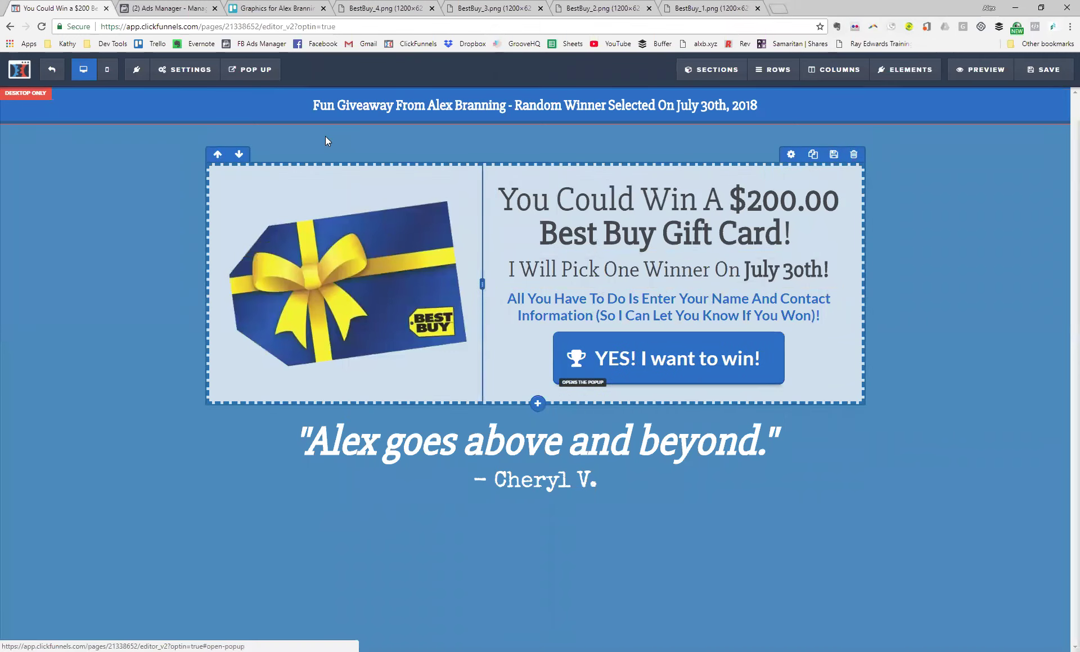
{"action": "left_click", "coordinate": [252, 69]}
{"action": "left_click", "coordinate": [554, 352]}
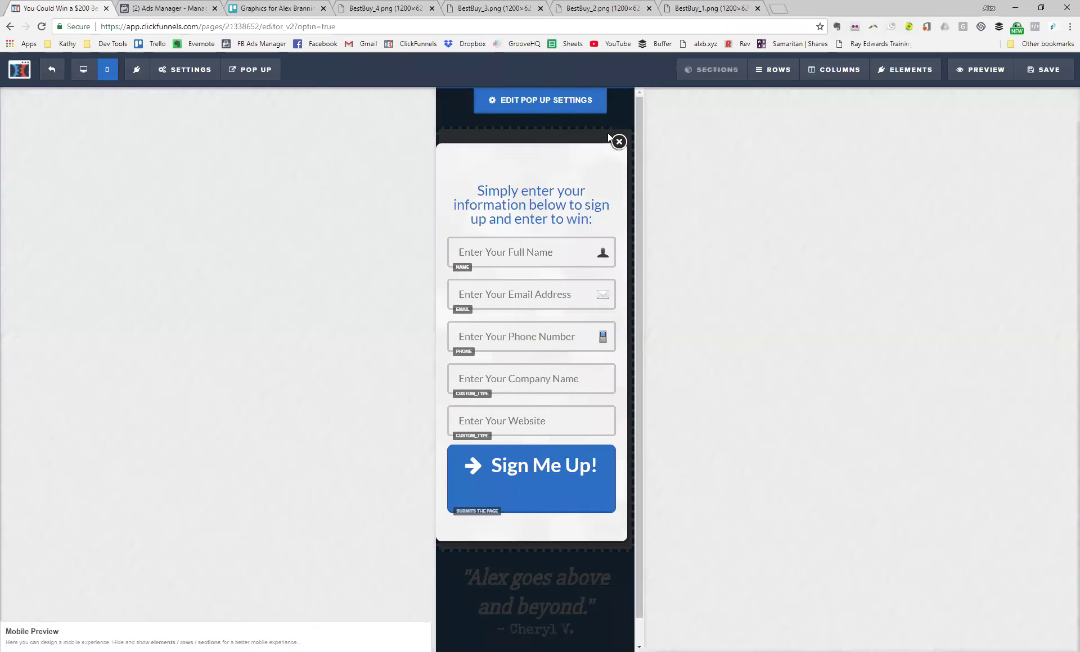
{"action": "left_click", "coordinate": [619, 142]}
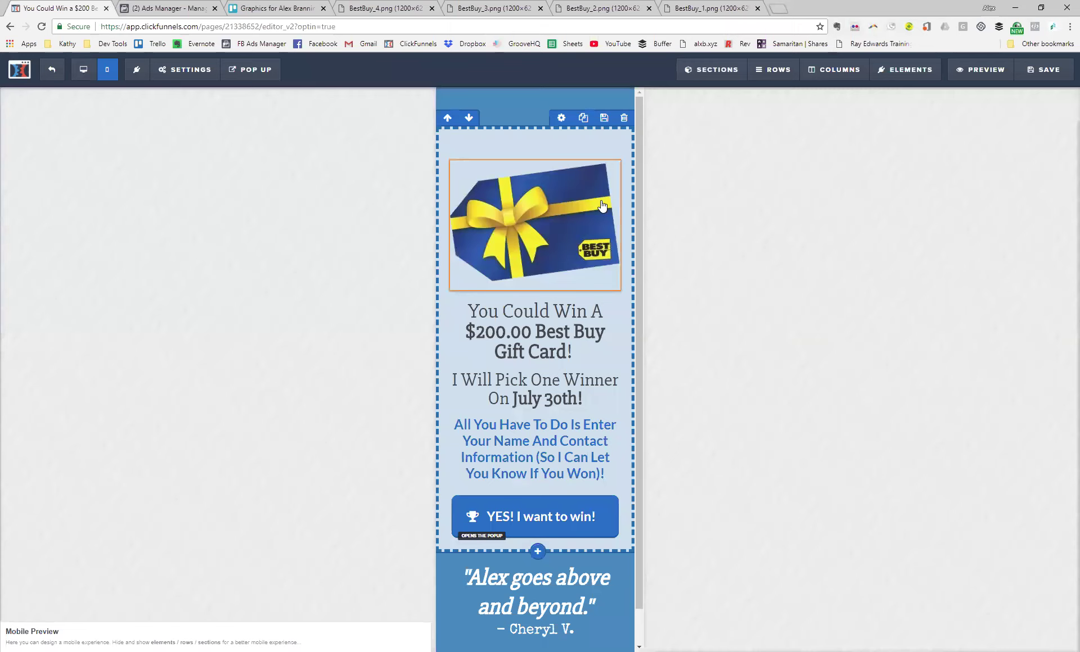
Examine the Squeeze Page's mobile layout, from the gift card image to the testimonial
{"action": "scroll", "coordinate": [601, 206], "scroll_direction": "down", "scroll_amount": 1}
{"action": "scroll", "coordinate": [601, 207], "scroll_direction": "down", "scroll_amount": 1}
{"action": "scroll", "coordinate": [602, 207], "scroll_direction": "up", "scroll_amount": 1}
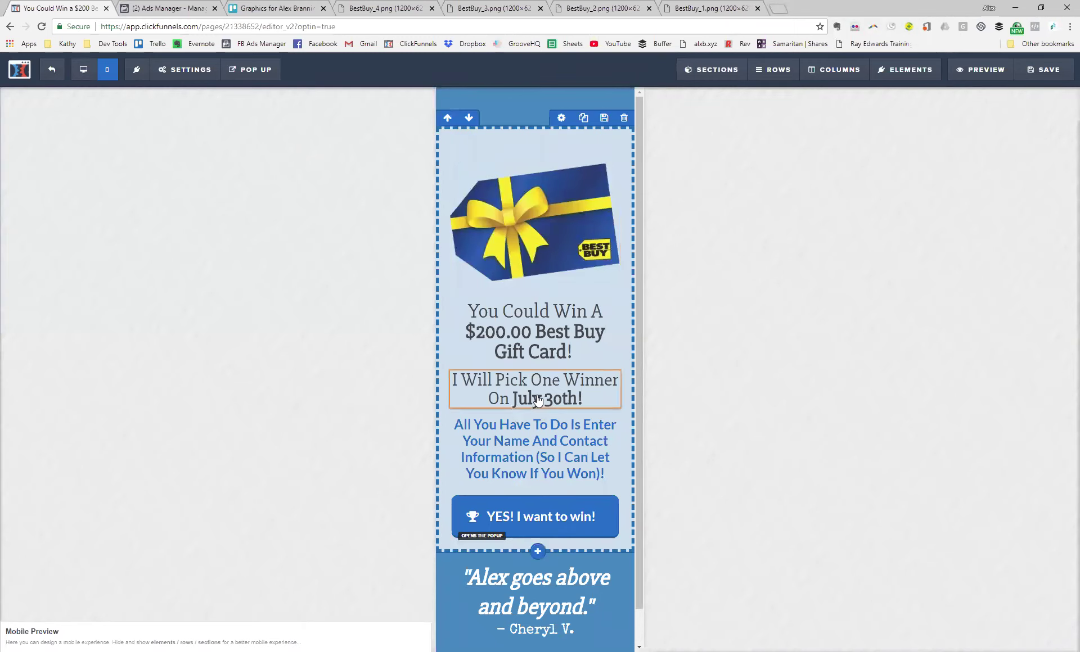
{"action": "scroll", "coordinate": [542, 430], "scroll_direction": "down", "scroll_amount": 1}
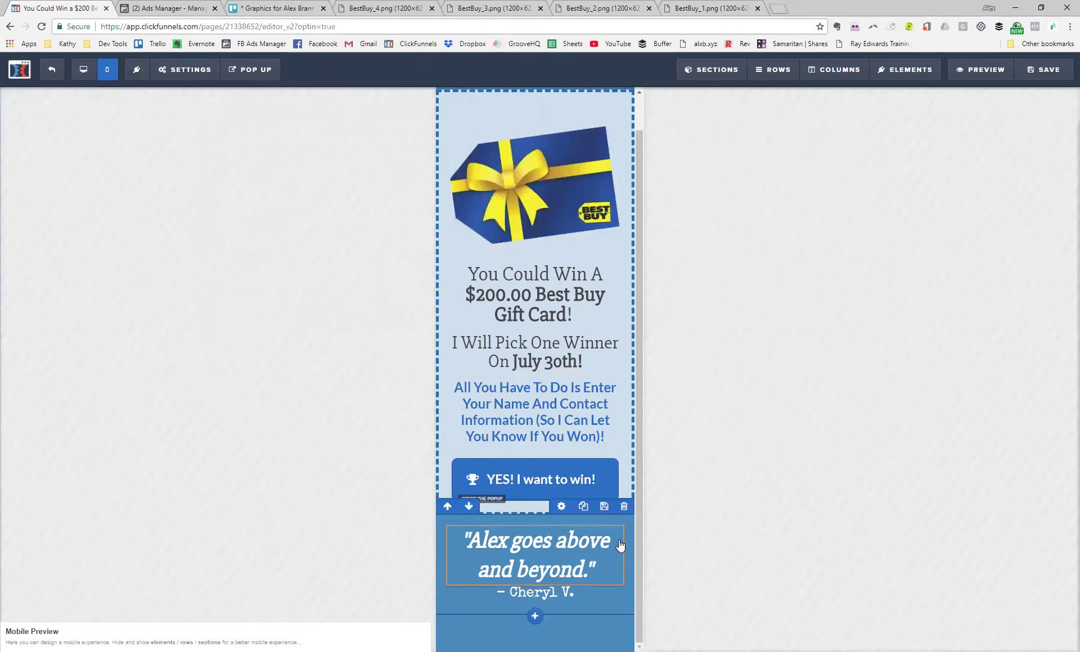
{"action": "left_click", "coordinate": [695, 70]}
{"action": "left_click", "coordinate": [695, 70]}
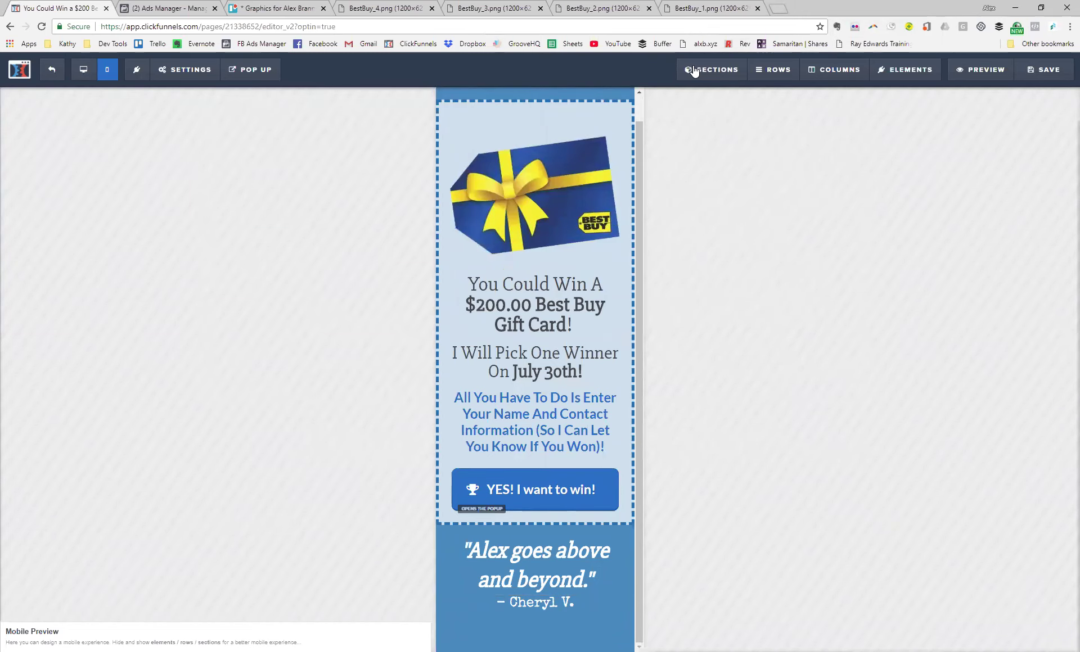
{"action": "scroll", "coordinate": [545, 257], "scroll_direction": "up", "scroll_amount": 2}
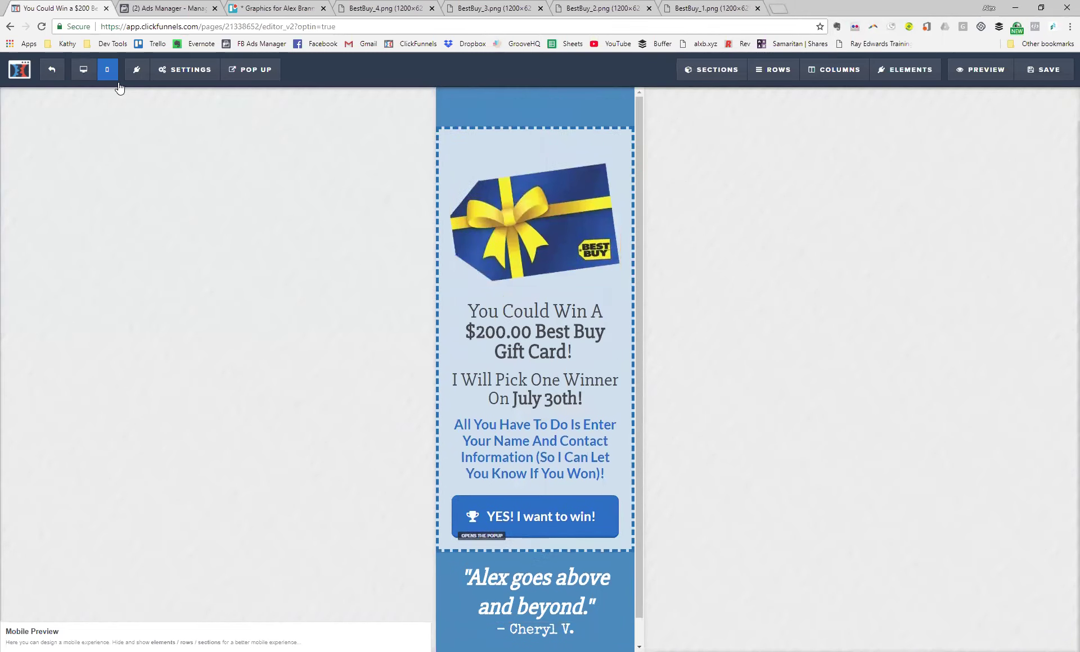
Return the Squeeze Page to desktop view and exit the editor without saving
{"action": "left_click", "coordinate": [83, 69]}
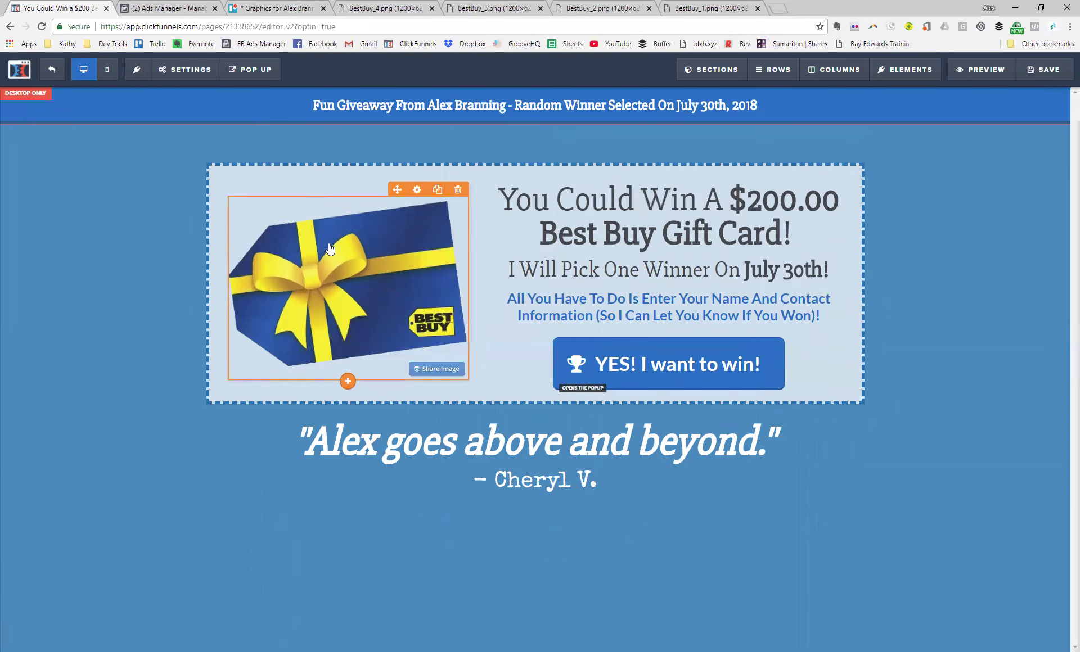
{"action": "left_click", "coordinate": [47, 76]}
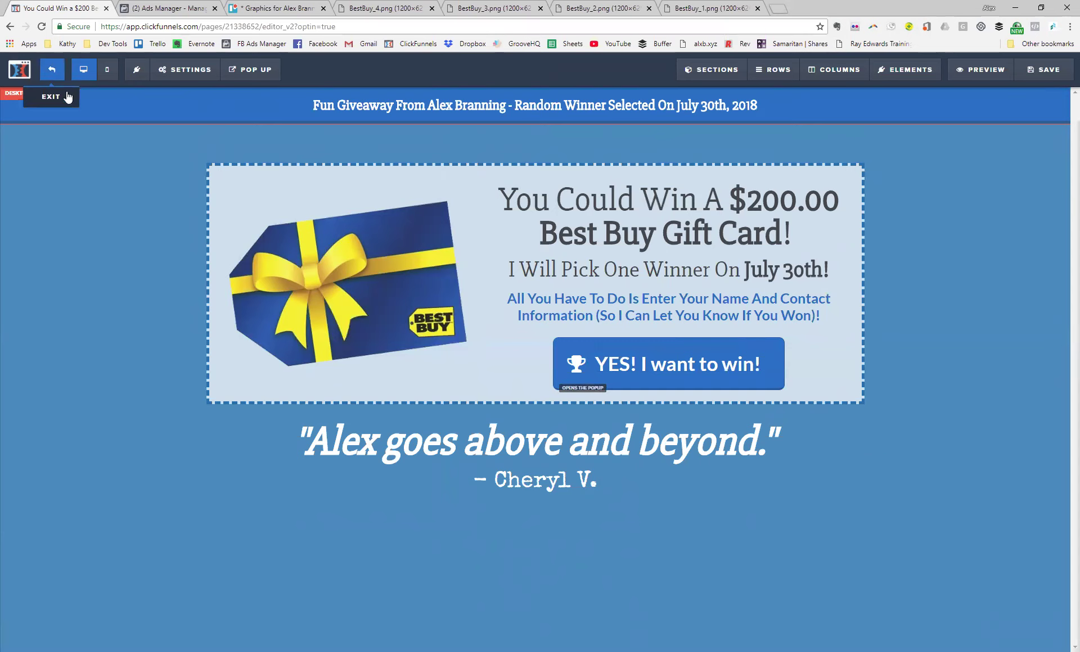
{"action": "left_click", "coordinate": [594, 90]}
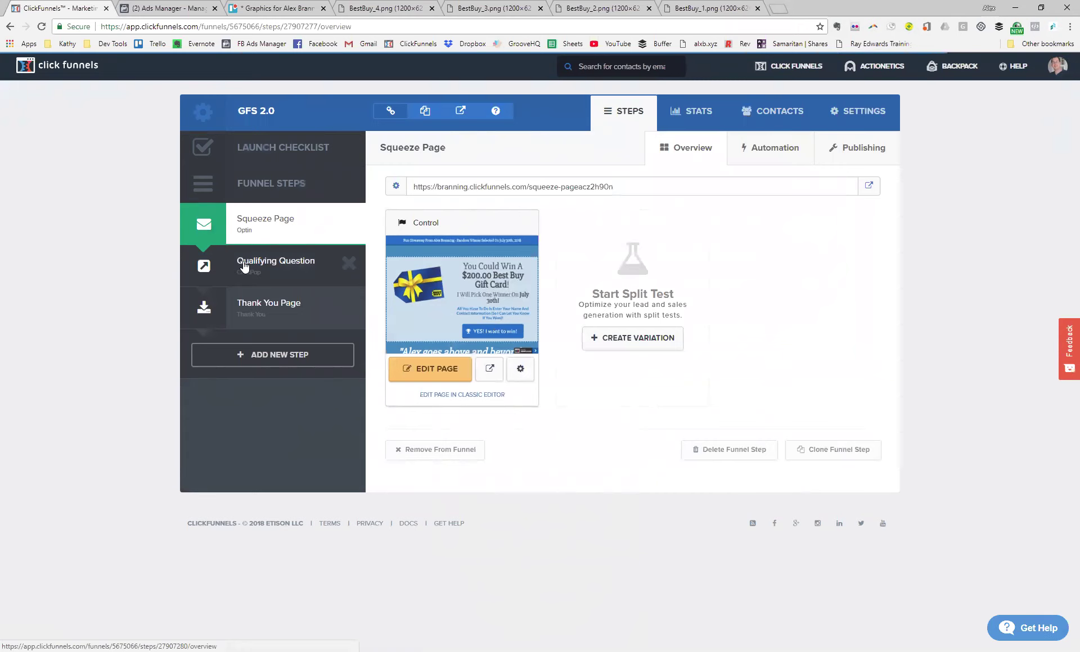
Open the Qualifying Question page in the editor and bring up the question list of its survey
{"action": "left_click", "coordinate": [245, 267]}
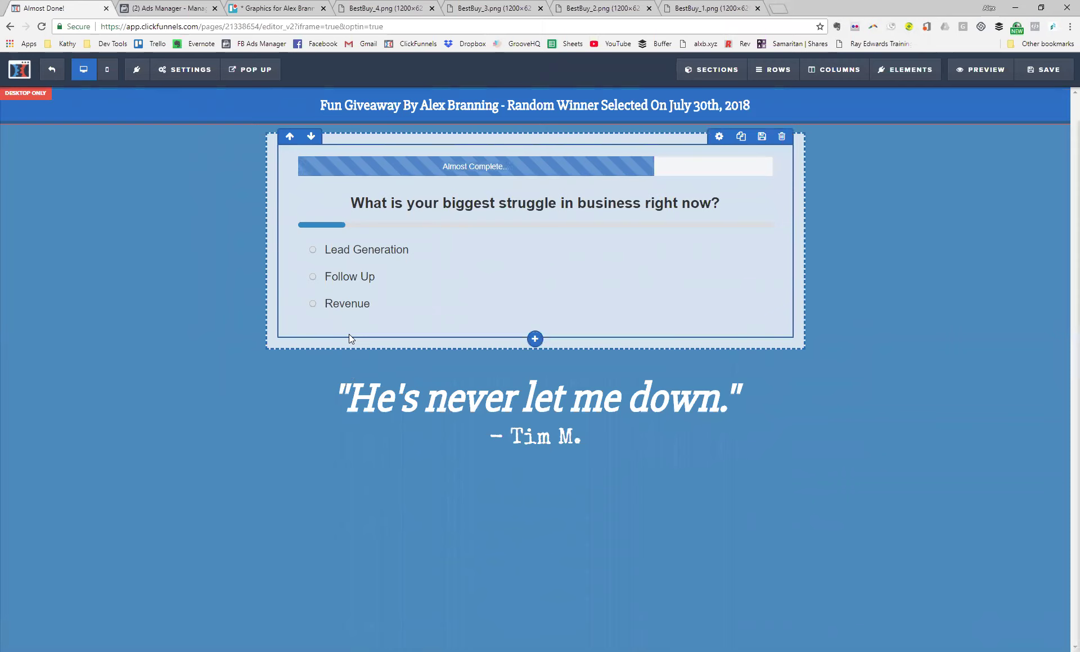
{"action": "left_click", "coordinate": [374, 253]}
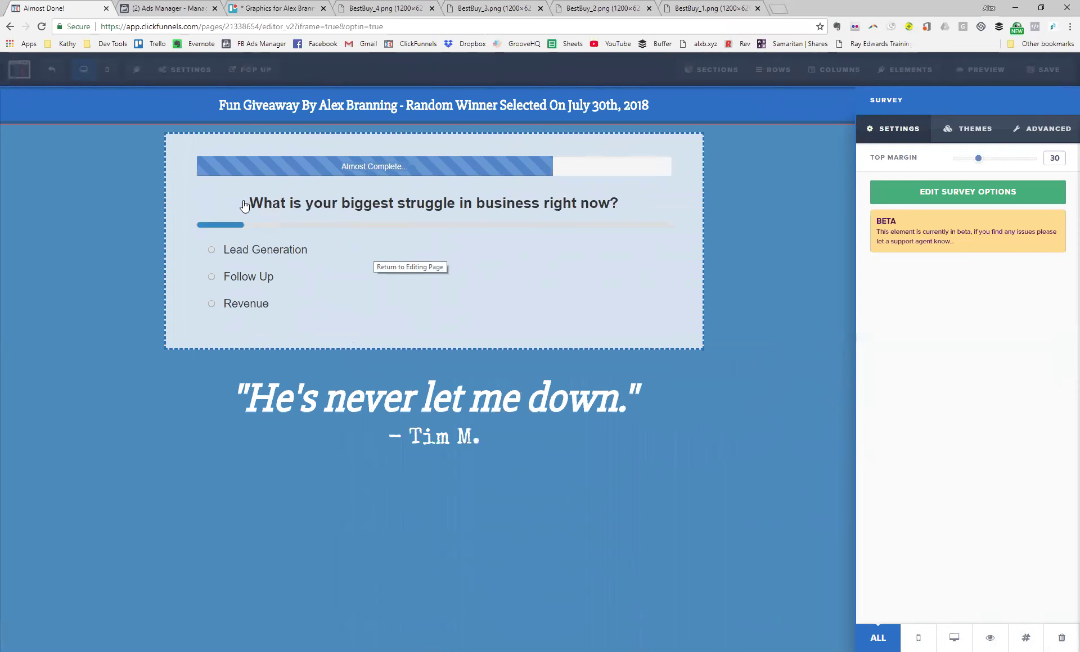
{"action": "left_click", "coordinate": [701, 225]}
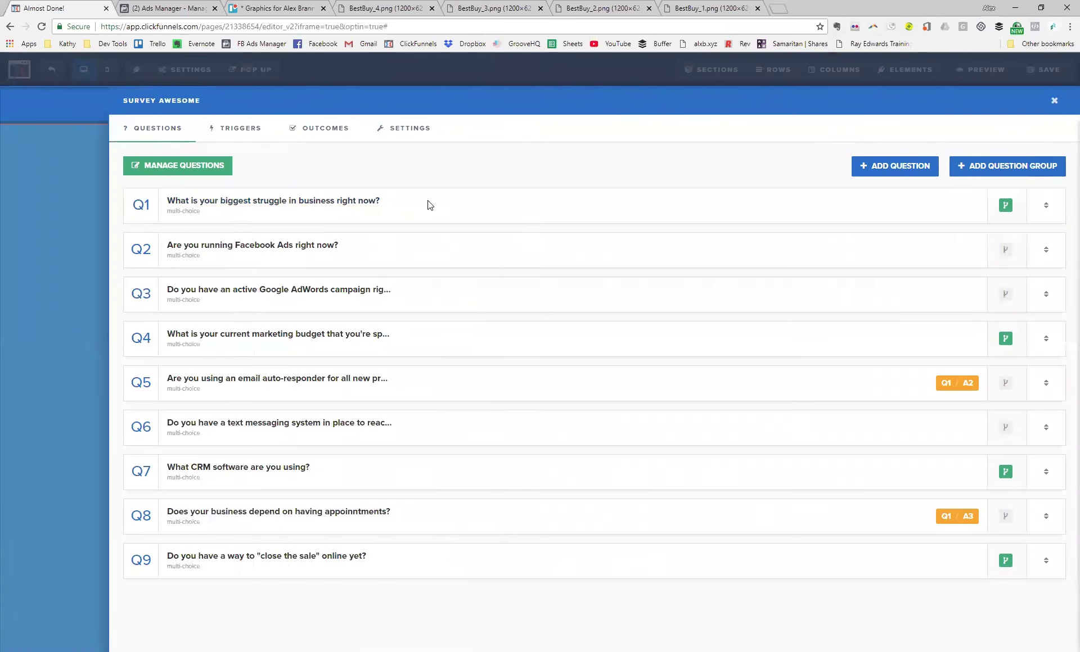
View the answers and redirects of the survey question about the biggest business struggle, and leave the editor without saving
{"action": "left_click", "coordinate": [373, 206]}
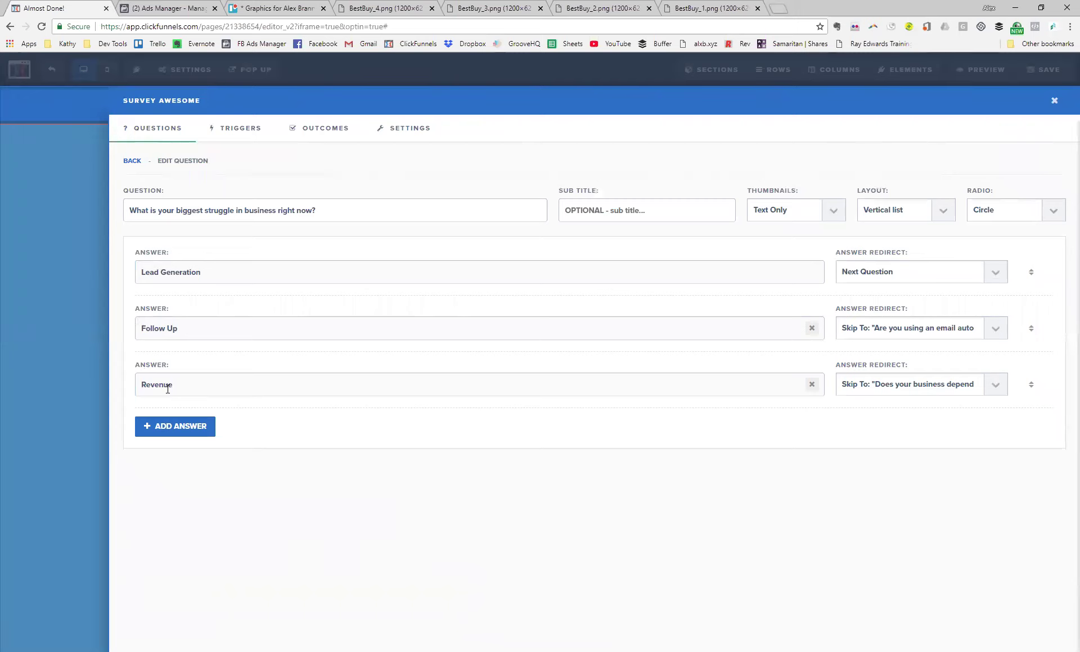
{"action": "left_click", "coordinate": [132, 162]}
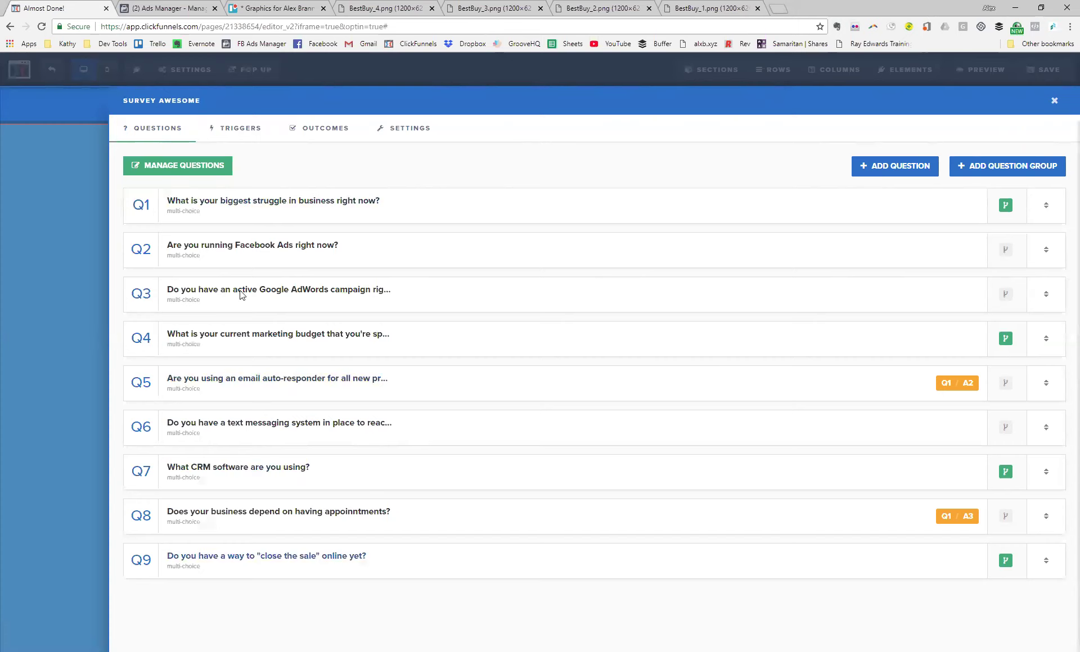
{"action": "left_click", "coordinate": [55, 79]}
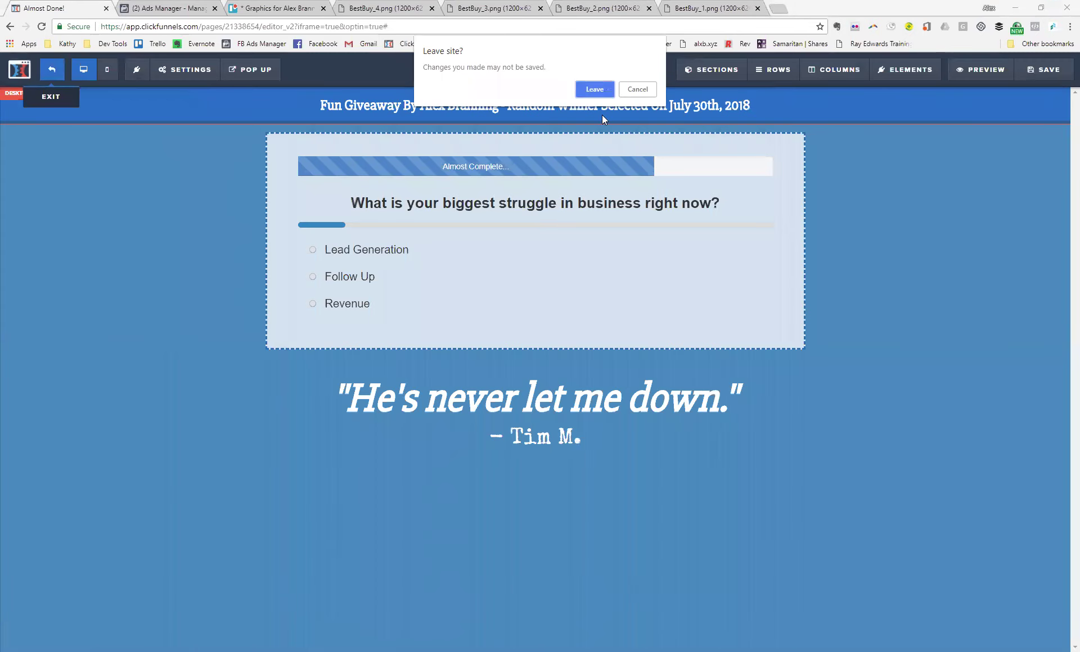
{"action": "left_click", "coordinate": [594, 89]}
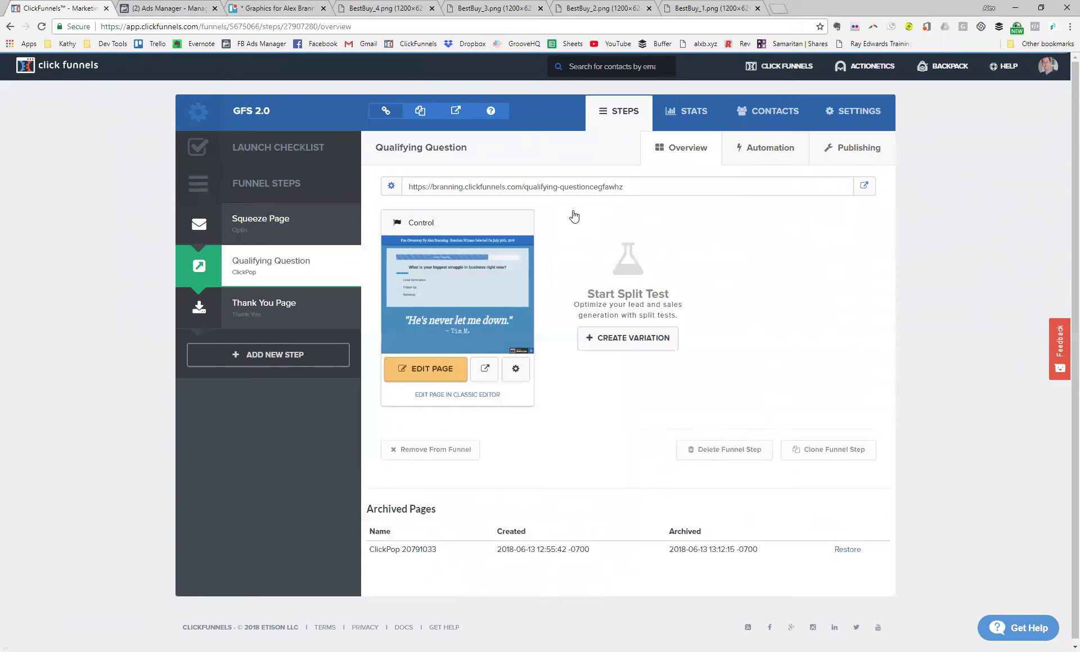
Open the Thank You Page in the editor and examine its sharing section and favorite books offers
{"action": "left_click", "coordinate": [303, 304]}
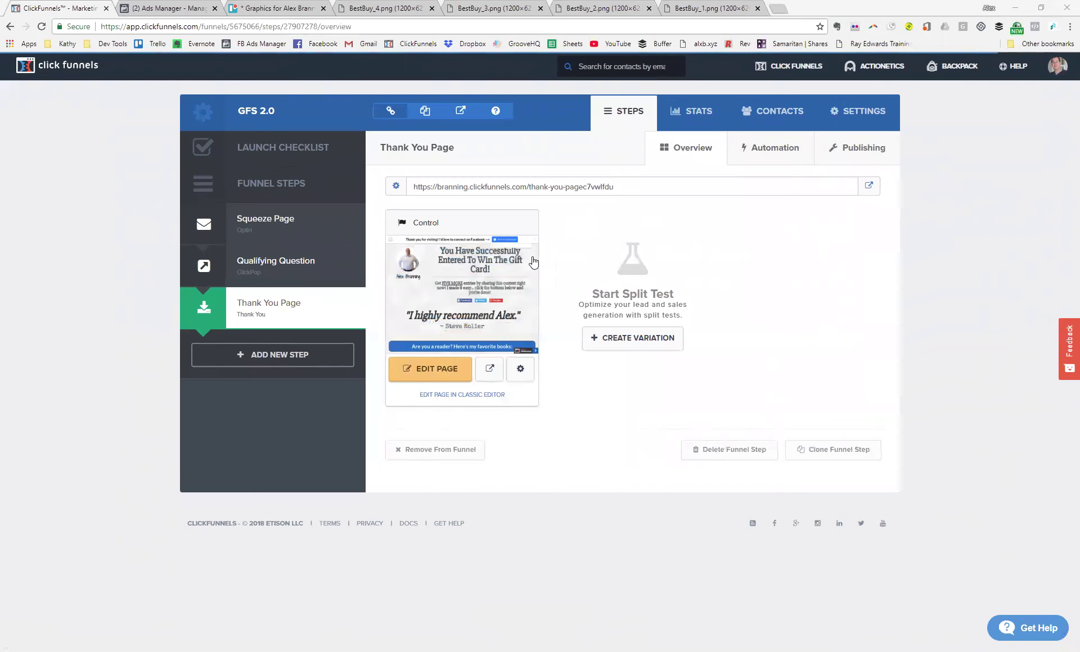
{"action": "left_click", "coordinate": [244, 315]}
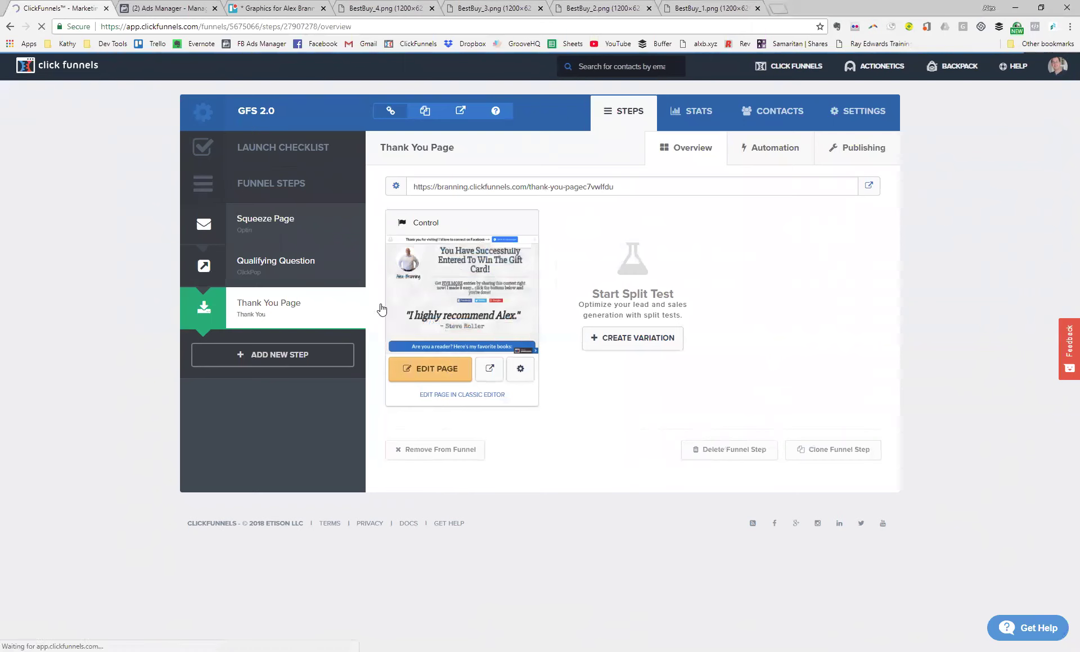
{"action": "left_click", "coordinate": [432, 374]}
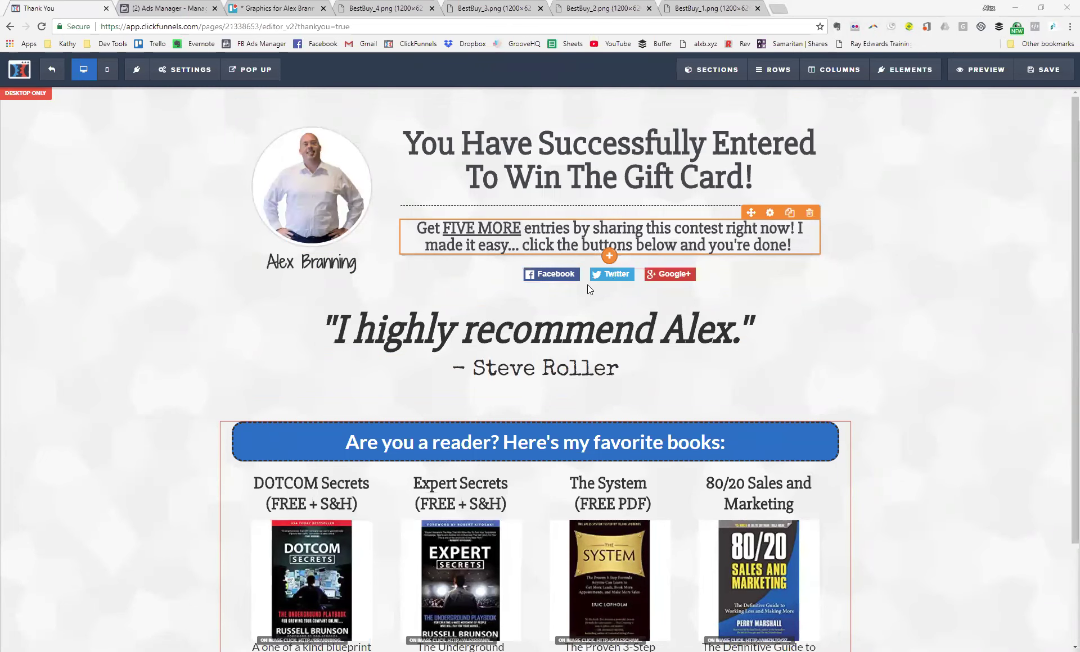
{"action": "scroll", "coordinate": [206, 338], "scroll_direction": "down", "scroll_amount": 2}
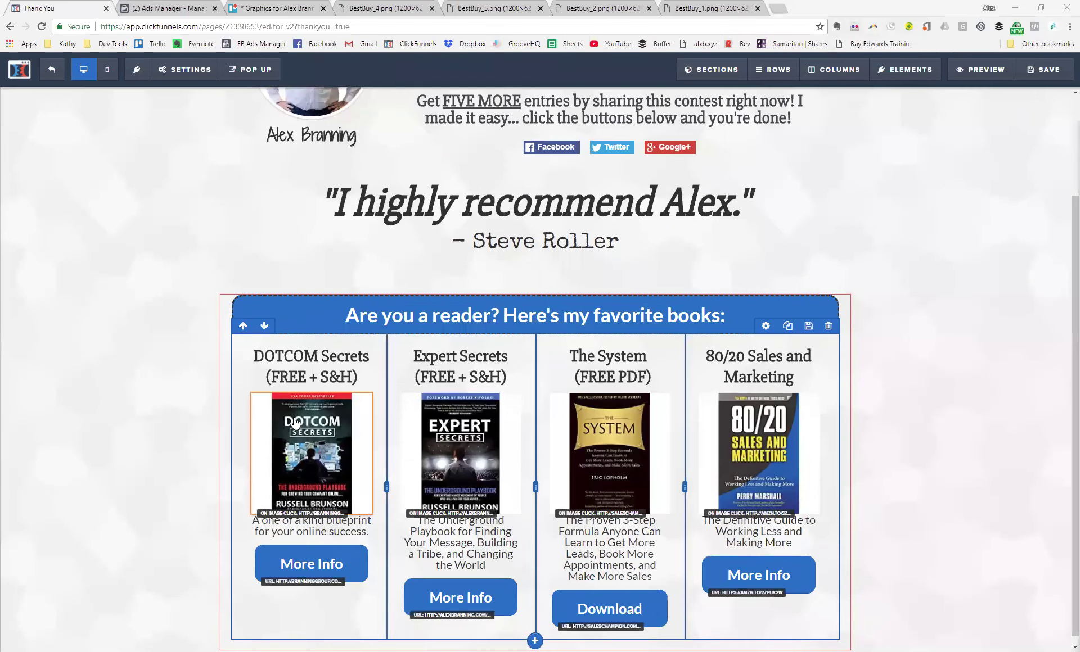
{"action": "scroll", "coordinate": [290, 414], "scroll_direction": "up", "scroll_amount": 3}
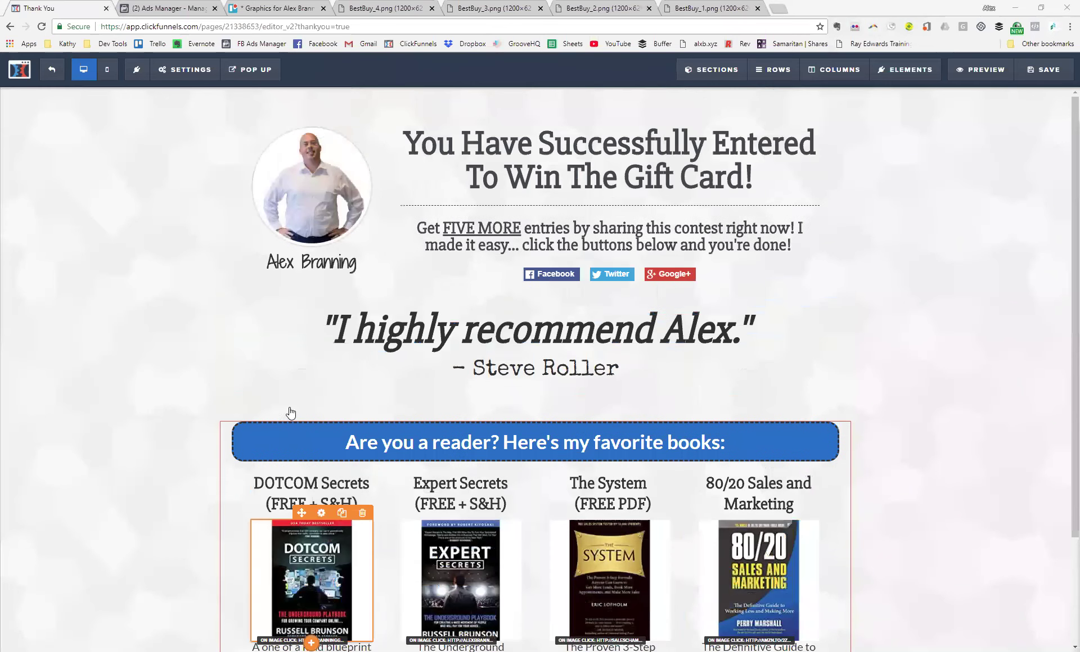
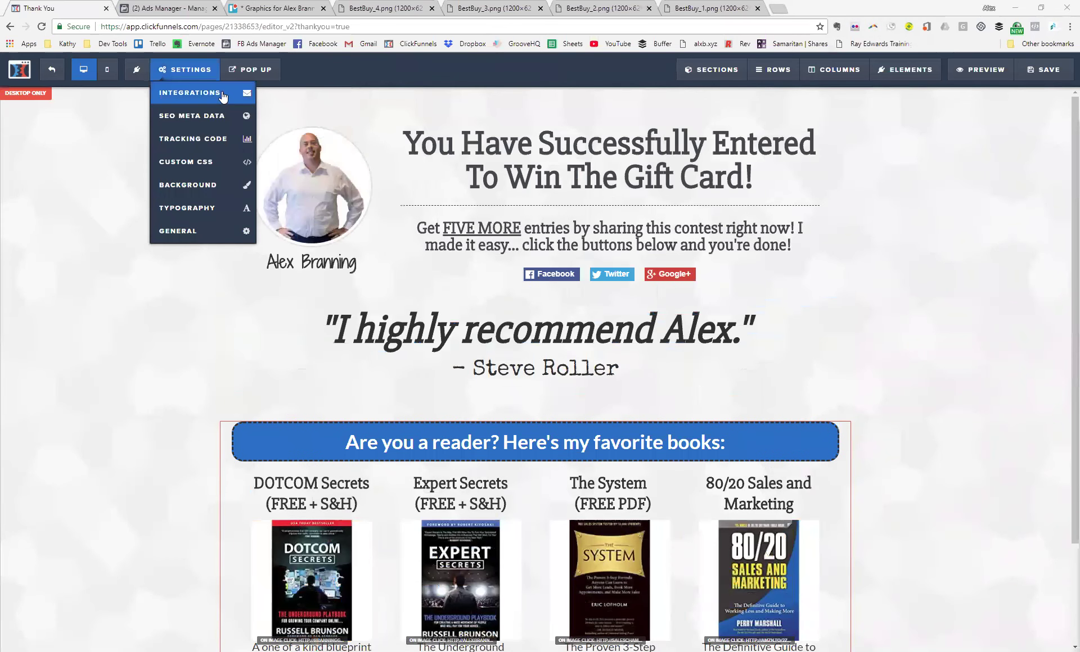
Examine the Thank You Page's layout in mobile preview
{"action": "left_click", "coordinate": [108, 72]}
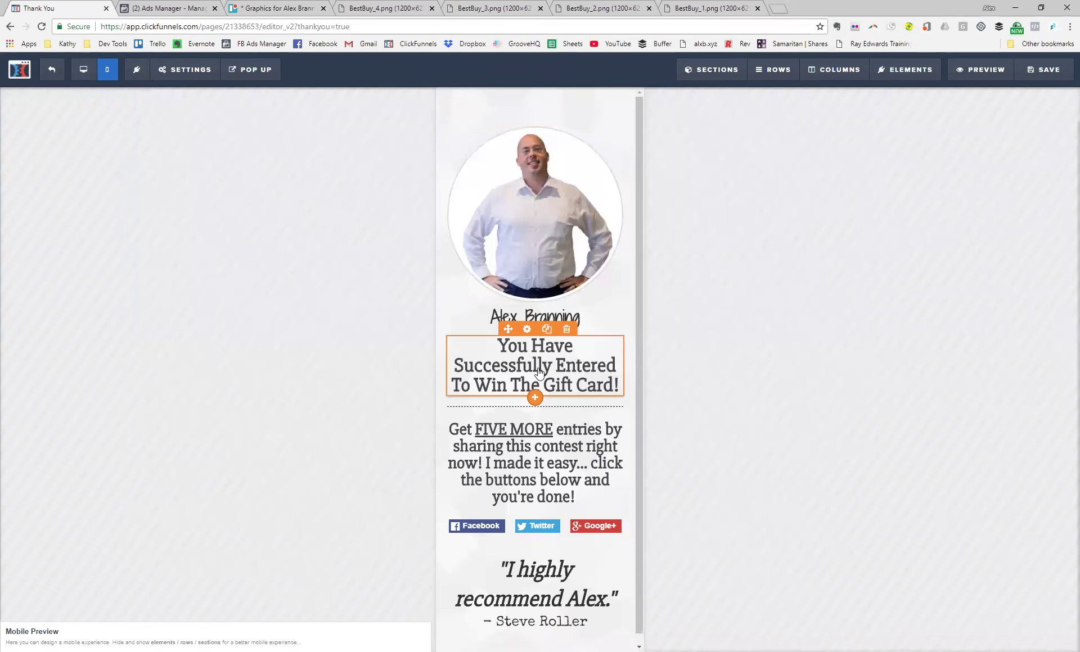
{"action": "scroll", "coordinate": [538, 372], "scroll_direction": "down", "scroll_amount": 1}
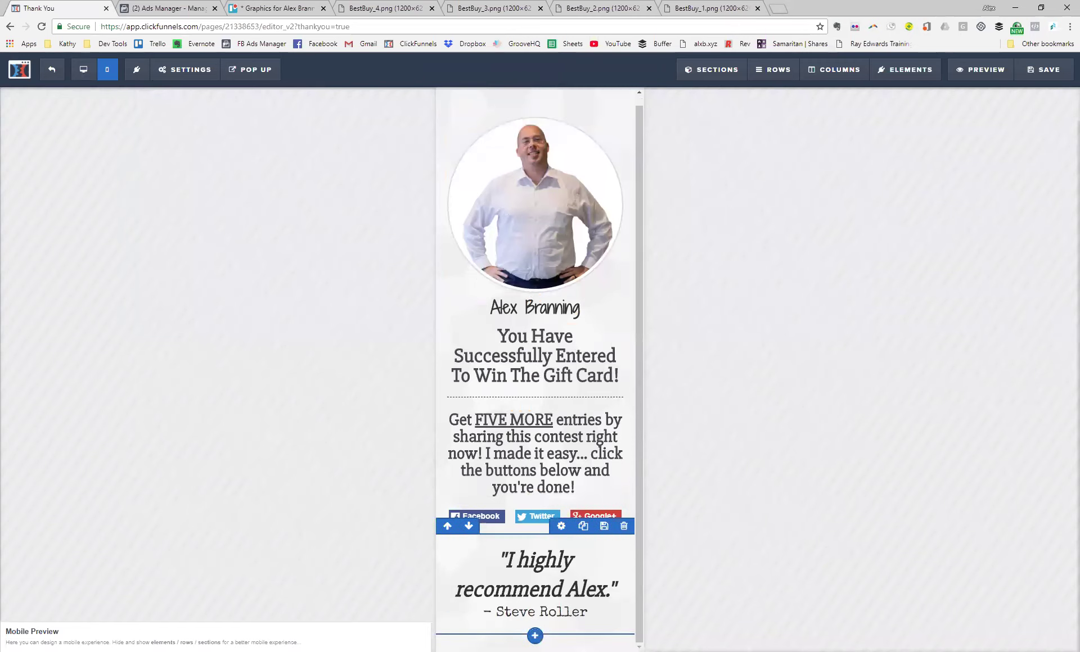
{"action": "scroll", "coordinate": [516, 529], "scroll_direction": "up", "scroll_amount": 1}
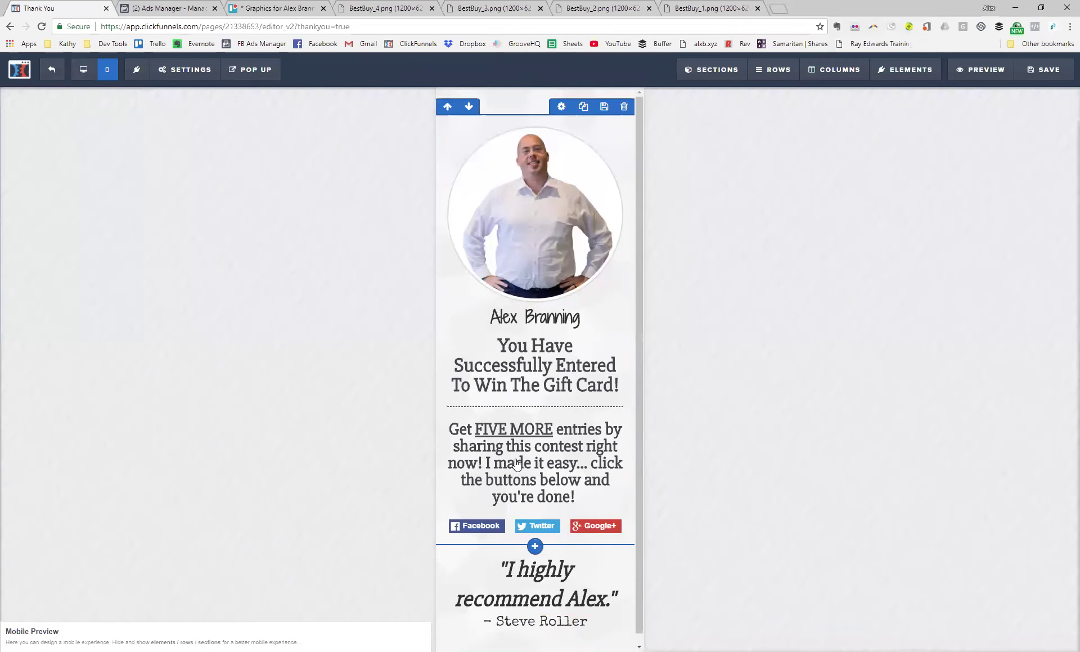
{"action": "scroll", "coordinate": [517, 464], "scroll_direction": "down", "scroll_amount": 1}
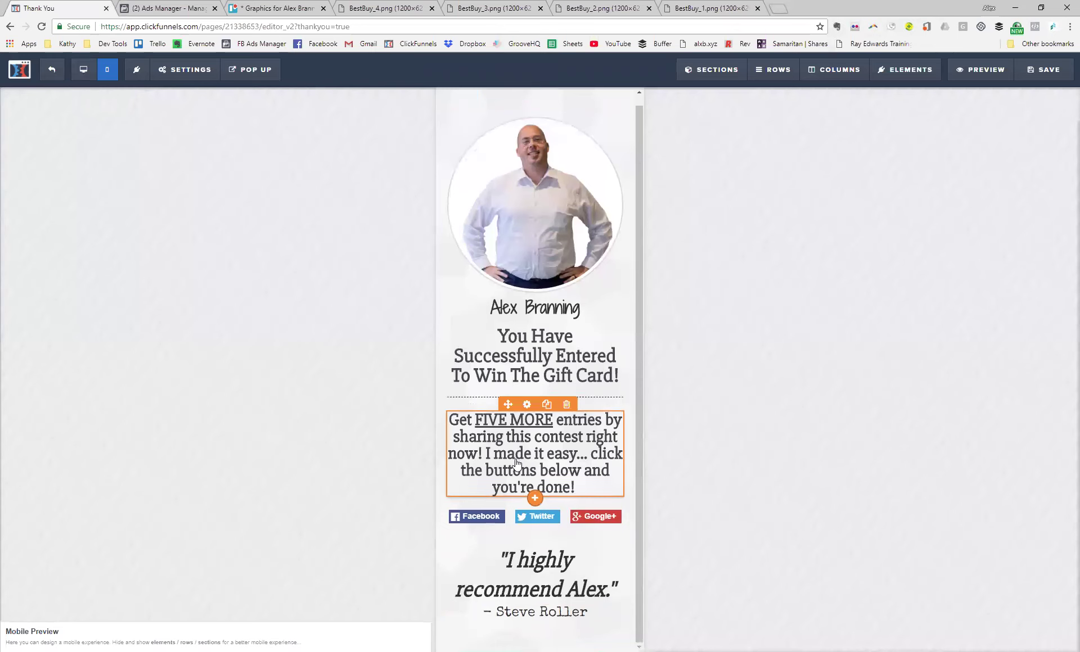
{"action": "scroll", "coordinate": [516, 464], "scroll_direction": "up", "scroll_amount": 1}
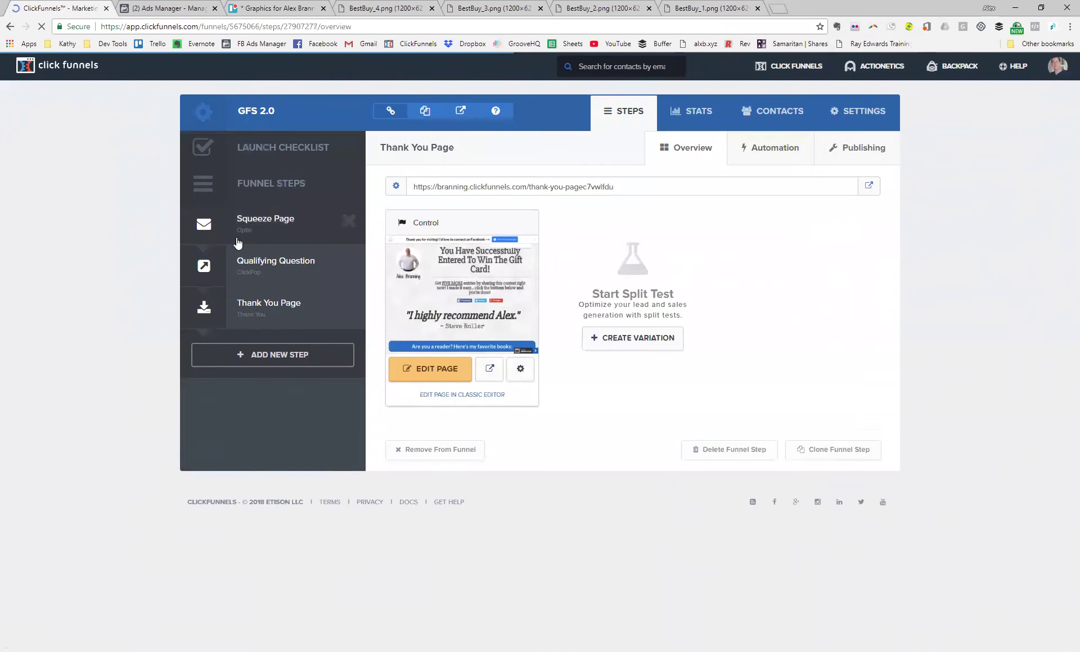
View the settings of the Add to List action in the Squeeze Page's automation, and close them unchanged
{"action": "left_click", "coordinate": [237, 241]}
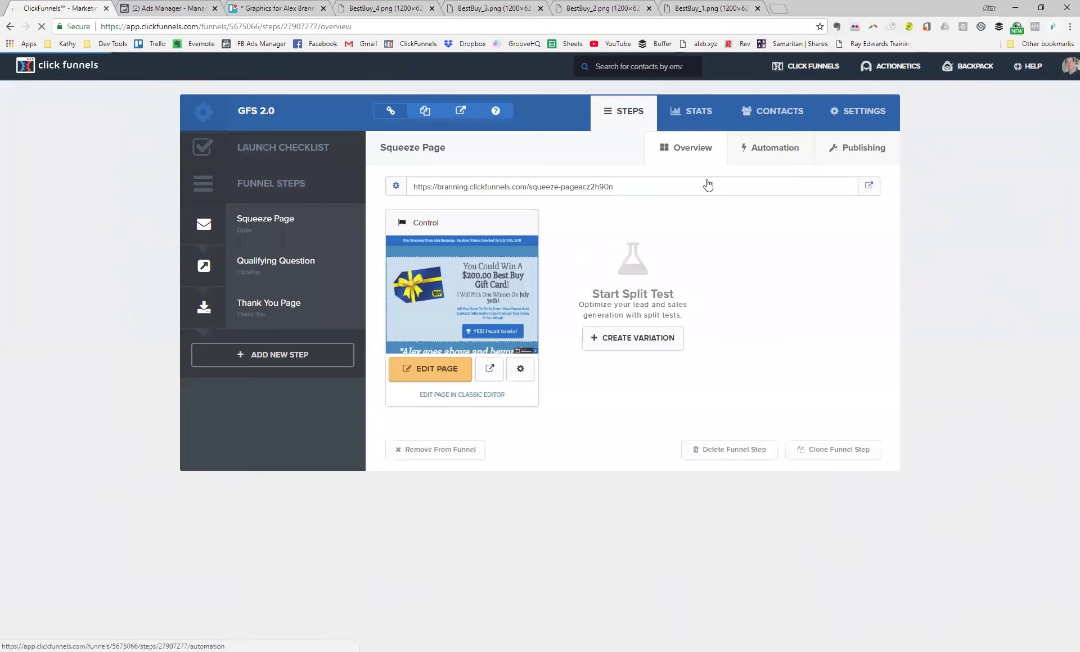
{"action": "left_click", "coordinate": [753, 159]}
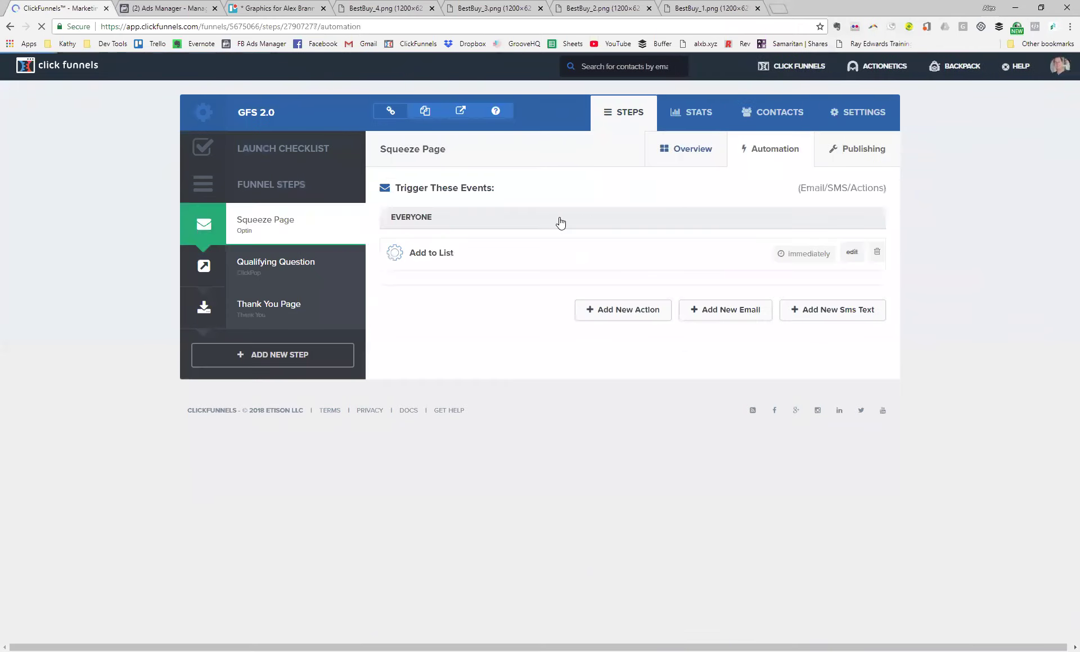
{"action": "left_click", "coordinate": [852, 252]}
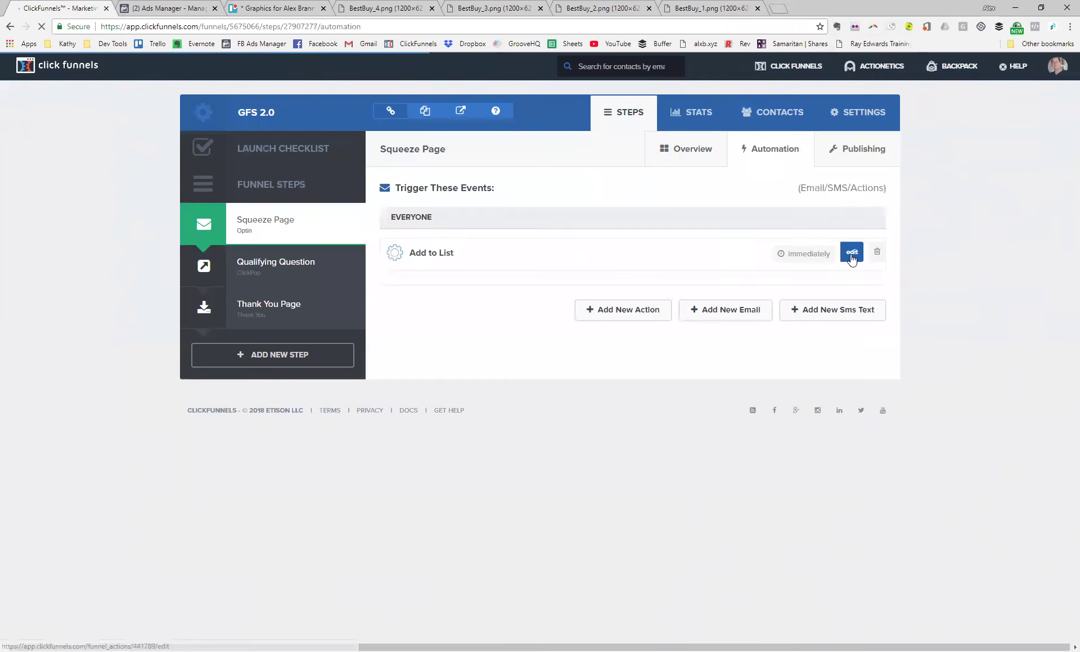
{"action": "left_click", "coordinate": [525, 249]}
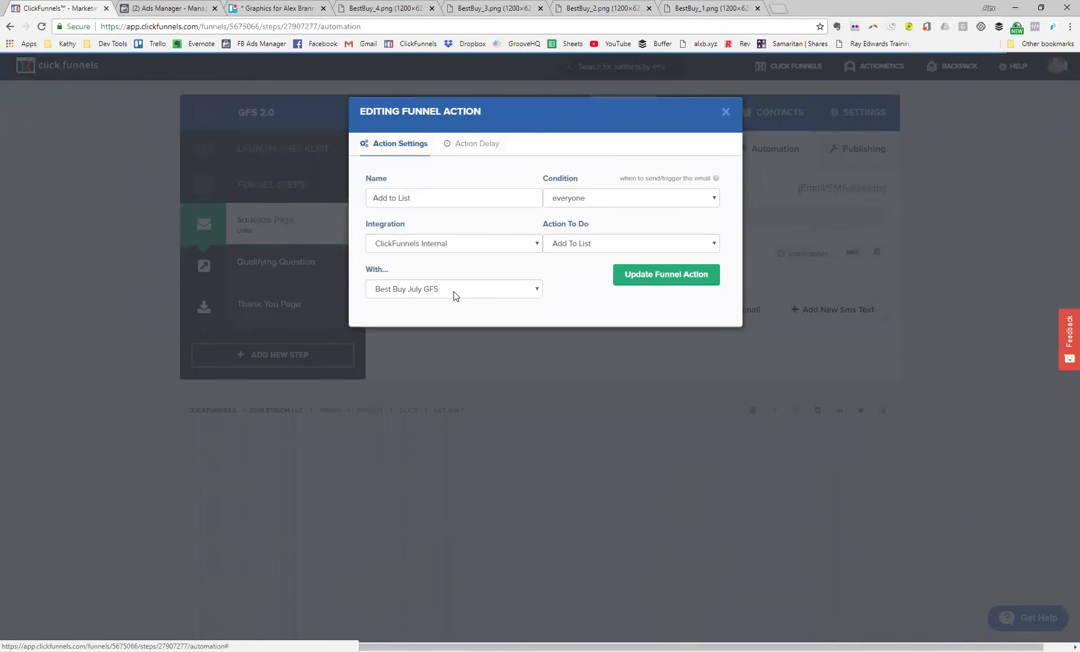
{"action": "left_click", "coordinate": [726, 116]}
Open the Actionetics action funnels and look through the first two pages of the list
{"action": "mouse_move", "coordinate": [787, 79]}
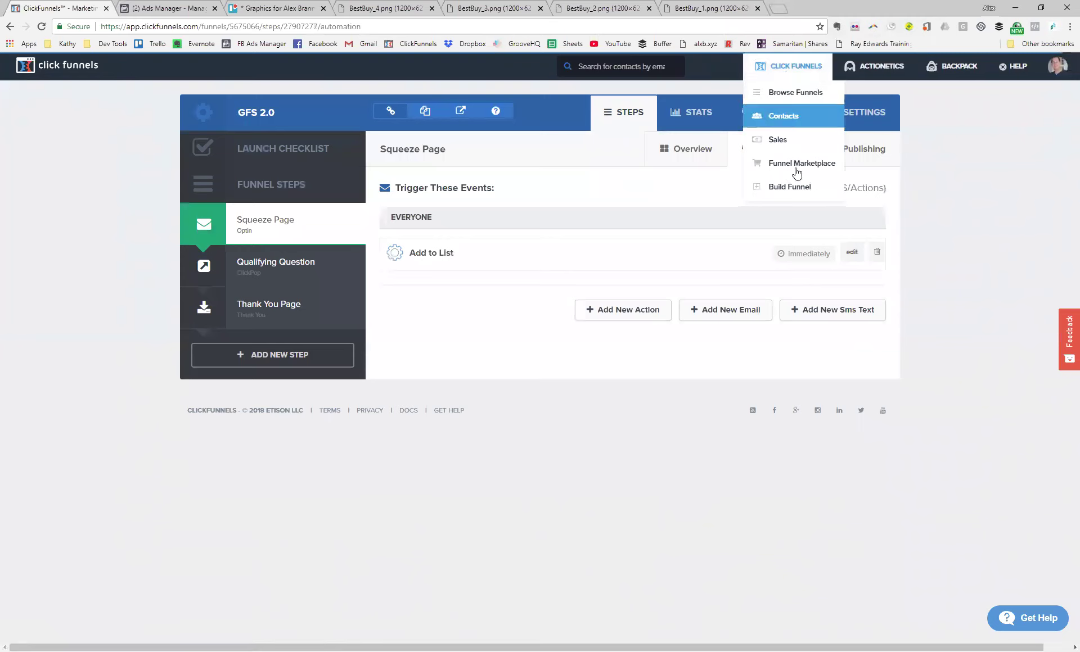
{"action": "mouse_move", "coordinate": [878, 70]}
{"action": "left_click", "coordinate": [859, 167]}
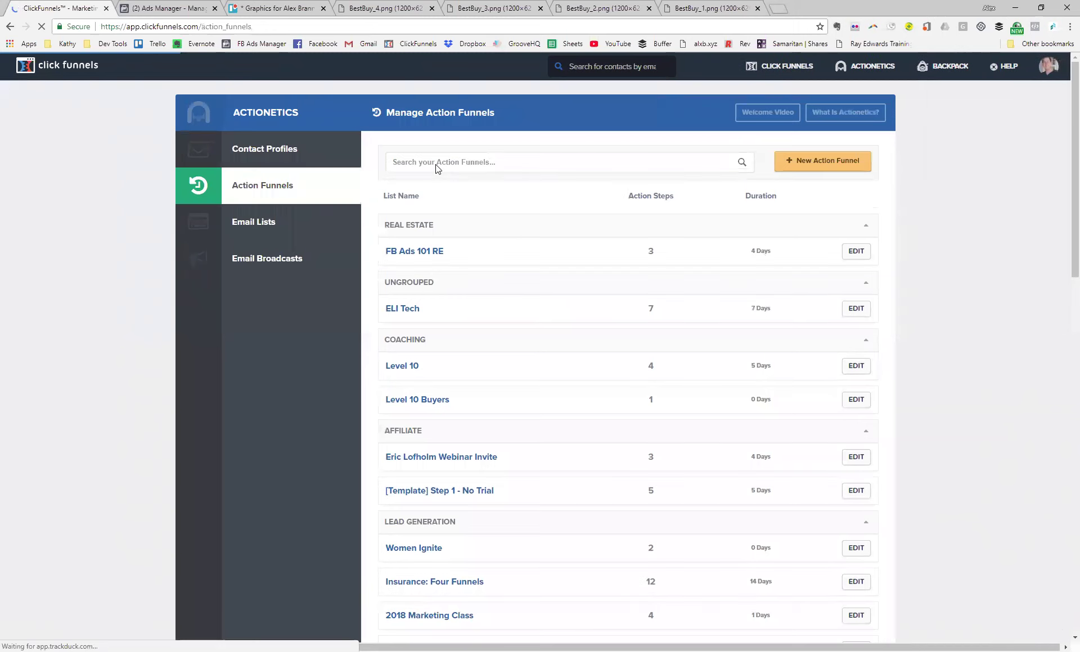
{"action": "scroll", "coordinate": [489, 337], "scroll_direction": "down", "scroll_amount": 5}
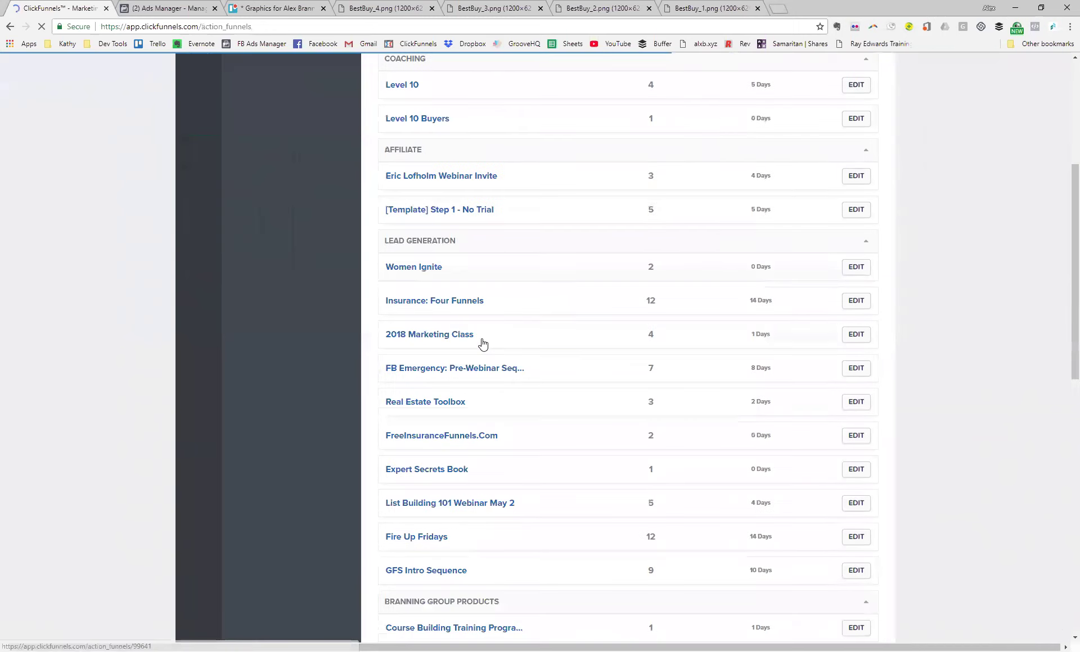
{"action": "scroll", "coordinate": [497, 400], "scroll_direction": "down", "scroll_amount": 5}
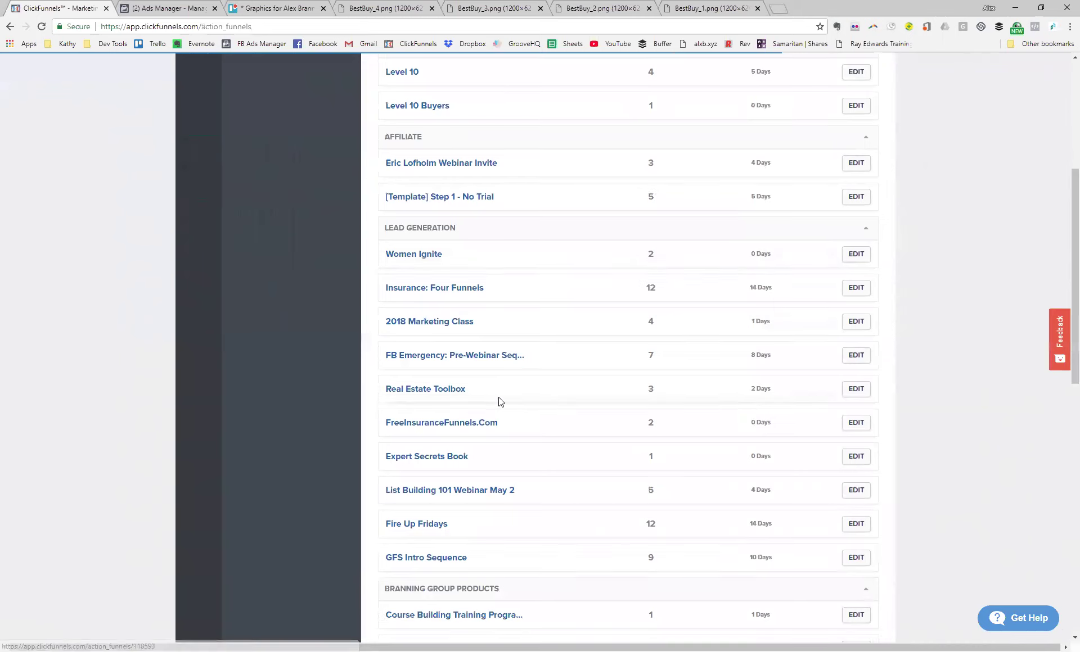
{"action": "scroll", "coordinate": [499, 402], "scroll_direction": "down", "scroll_amount": 5}
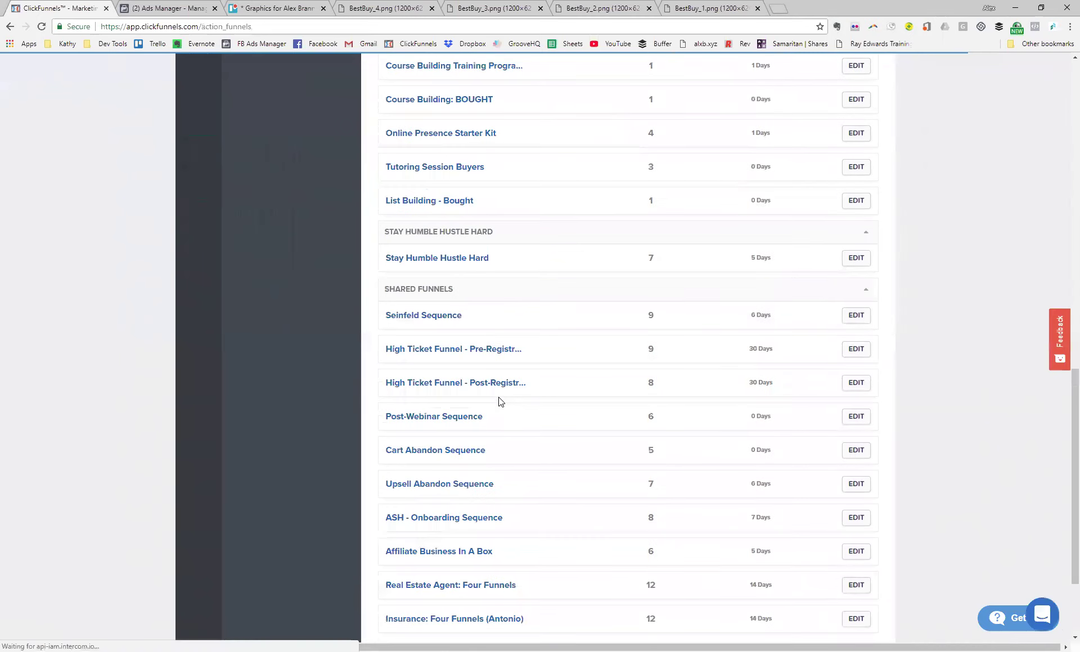
{"action": "scroll", "coordinate": [500, 403], "scroll_direction": "down", "scroll_amount": 3}
{"action": "scroll", "coordinate": [499, 403], "scroll_direction": "up", "scroll_amount": 5}
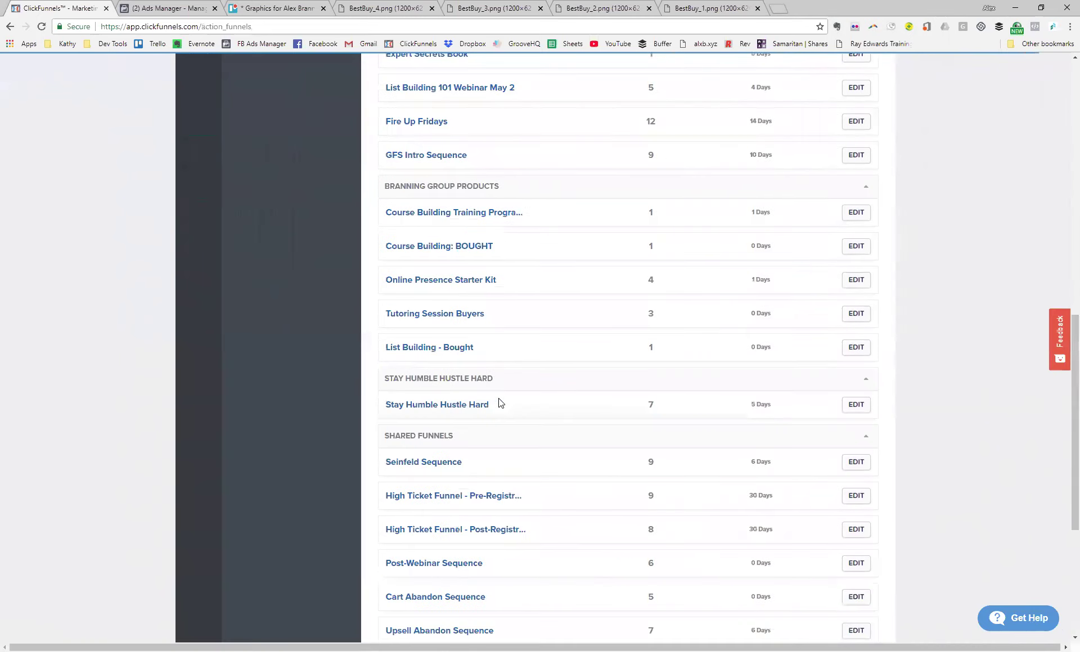
{"action": "scroll", "coordinate": [499, 403], "scroll_direction": "up", "scroll_amount": 2}
{"action": "scroll", "coordinate": [518, 338], "scroll_direction": "up", "scroll_amount": 6}
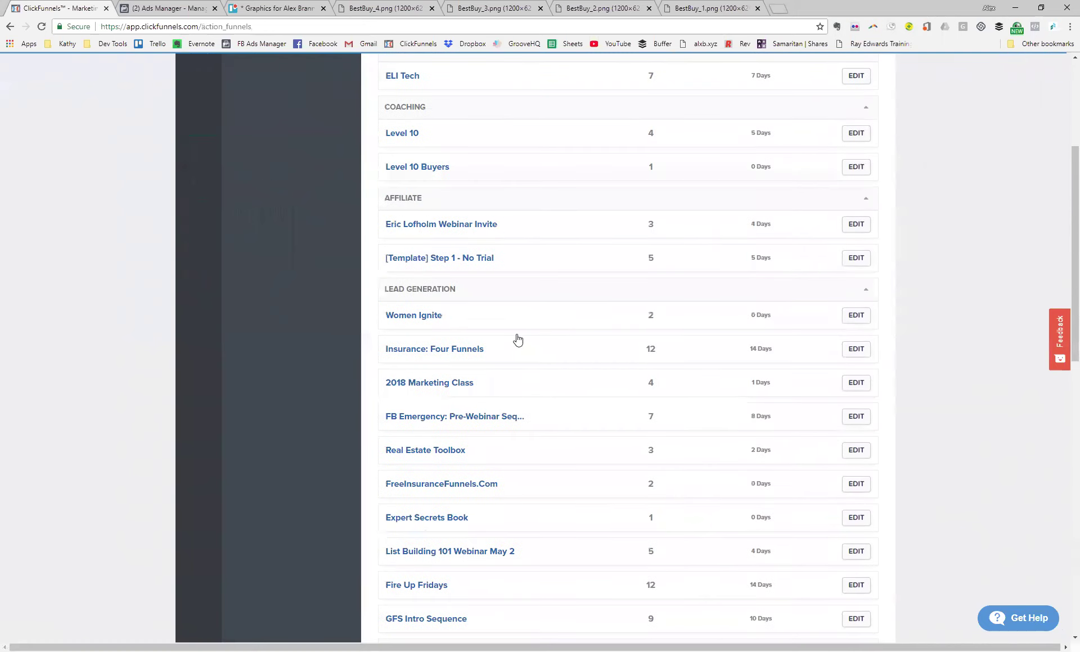
{"action": "scroll", "coordinate": [518, 338], "scroll_direction": "down", "scroll_amount": 11}
{"action": "scroll", "coordinate": [517, 338], "scroll_direction": "down", "scroll_amount": 2}
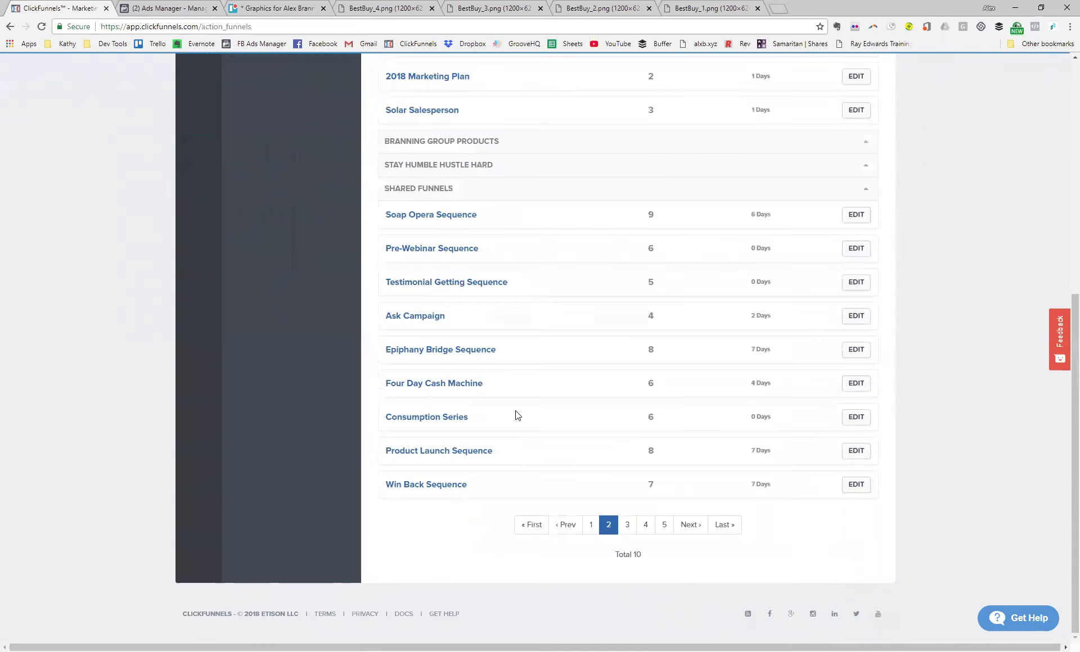
{"action": "scroll", "coordinate": [533, 362], "scroll_direction": "up", "scroll_amount": 6}
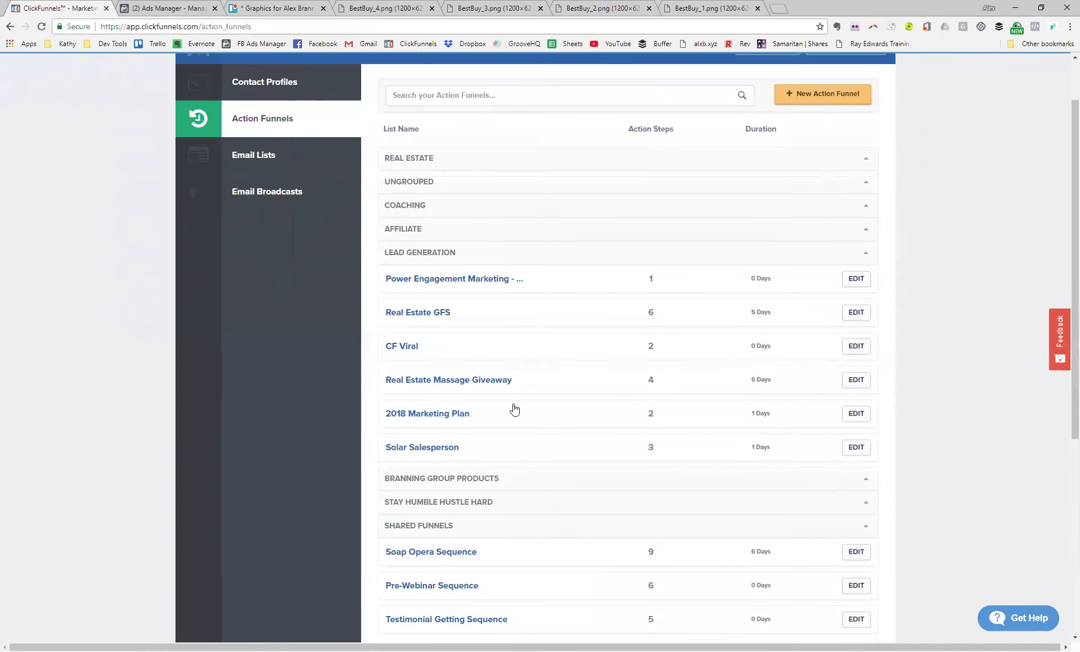
{"action": "scroll", "coordinate": [514, 410], "scroll_direction": "down", "scroll_amount": 6}
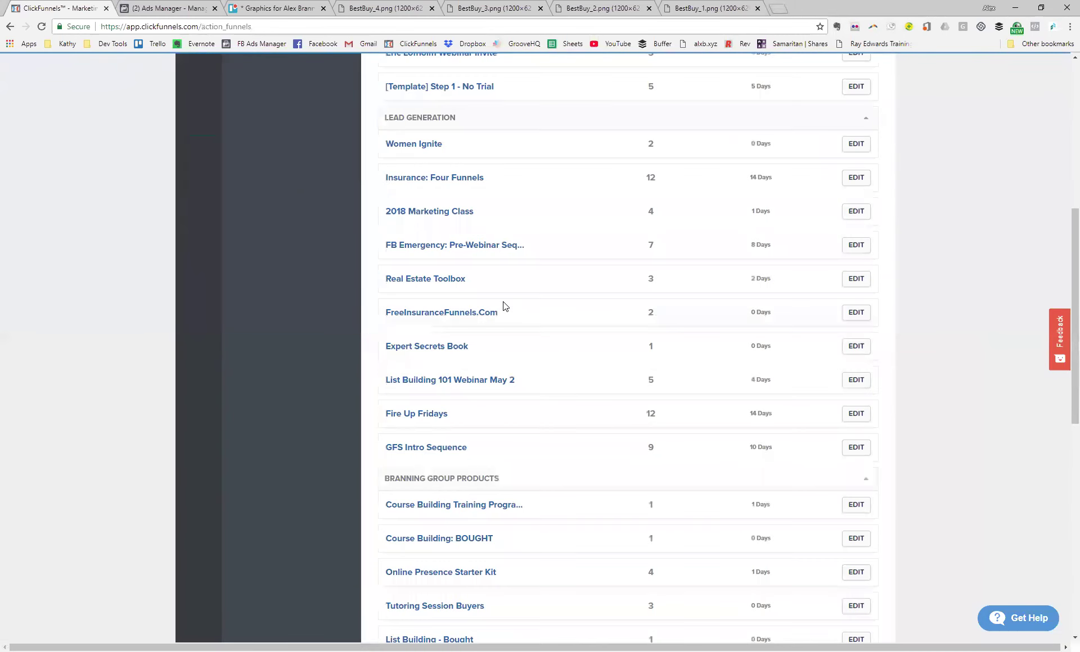
Find the GFS Intro Sequence in the Lead Generation group of action funnels and view its Email Intro message
{"action": "scroll", "coordinate": [504, 306], "scroll_direction": "up", "scroll_amount": 2}
{"action": "scroll", "coordinate": [532, 296], "scroll_direction": "down", "scroll_amount": 1}
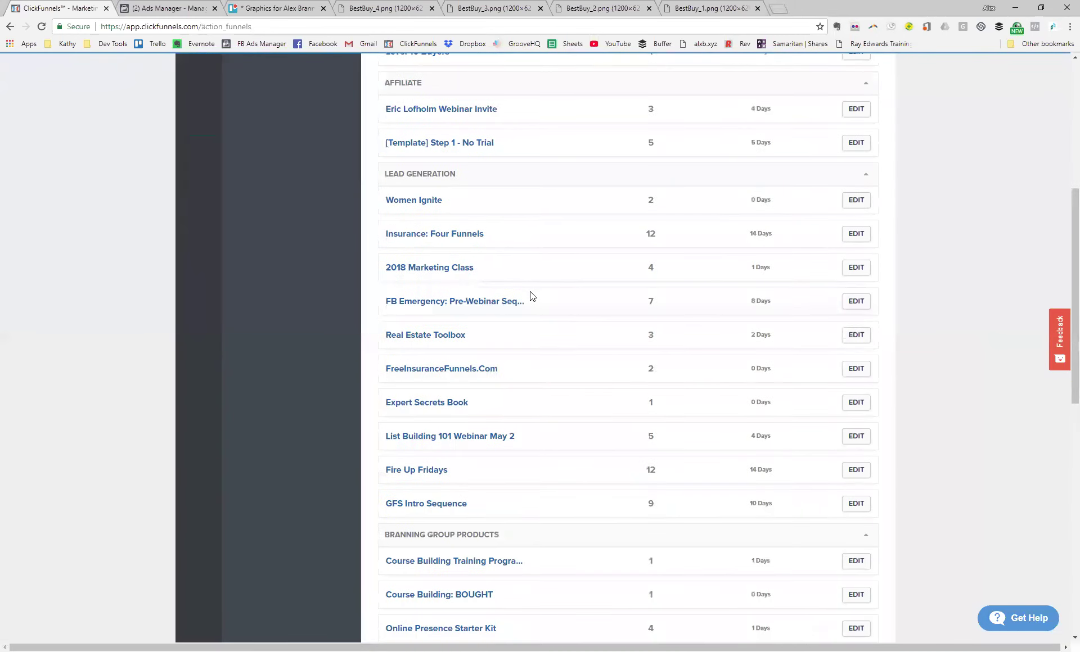
{"action": "scroll", "coordinate": [532, 298], "scroll_direction": "down", "scroll_amount": 2}
{"action": "scroll", "coordinate": [532, 300], "scroll_direction": "down", "scroll_amount": 3}
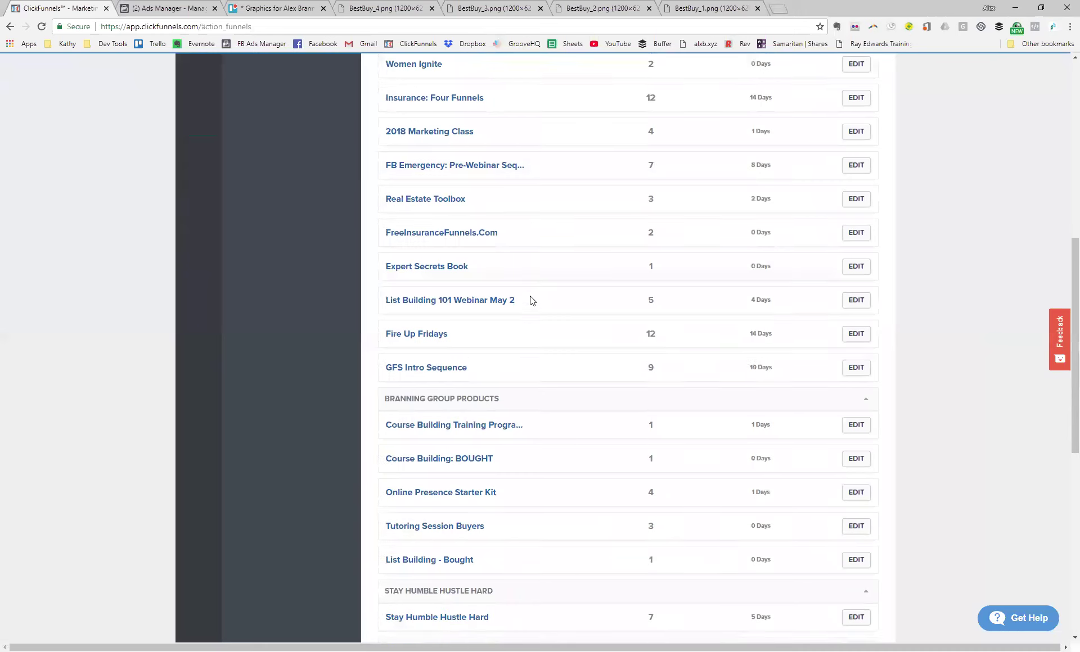
{"action": "scroll", "coordinate": [530, 300], "scroll_direction": "down", "scroll_amount": 2}
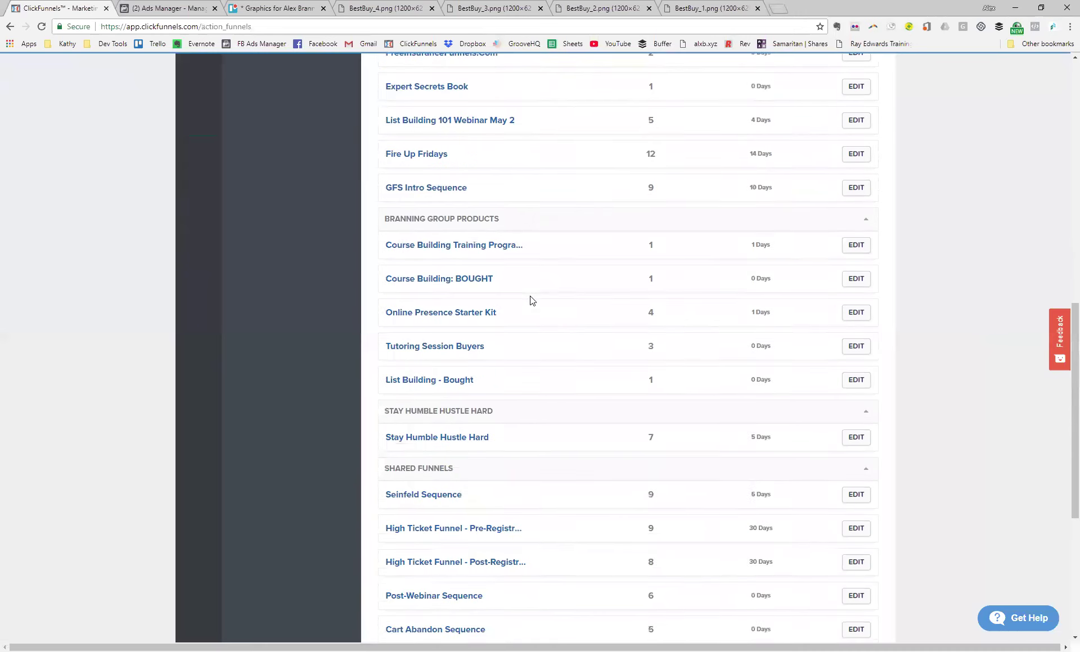
{"action": "scroll", "coordinate": [532, 302], "scroll_direction": "down", "scroll_amount": 2}
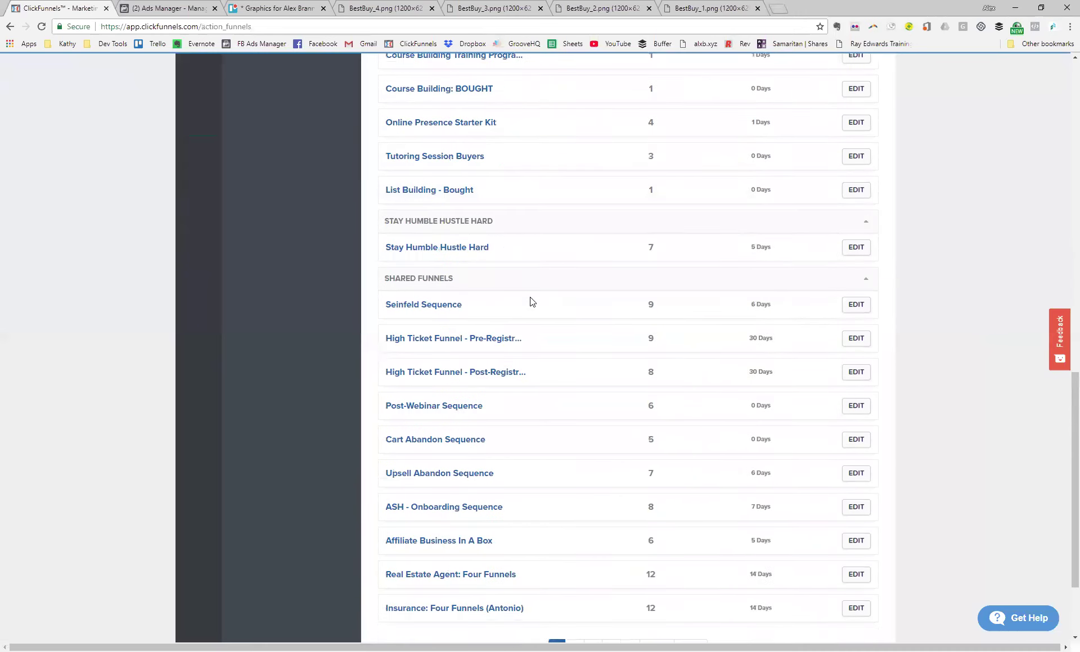
{"action": "scroll", "coordinate": [532, 302], "scroll_direction": "up", "scroll_amount": 11}
{"action": "scroll", "coordinate": [522, 302], "scroll_direction": "down", "scroll_amount": 2}
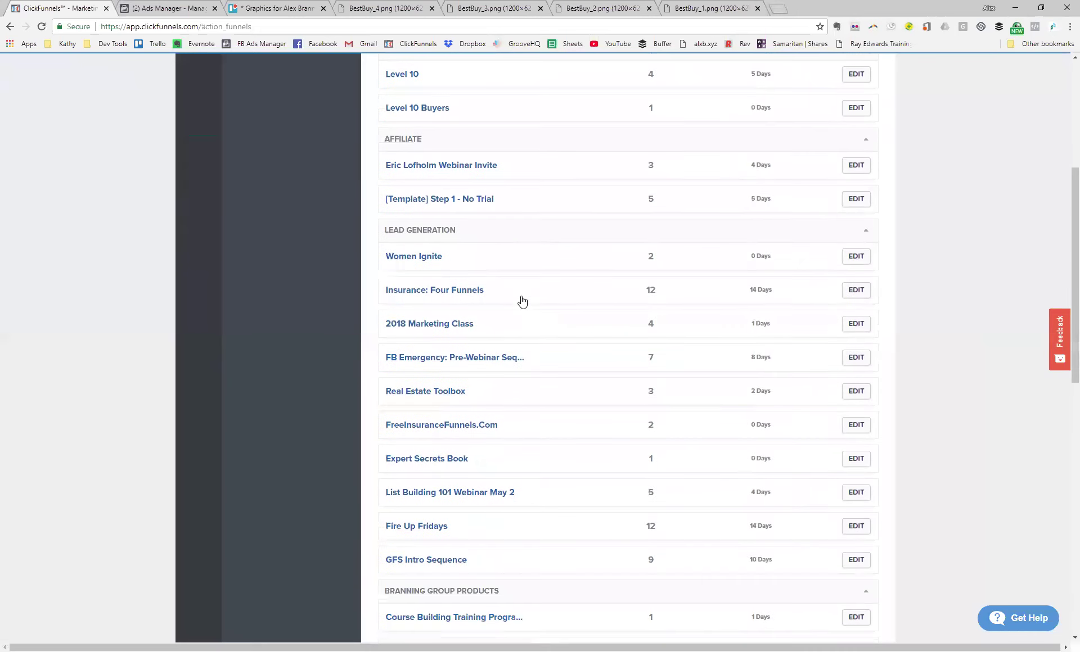
{"action": "scroll", "coordinate": [523, 318], "scroll_direction": "down", "scroll_amount": 1}
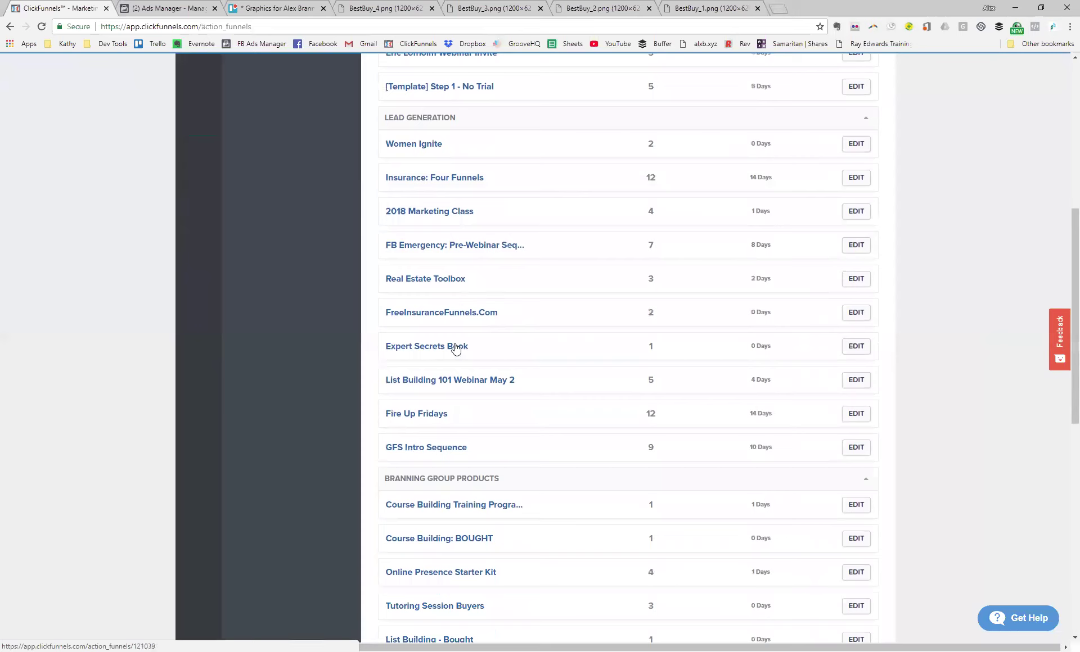
{"action": "left_click", "coordinate": [427, 448]}
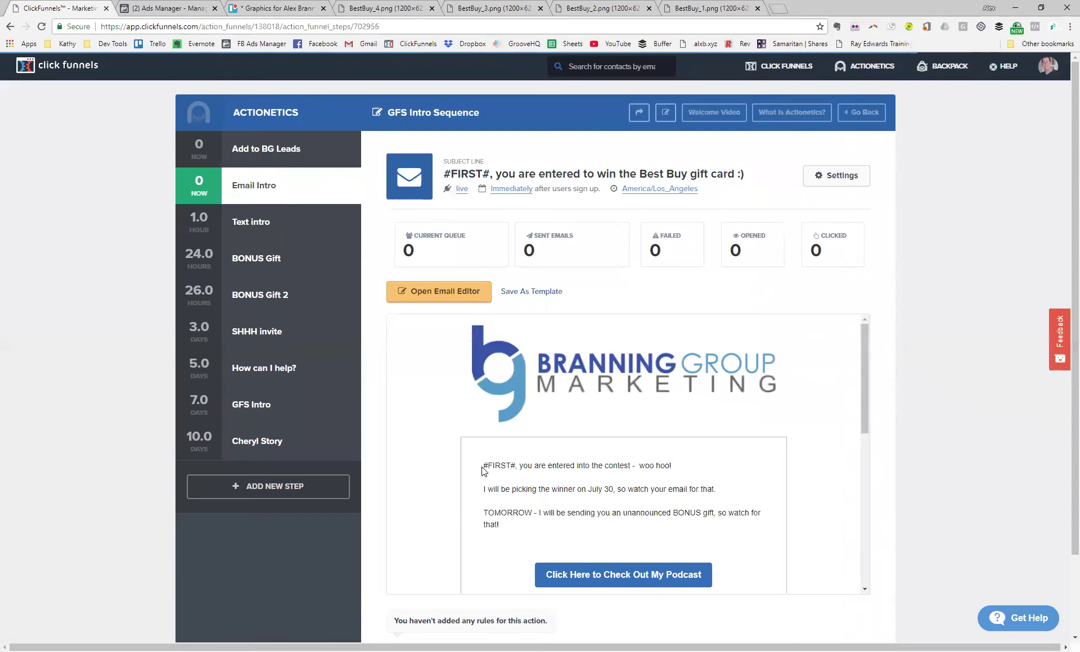
View the SMS message settings of the sequence's Text intro step, and close them unchanged
{"action": "left_click", "coordinate": [246, 225]}
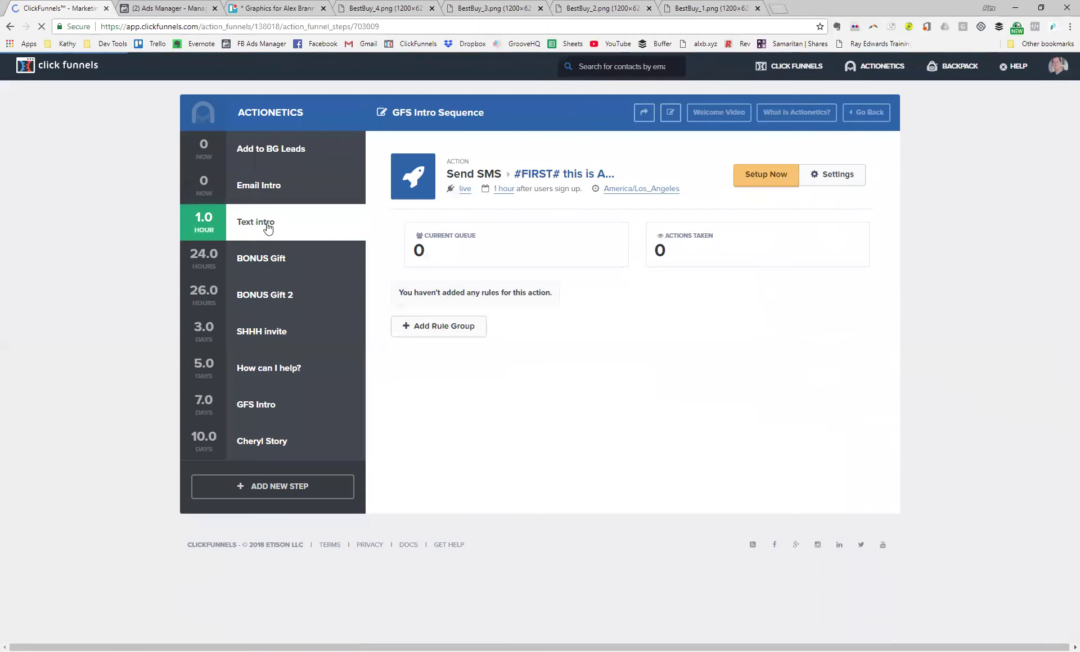
{"action": "left_click", "coordinate": [828, 177]}
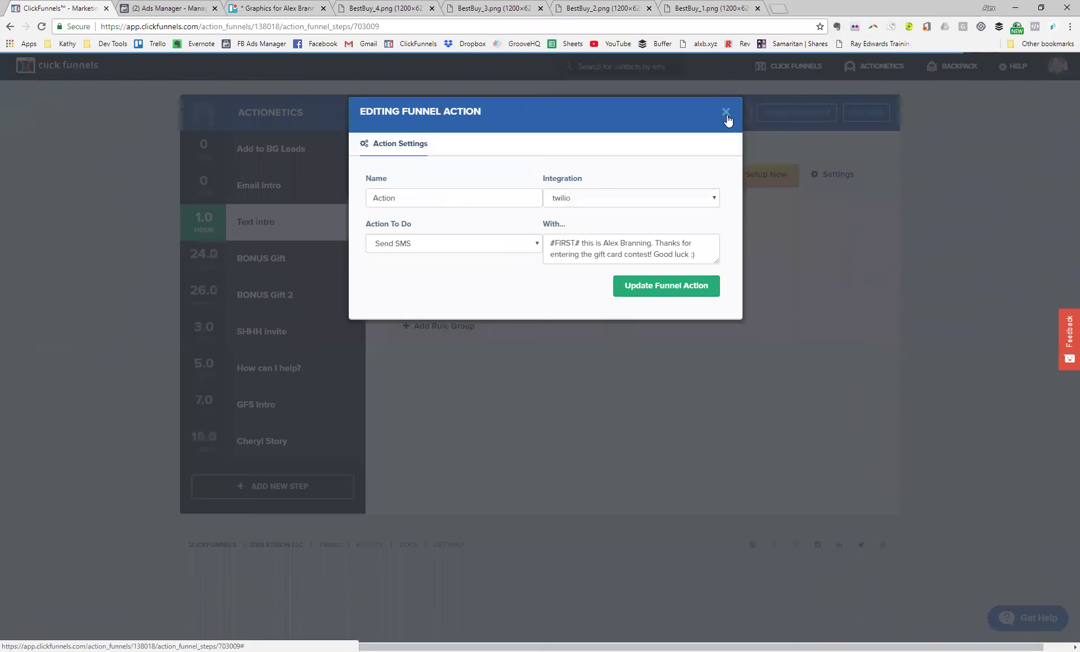
{"action": "key", "text": "Escape"}
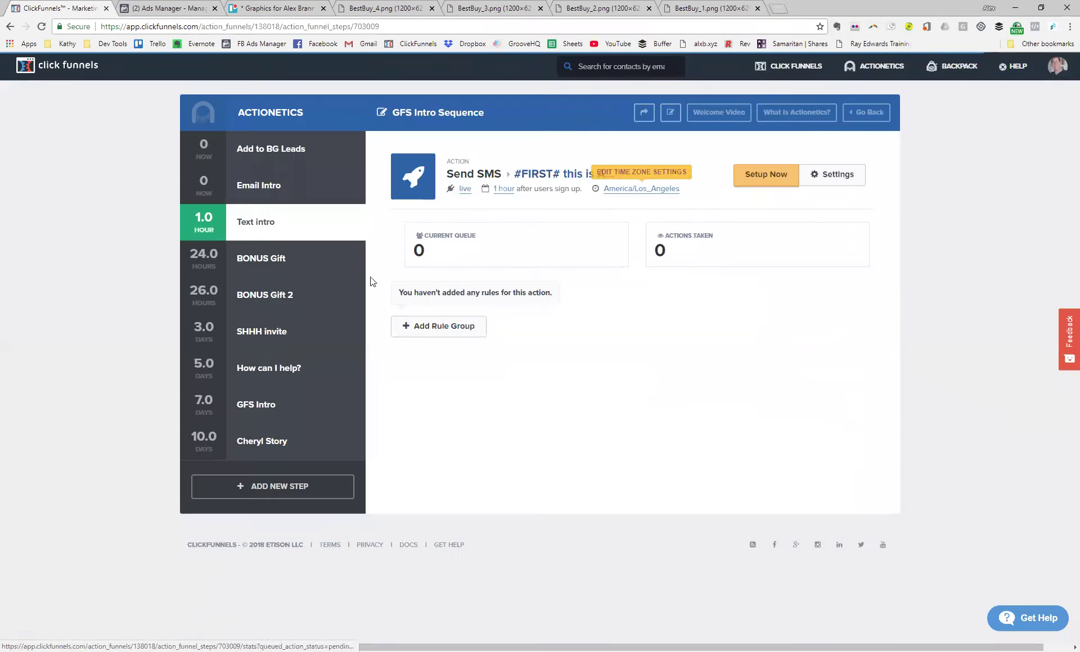
Read the BONUS Gift and BONUS Gift 2 emails, scheduled 24 and 26 hours after sign-up
{"action": "left_click", "coordinate": [250, 271]}
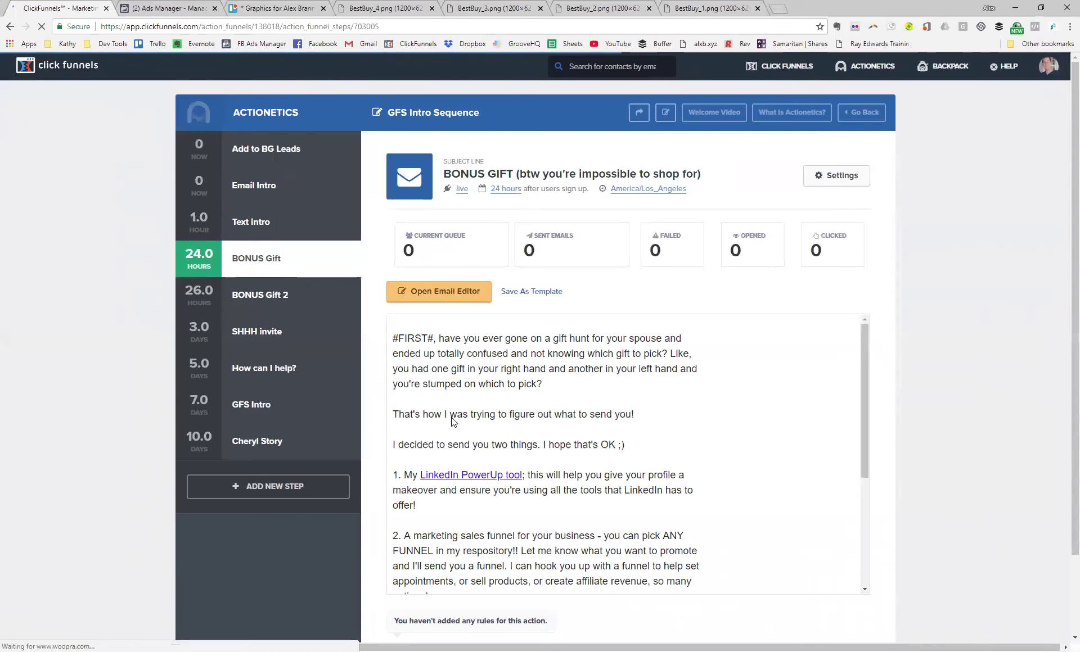
{"action": "scroll", "coordinate": [451, 420], "scroll_direction": "down", "scroll_amount": 3}
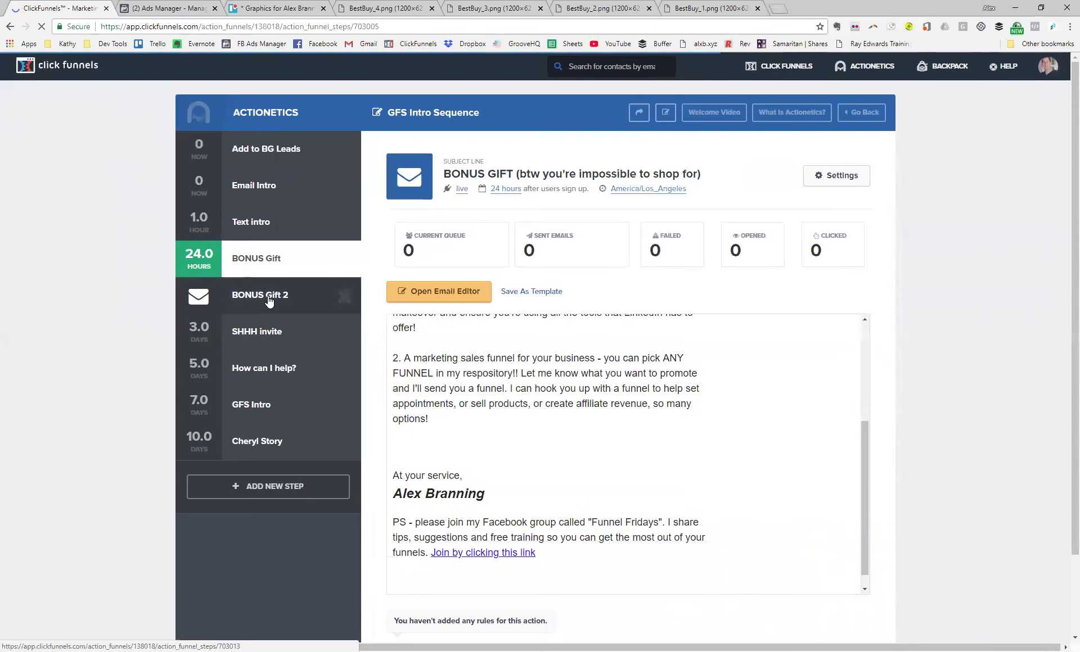
{"action": "left_click", "coordinate": [244, 301]}
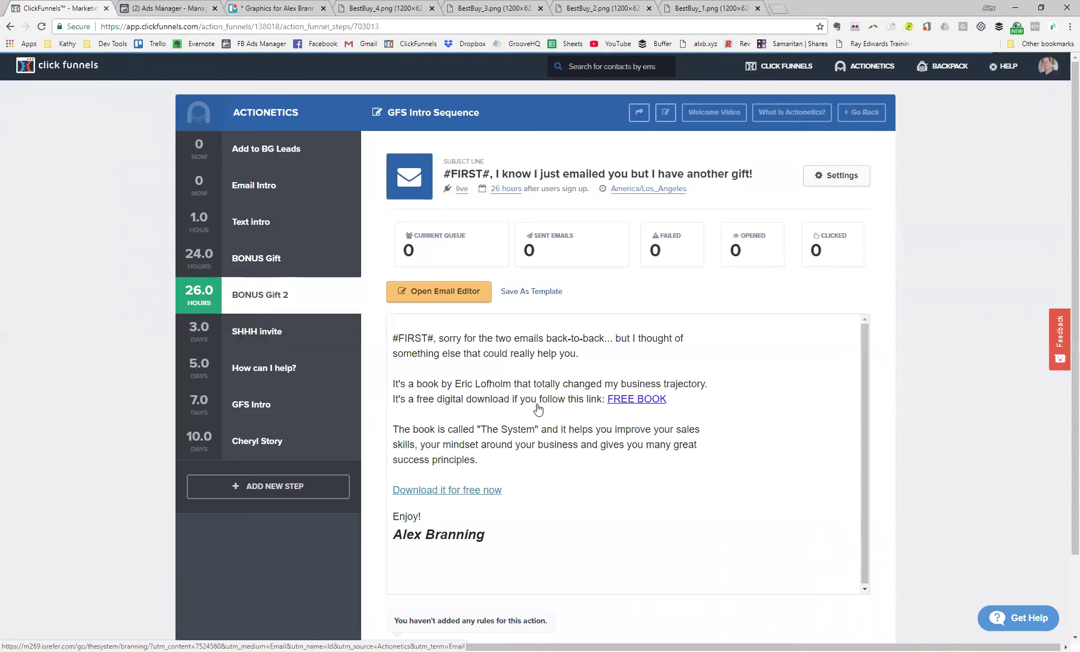
Read the sequence's remaining emails, scheduled 3, 5, 7 and 10 days after sign-up
{"action": "left_click", "coordinate": [274, 339]}
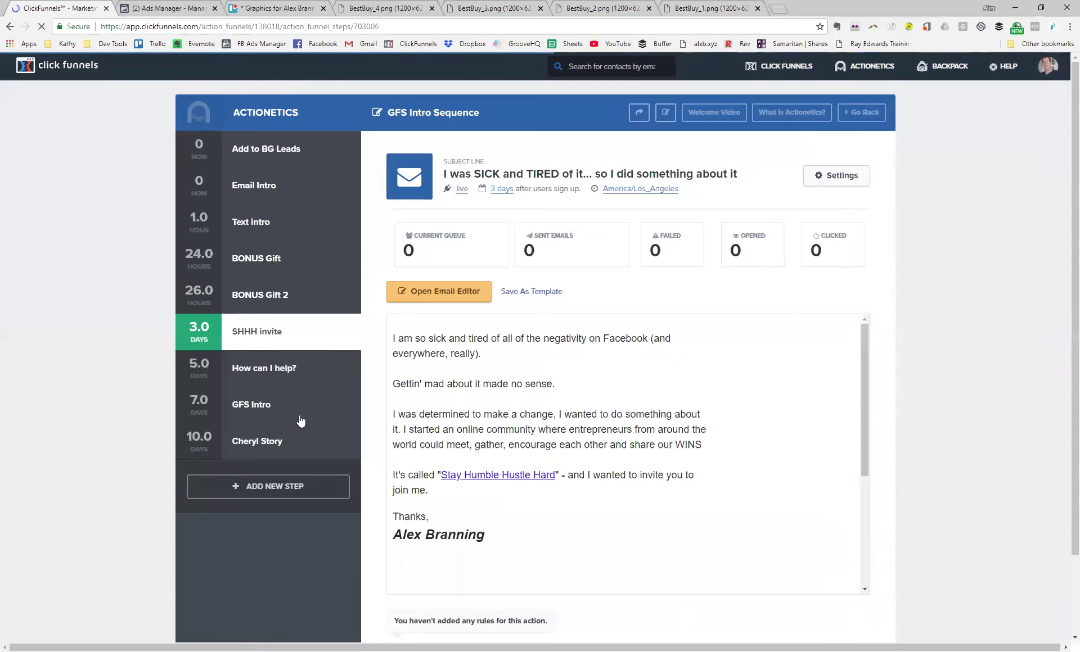
{"action": "left_click", "coordinate": [233, 370]}
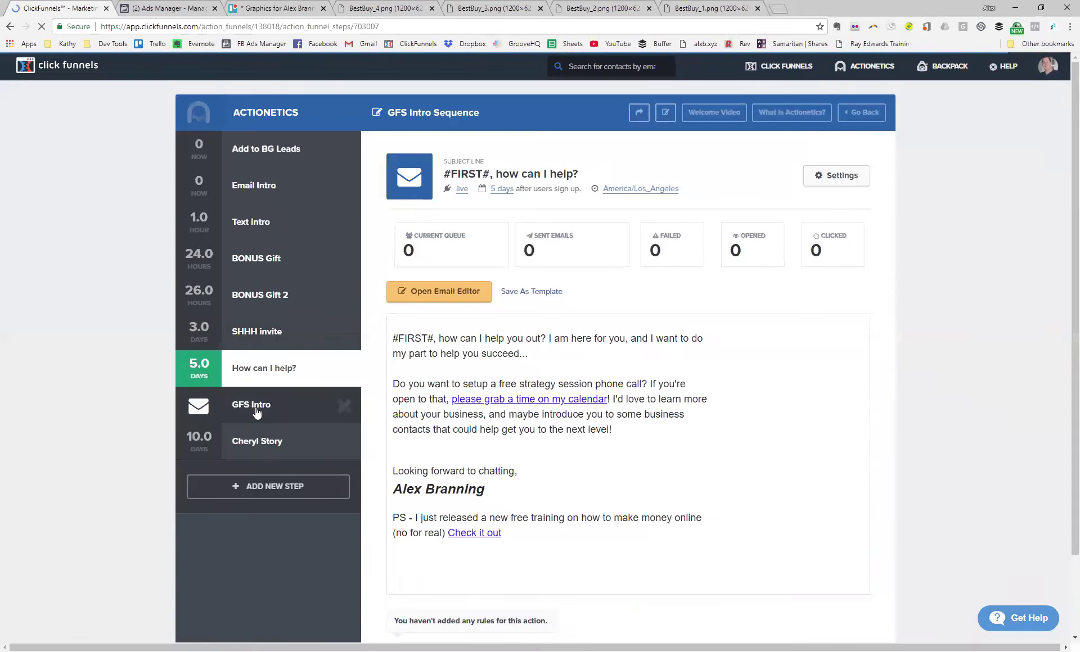
{"action": "left_click", "coordinate": [256, 411]}
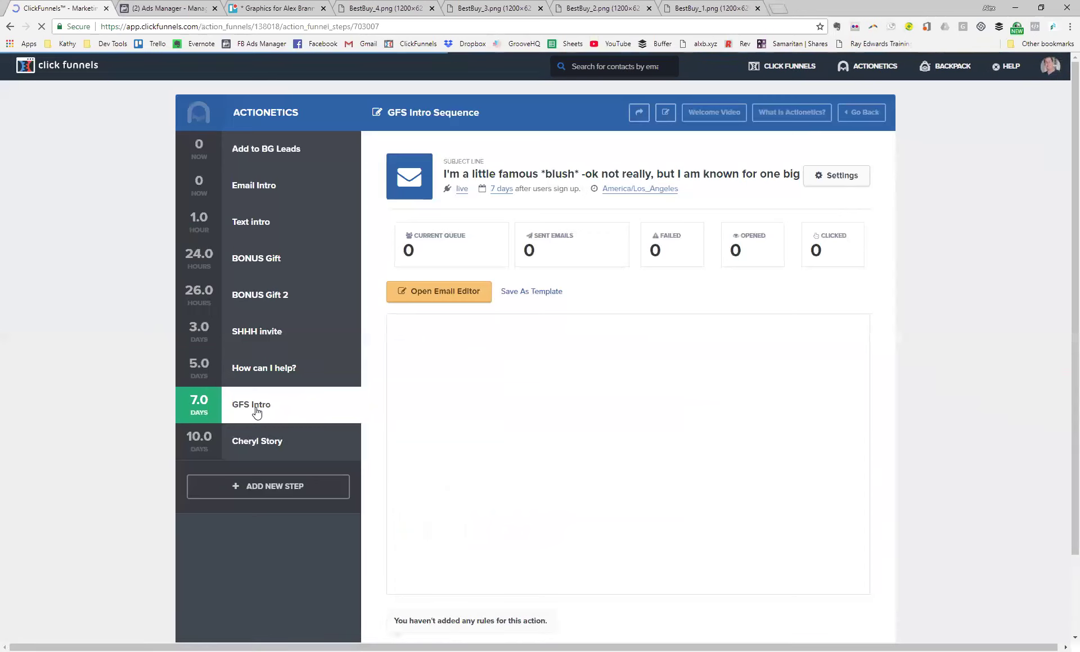
{"action": "left_click", "coordinate": [262, 448]}
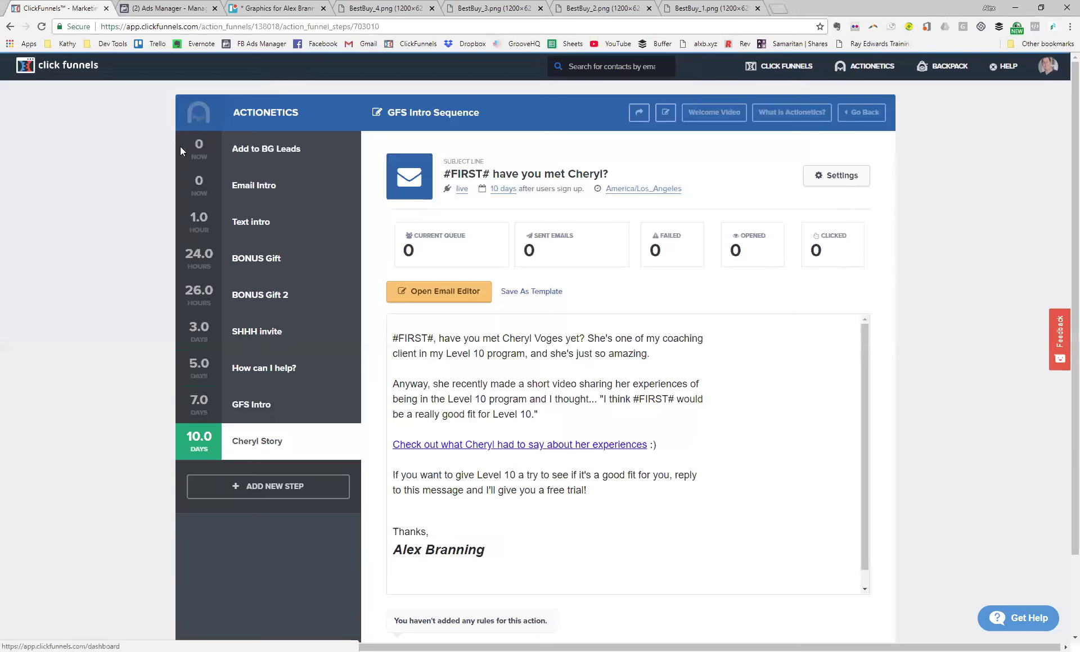
Return to the GFS 2.0 funnel by way of the dashboard and copy the funnel's URL
{"action": "left_click", "coordinate": [201, 159]}
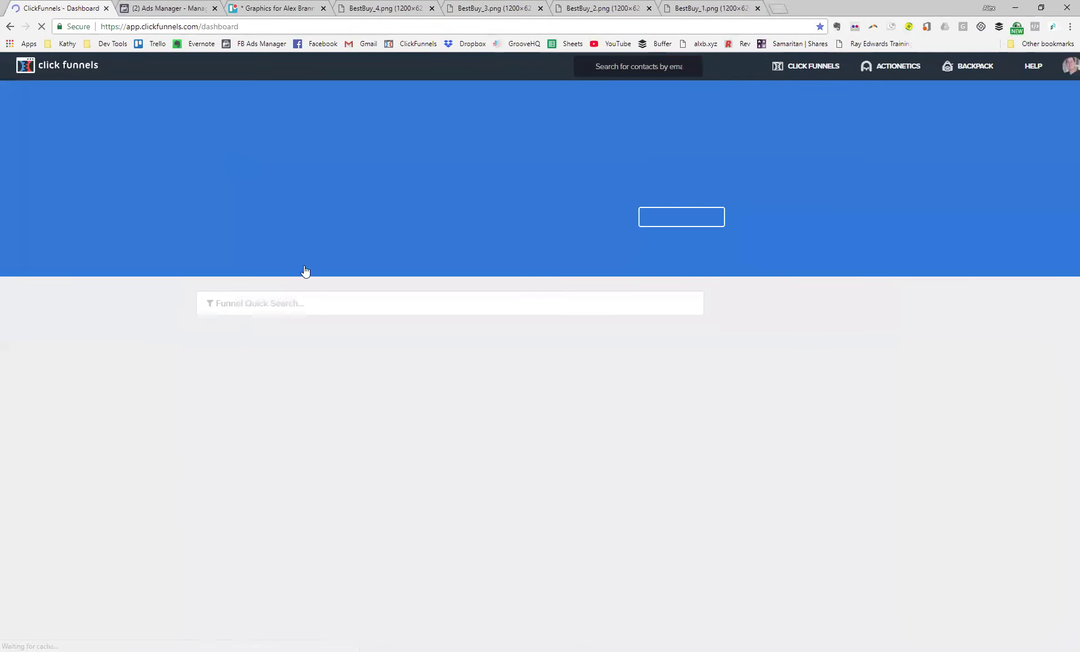
{"action": "scroll", "coordinate": [834, 481], "scroll_direction": "down", "scroll_amount": 3}
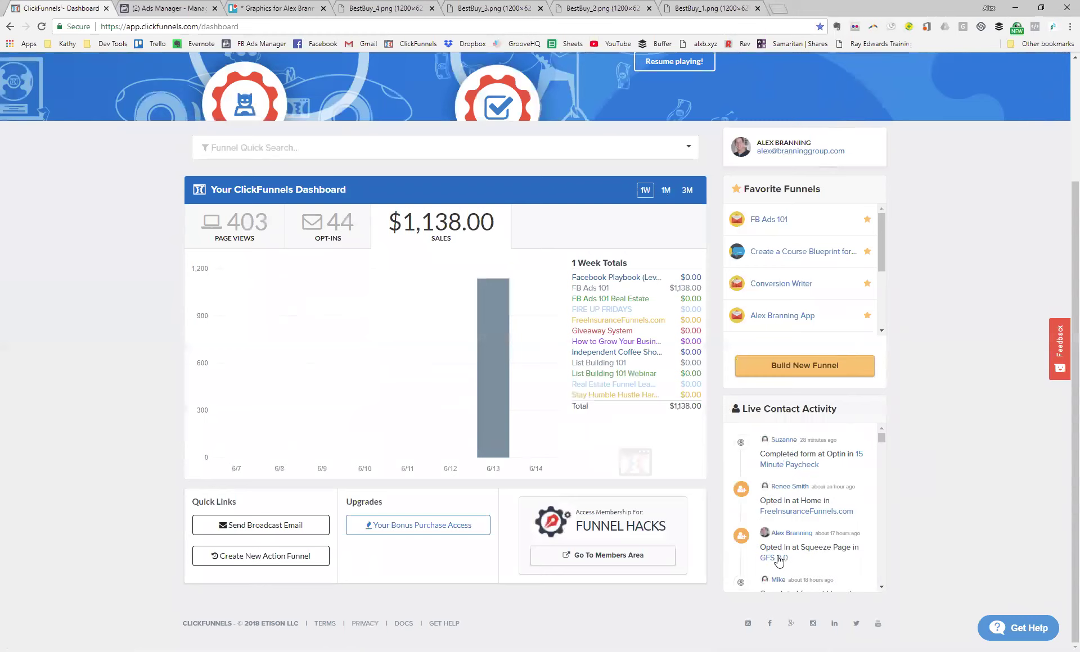
{"action": "left_click", "coordinate": [557, 558]}
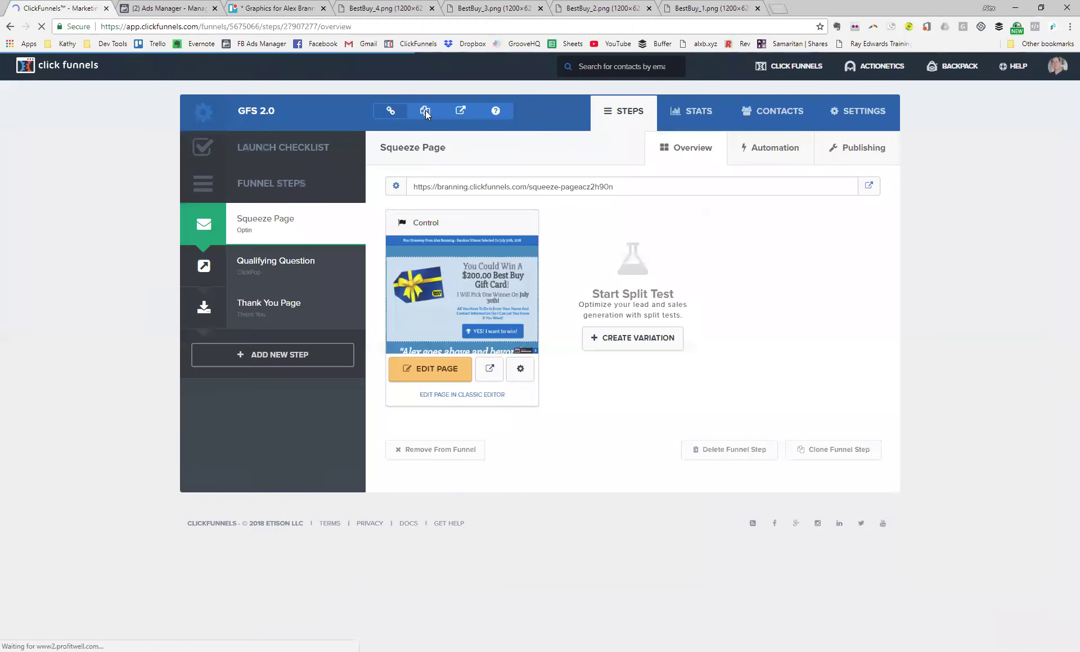
{"action": "left_click", "coordinate": [426, 110]}
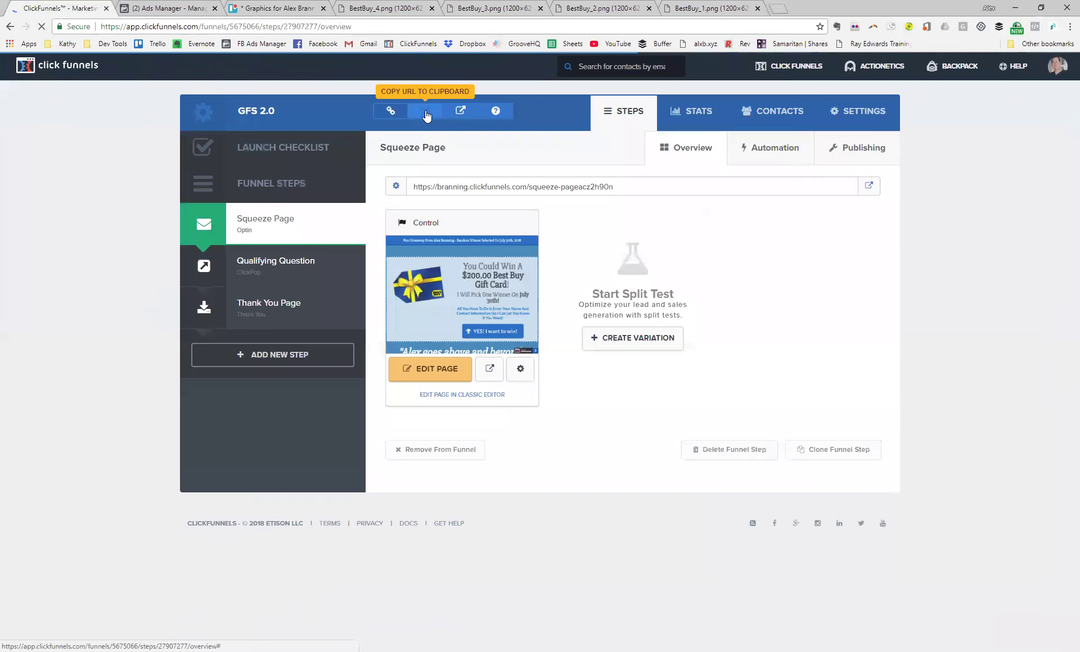
Switch to Facebook Ads Manager, start creating a new campaign and dismiss the offer to resume the previous draft
{"action": "left_click", "coordinate": [185, 10]}
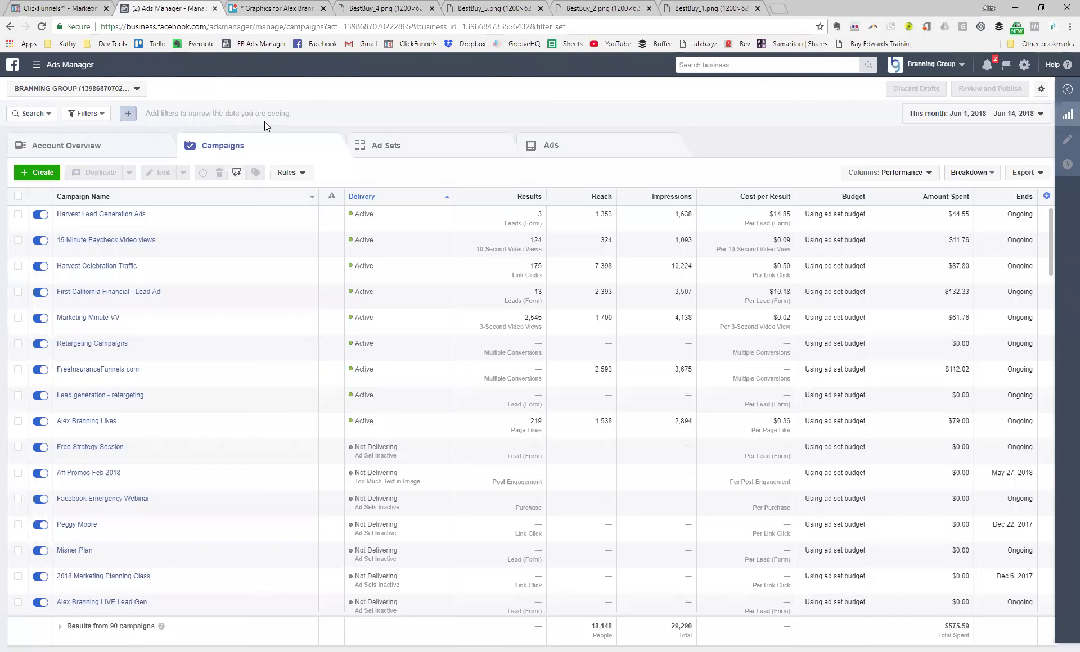
{"action": "left_click", "coordinate": [27, 172]}
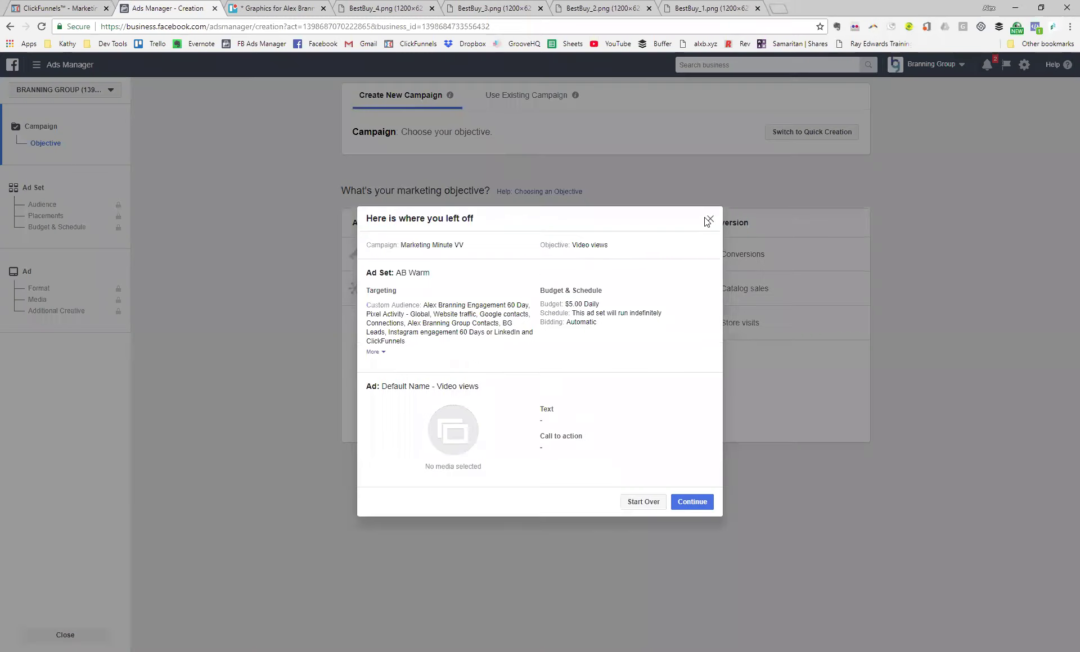
{"action": "left_click", "coordinate": [708, 219]}
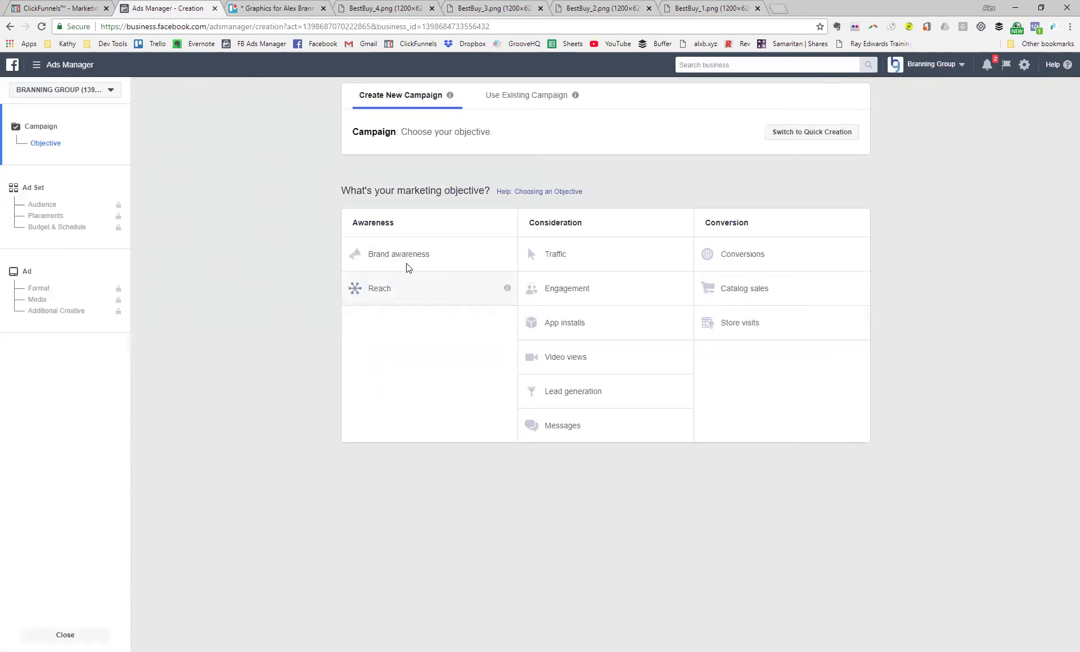
{"action": "mouse_move", "coordinate": [654, 255]}
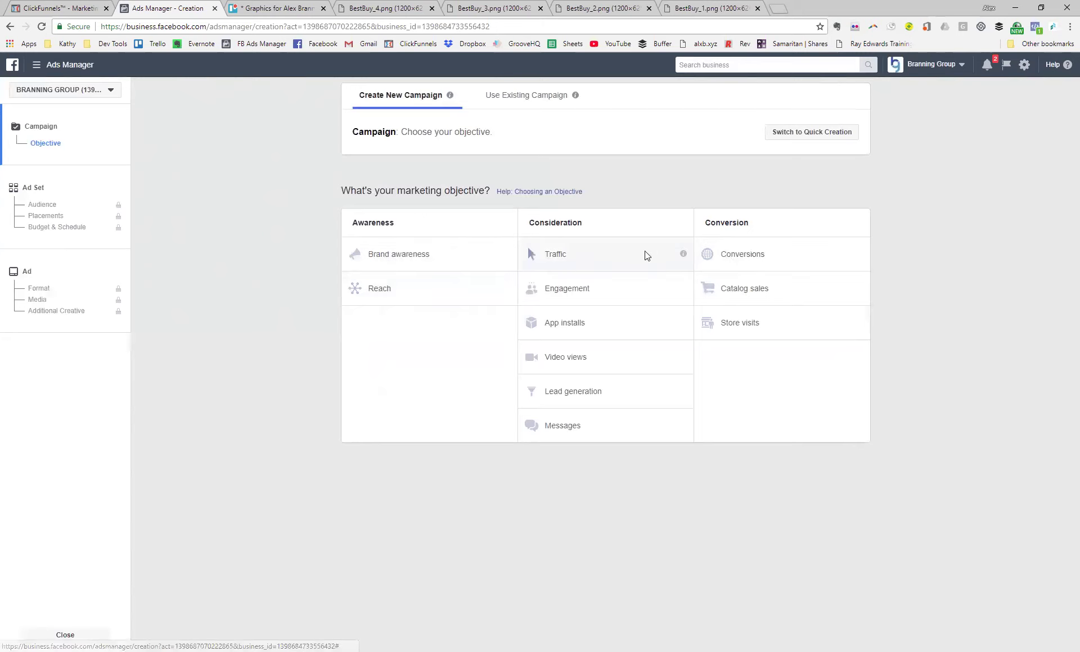
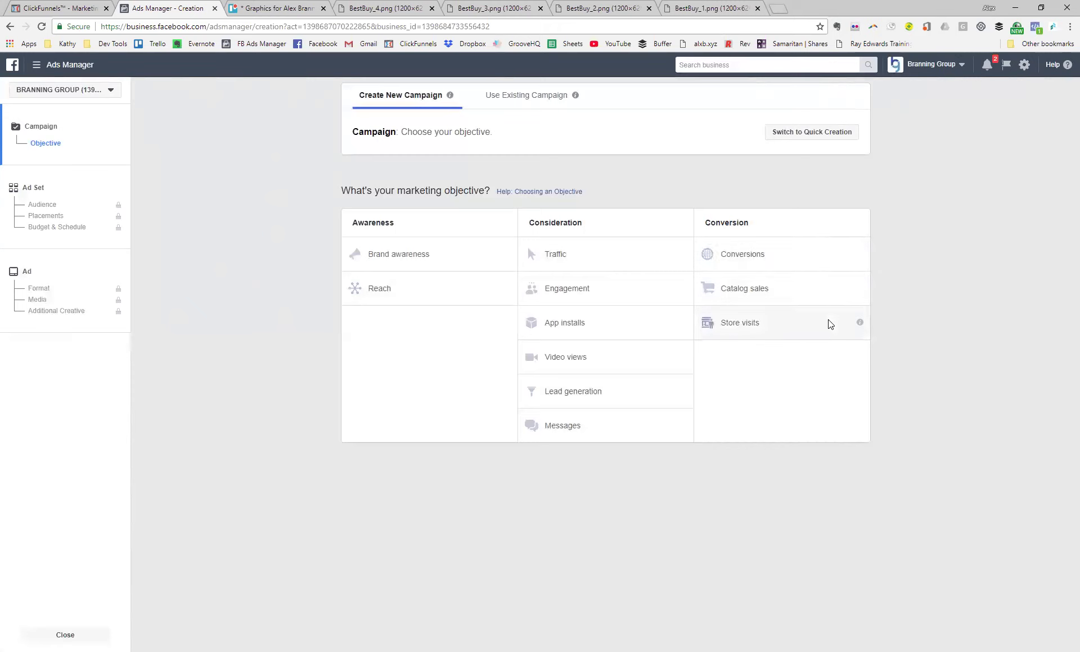
Choose Traffic as the marketing objective, name the campaign "Best Buy GFS July 30" and continue to the ad set
{"action": "left_click", "coordinate": [562, 257]}
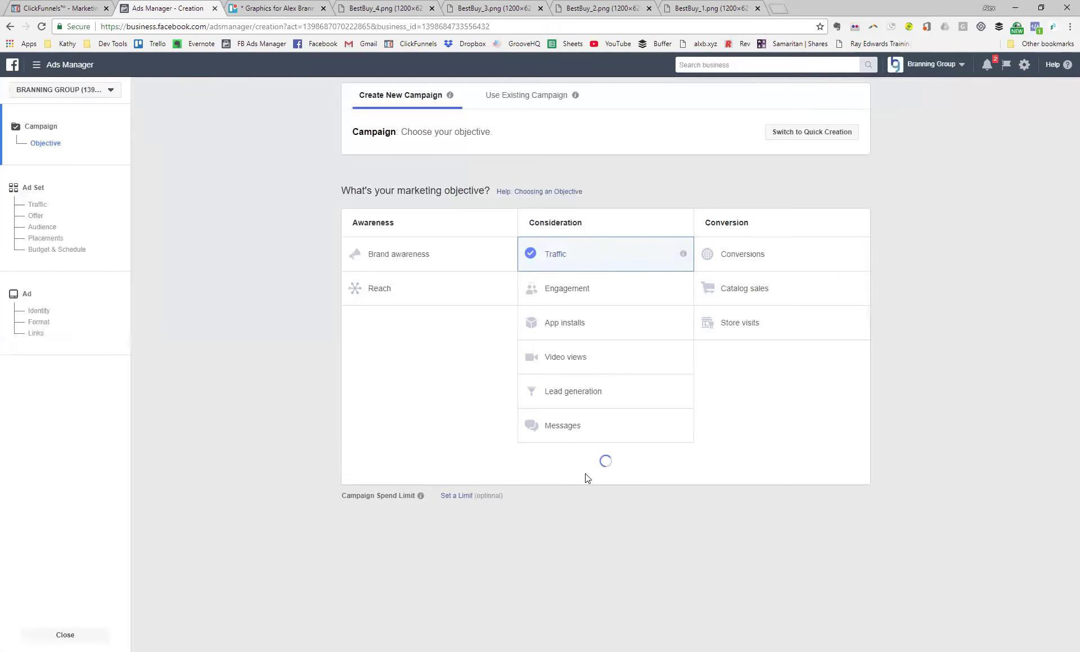
{"action": "double_click", "coordinate": [622, 564]}
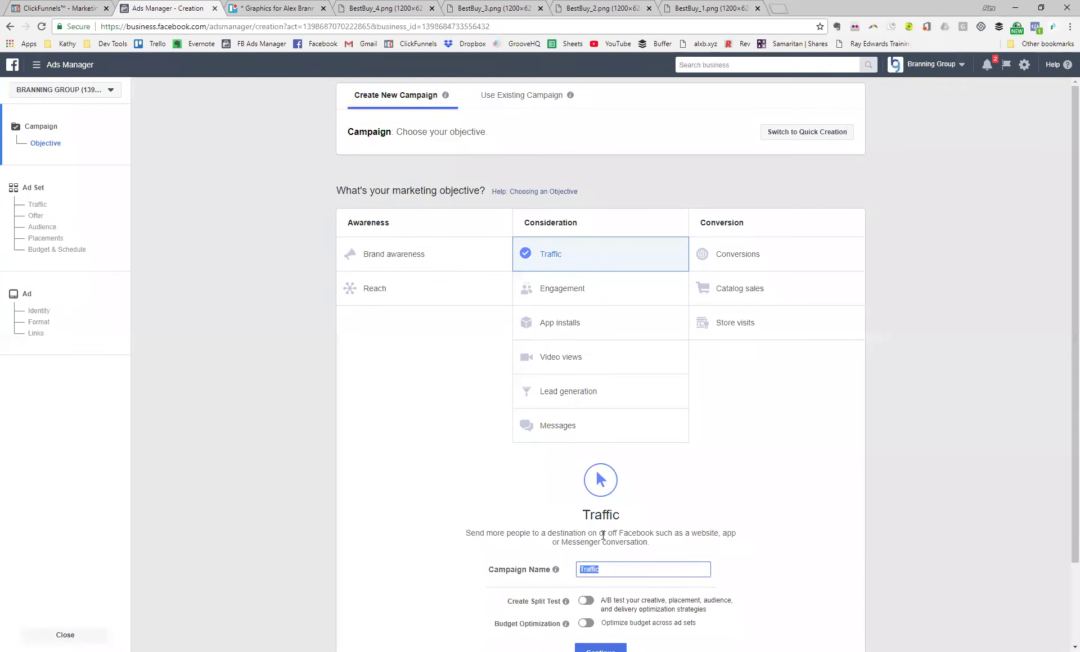
{"action": "type", "text": "Best Buy GFS July 30"}
{"action": "scroll", "coordinate": [611, 551], "scroll_direction": "down", "scroll_amount": 2}
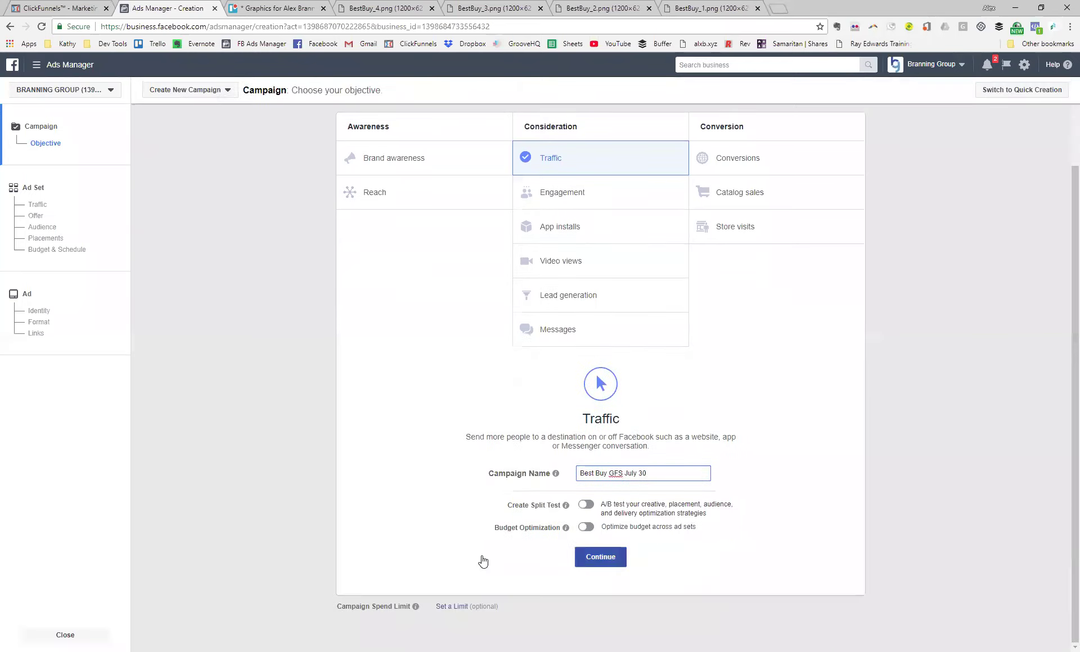
{"action": "key", "text": "Return"}
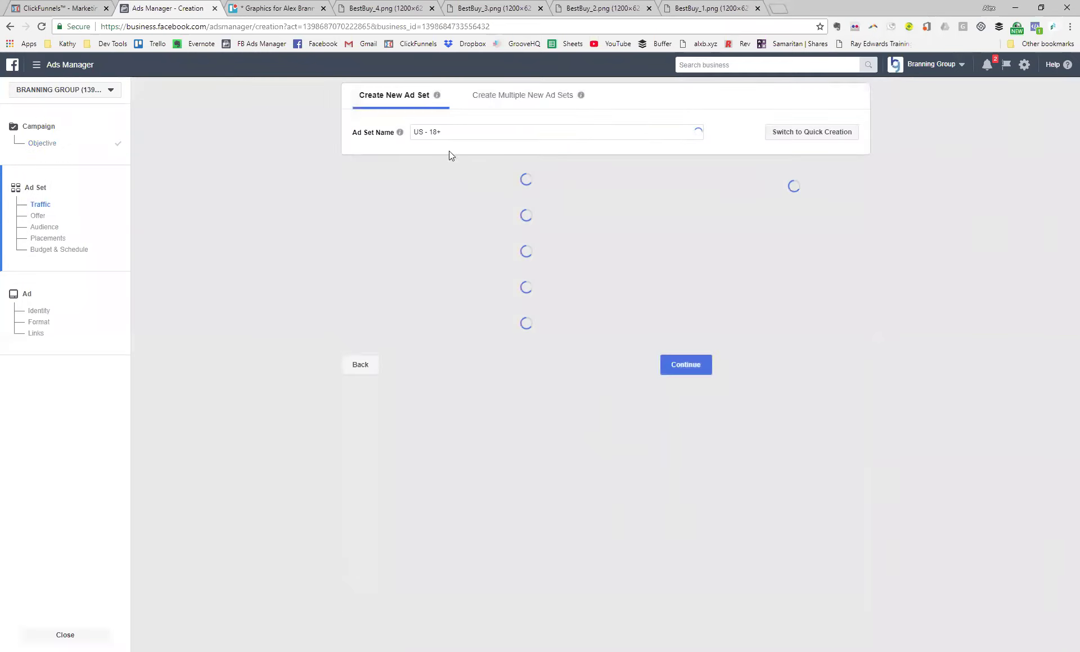
Name the new ad set "AB Warm"
{"action": "double_click", "coordinate": [456, 134]}
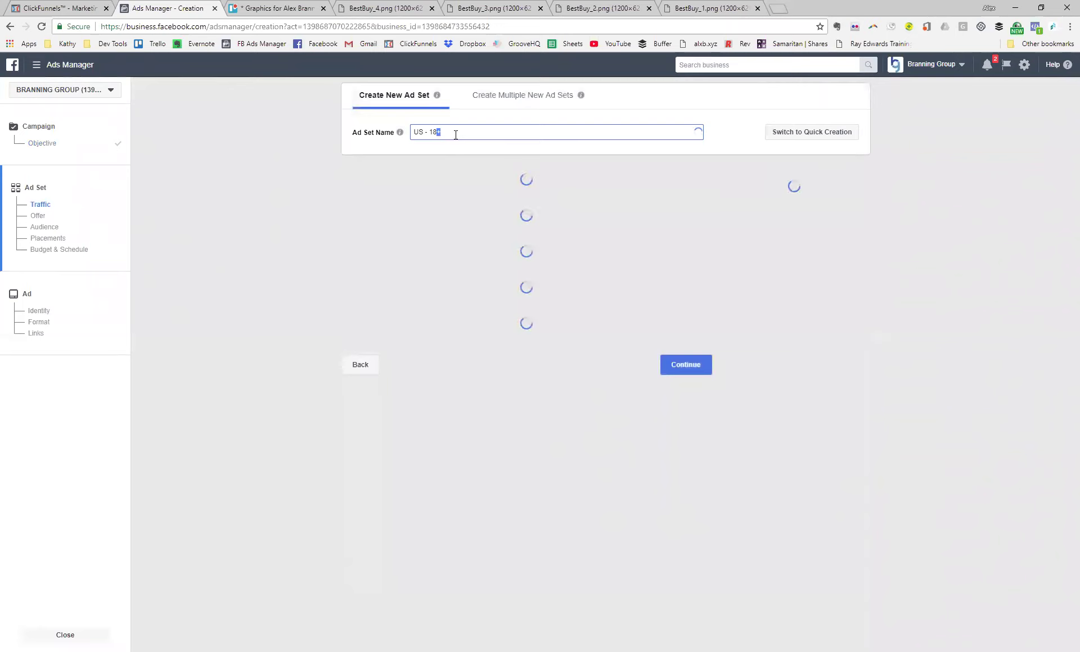
{"action": "left_click", "coordinate": [456, 134]}
{"action": "triple_click", "coordinate": [456, 133]}
{"action": "type", "text": "AB Warm"}
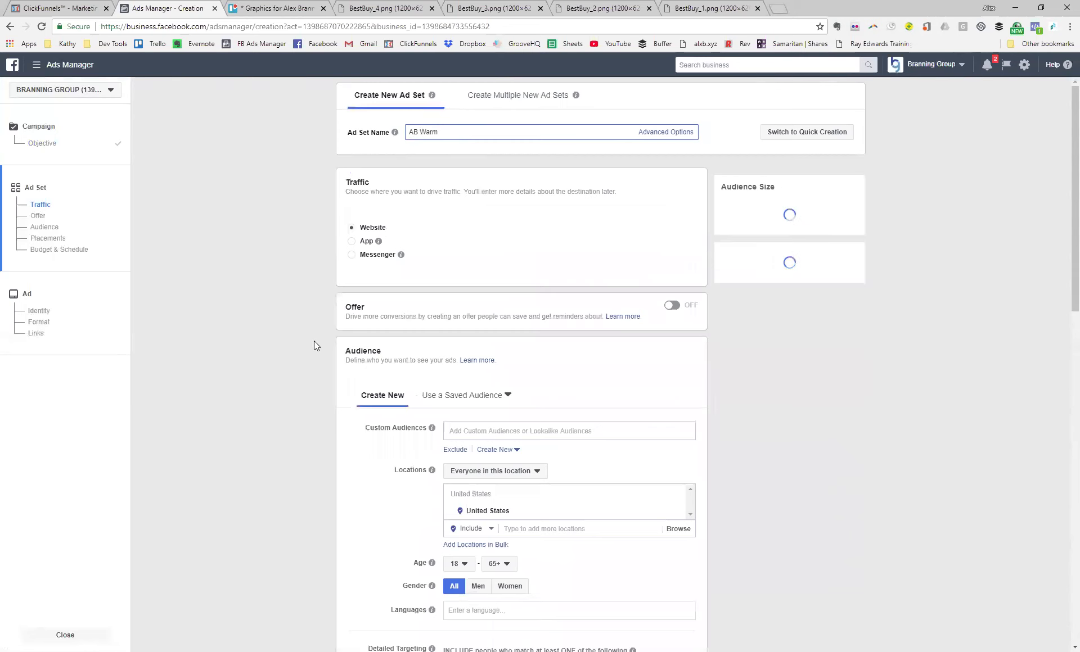
Target the custom audiences LinkedIn and ClickFunnels, Instagram engagement 60 Days, the Branning Group contacts, Connections and Google contacts
{"action": "scroll", "coordinate": [315, 340], "scroll_direction": "down", "scroll_amount": 5}
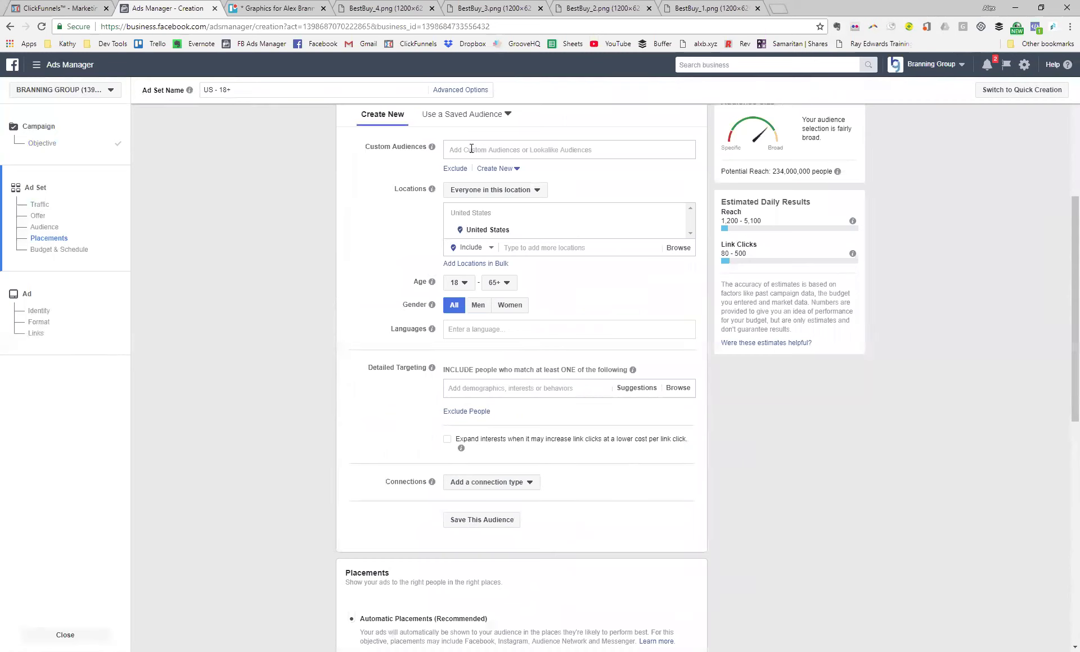
{"action": "left_click", "coordinate": [471, 149]}
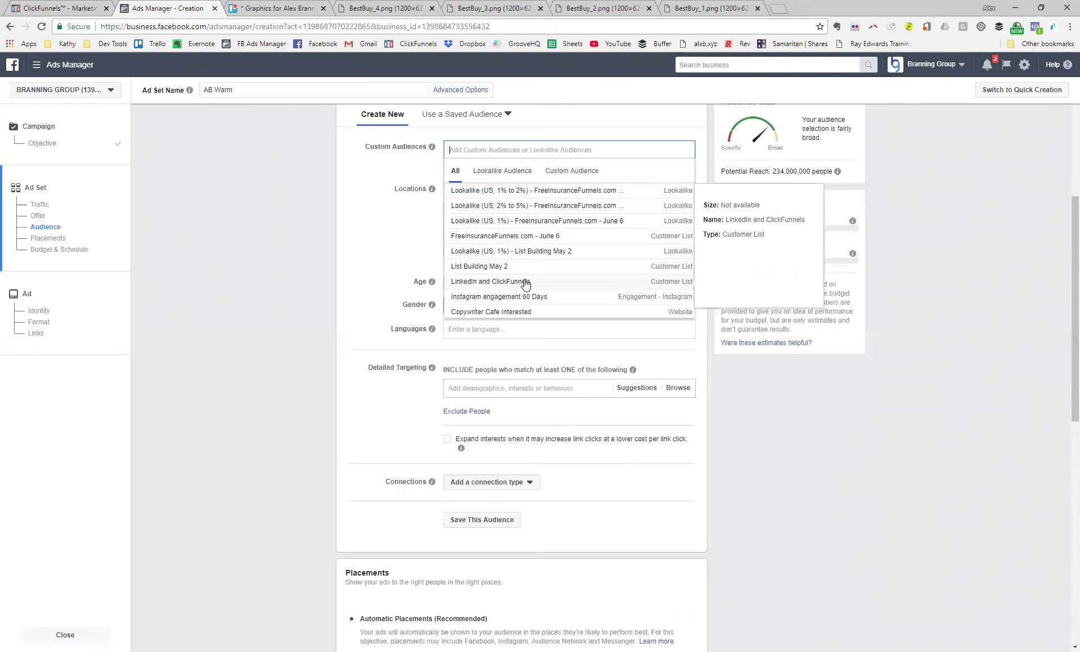
{"action": "left_click", "coordinate": [450, 283]}
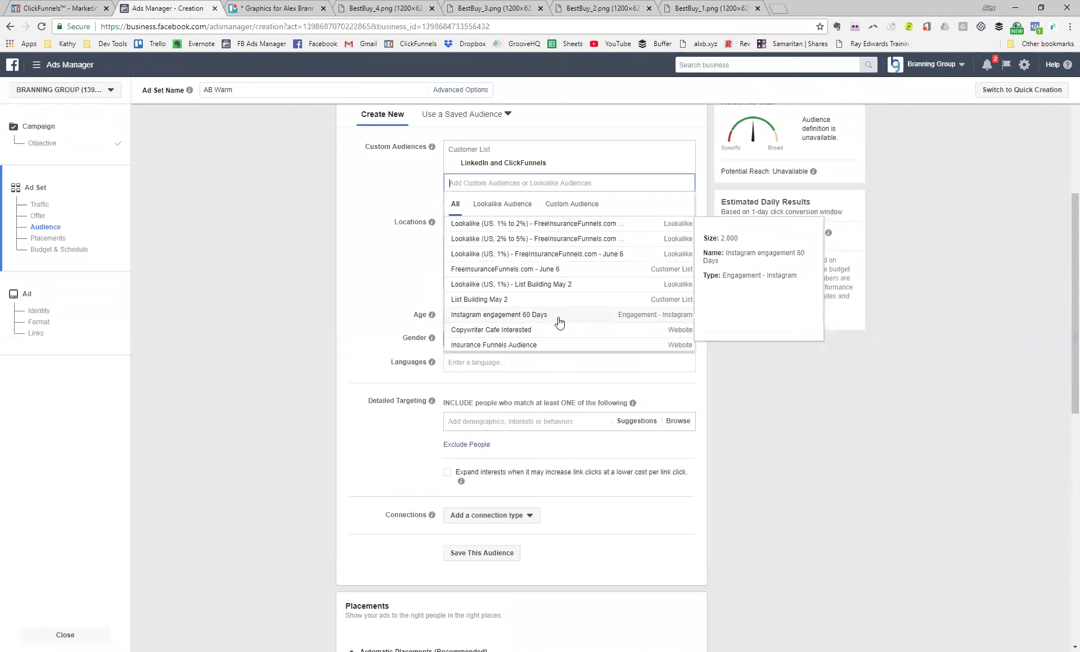
{"action": "left_click", "coordinate": [559, 321]}
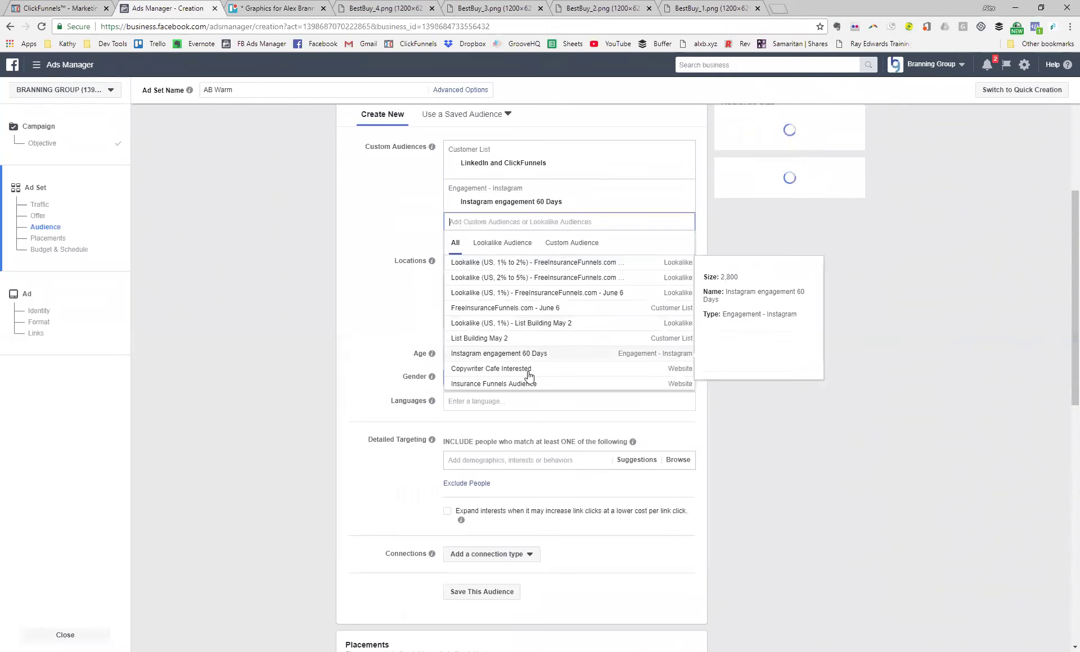
{"action": "scroll", "coordinate": [529, 360], "scroll_direction": "down", "scroll_amount": 3}
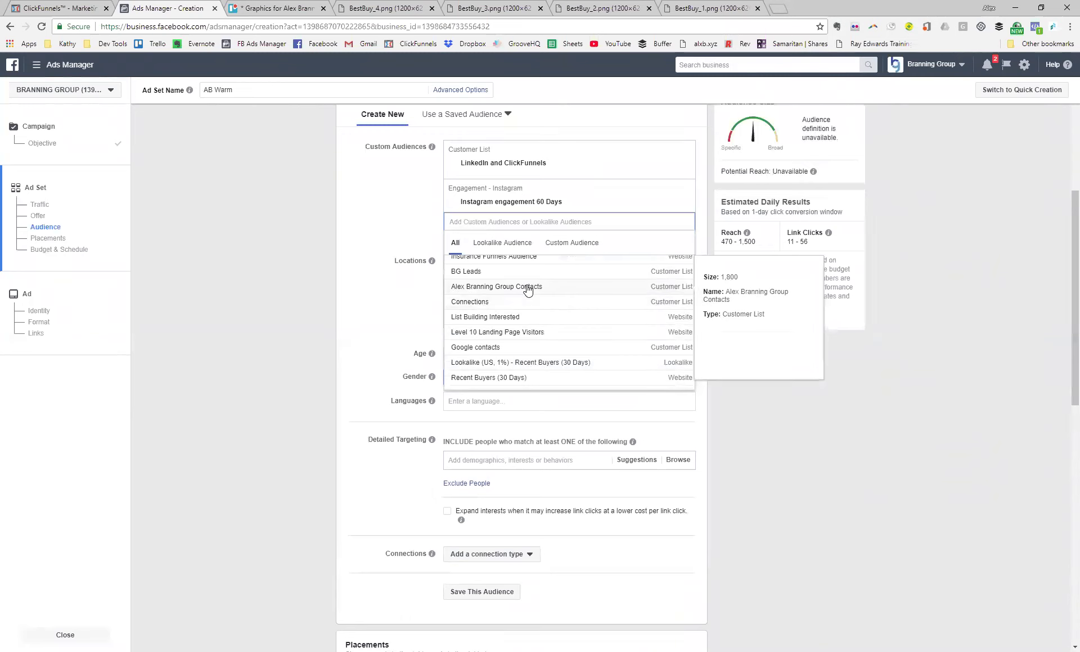
{"action": "left_click", "coordinate": [528, 289]}
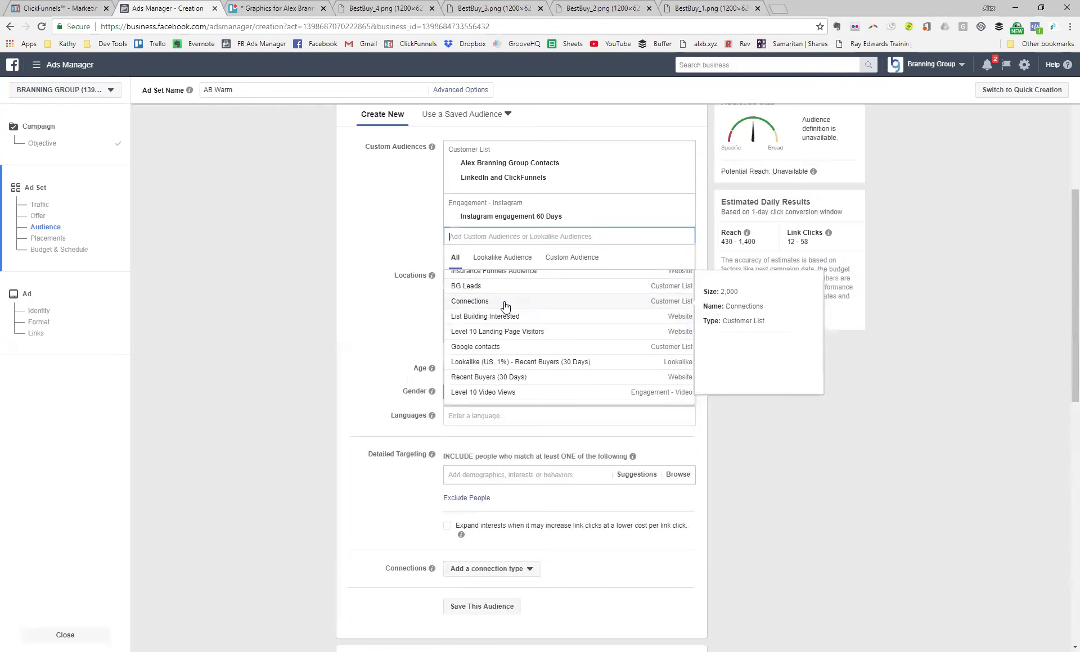
{"action": "left_click", "coordinate": [505, 306]}
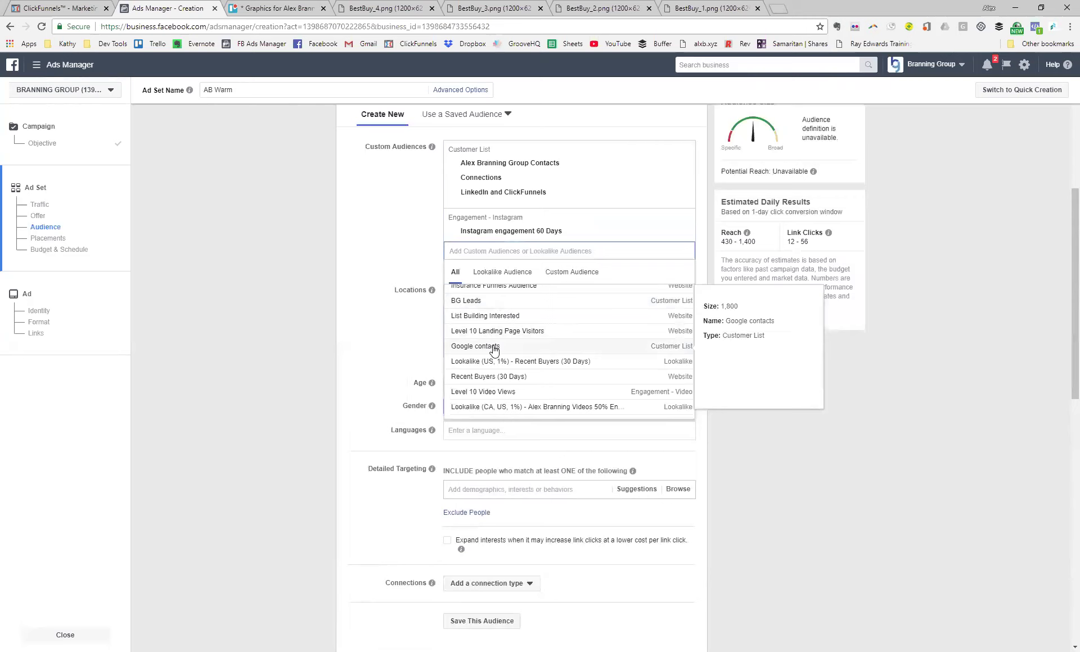
{"action": "left_click", "coordinate": [494, 348]}
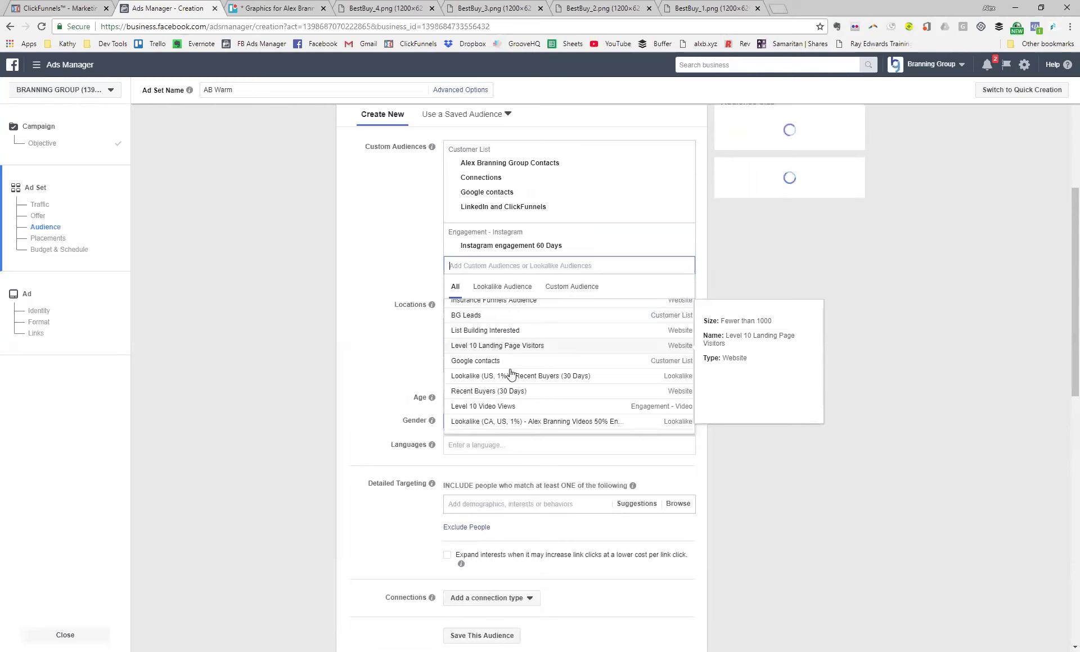
Add the Website traffic audience and the 50% video engagement audience to the ad set's custom audiences
{"action": "scroll", "coordinate": [510, 373], "scroll_direction": "down", "scroll_amount": 1}
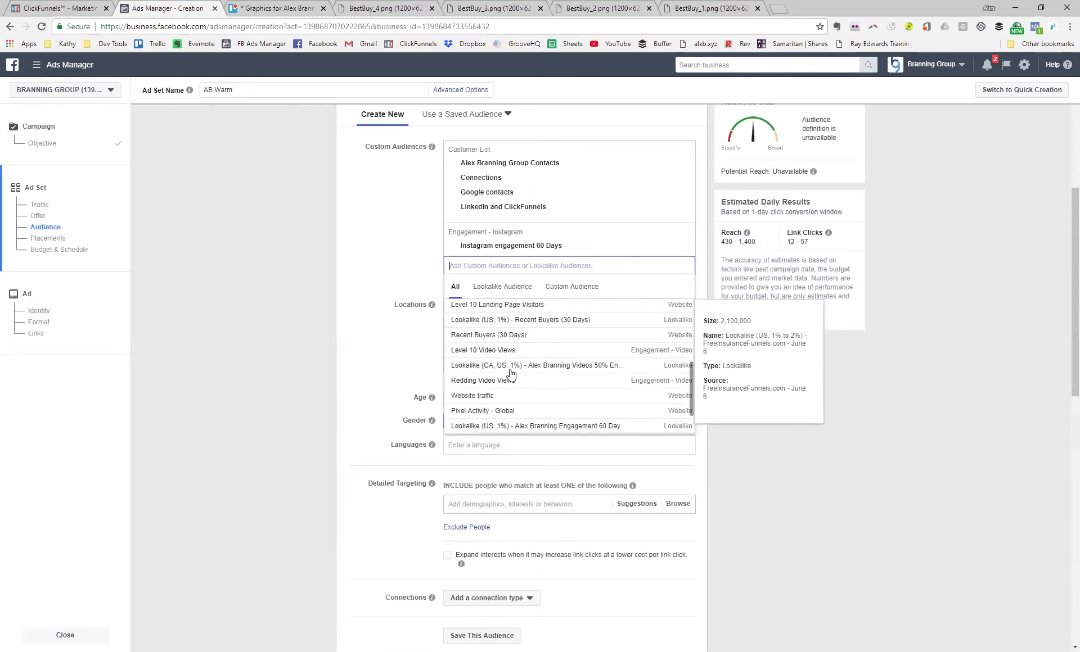
{"action": "scroll", "coordinate": [509, 370], "scroll_direction": "down", "scroll_amount": 1}
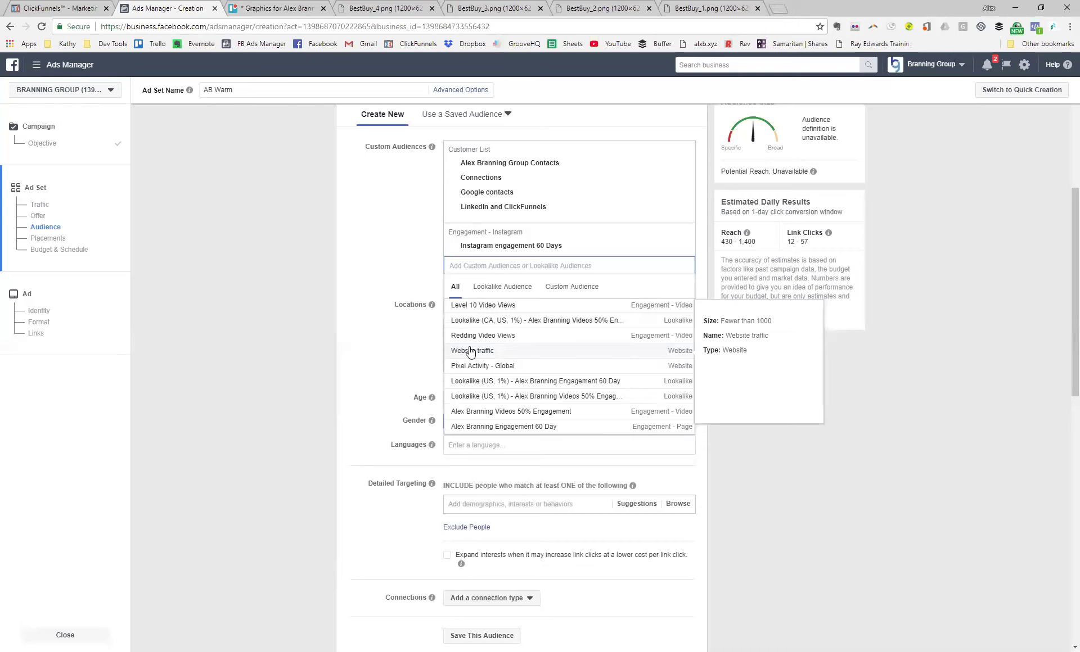
{"action": "left_click", "coordinate": [541, 357]}
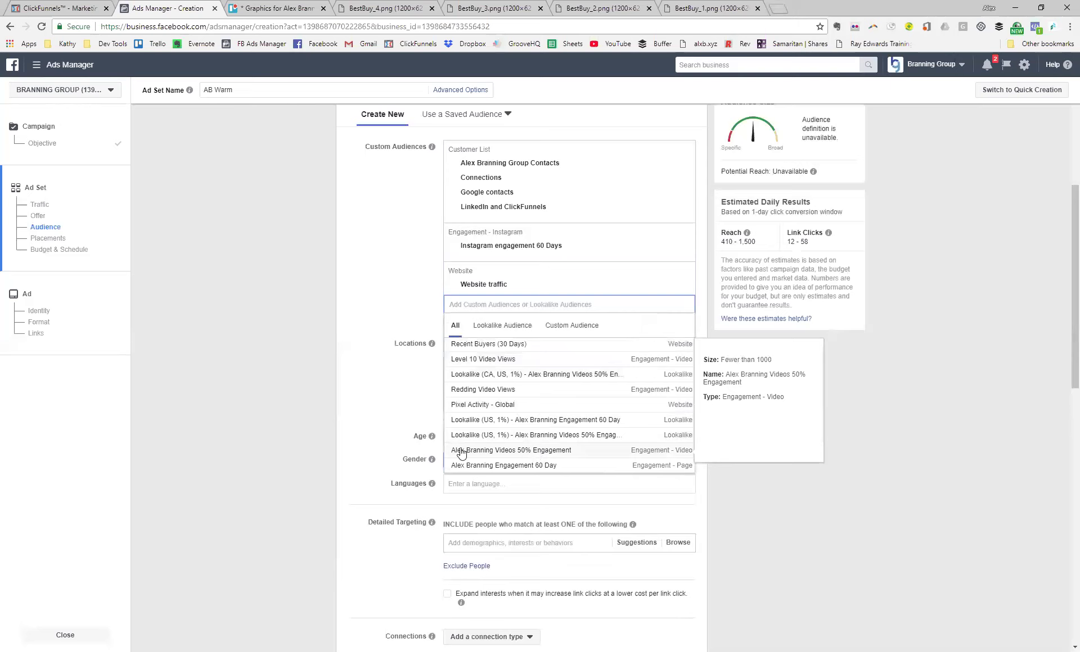
{"action": "left_click", "coordinate": [577, 455]}
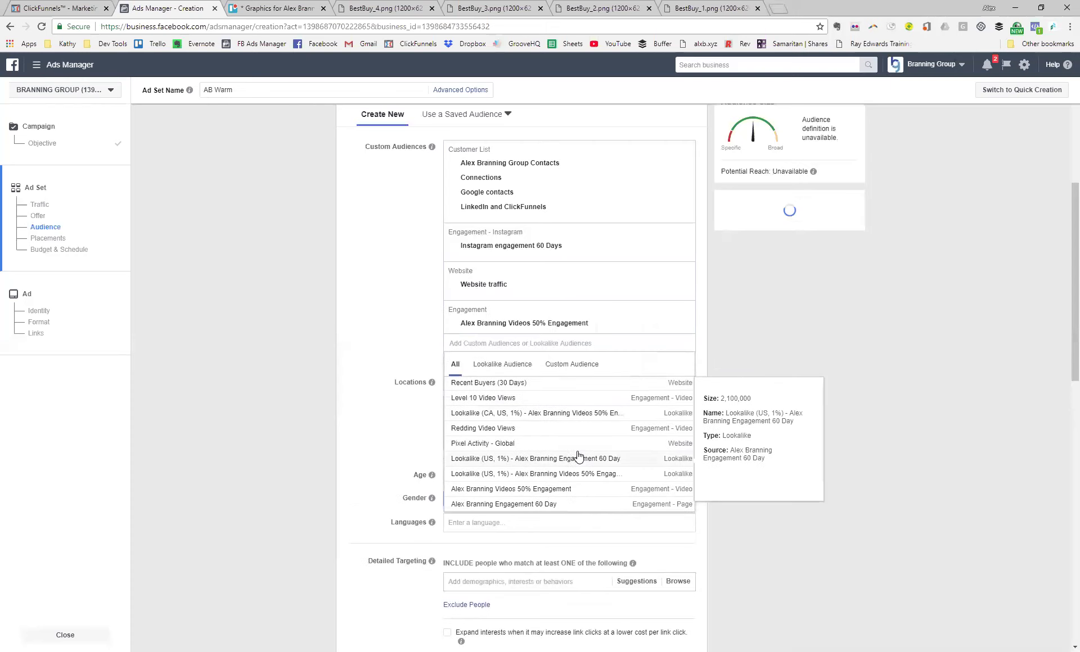
{"action": "left_click", "coordinate": [378, 318]}
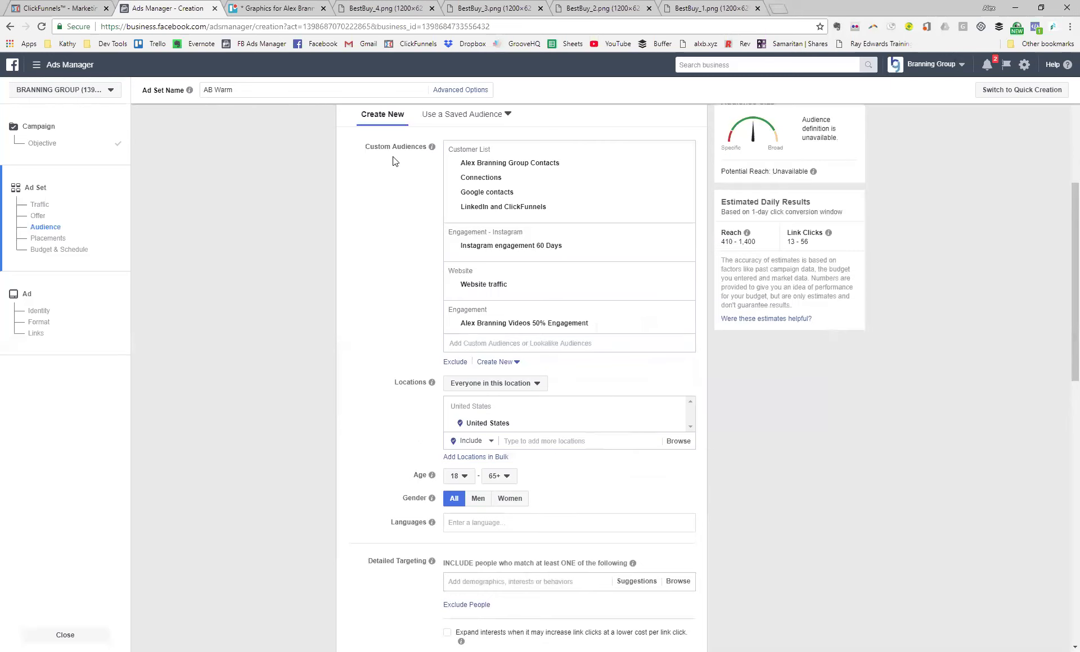
{"action": "scroll", "coordinate": [394, 167], "scroll_direction": "up", "scroll_amount": 3}
{"action": "scroll", "coordinate": [303, 113], "scroll_direction": "up", "scroll_amount": 2}
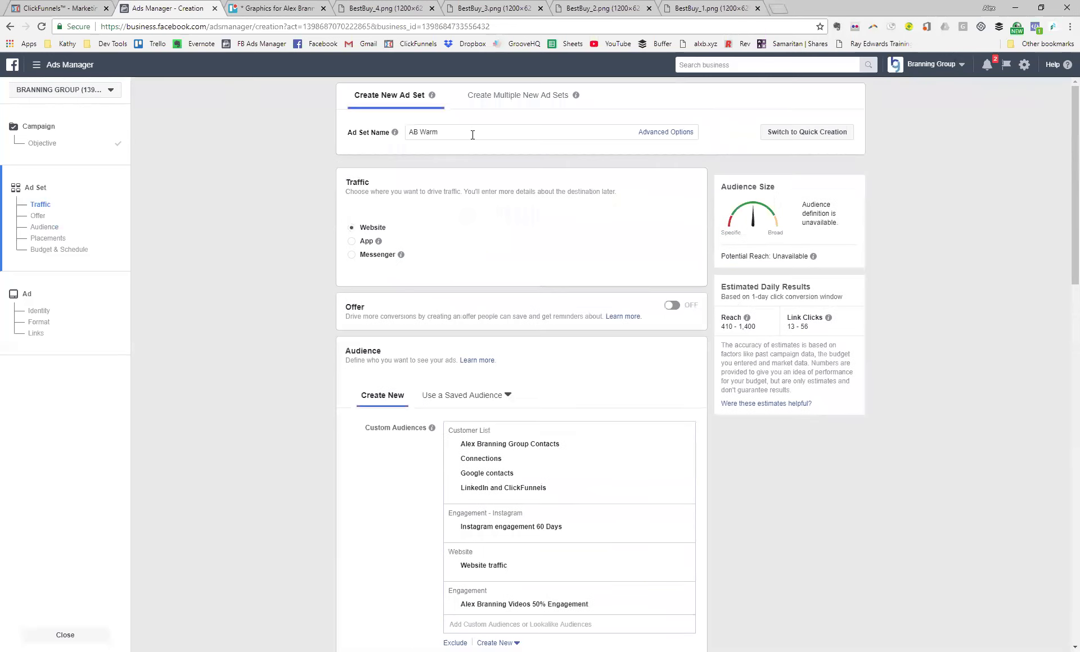
Choose placements manually and exclude Facebook Instant Articles, Right Column and Marketplace, Instagram Stories, and Audience Network Rewarded Videos
{"action": "scroll", "coordinate": [353, 306], "scroll_direction": "down", "scroll_amount": 5}
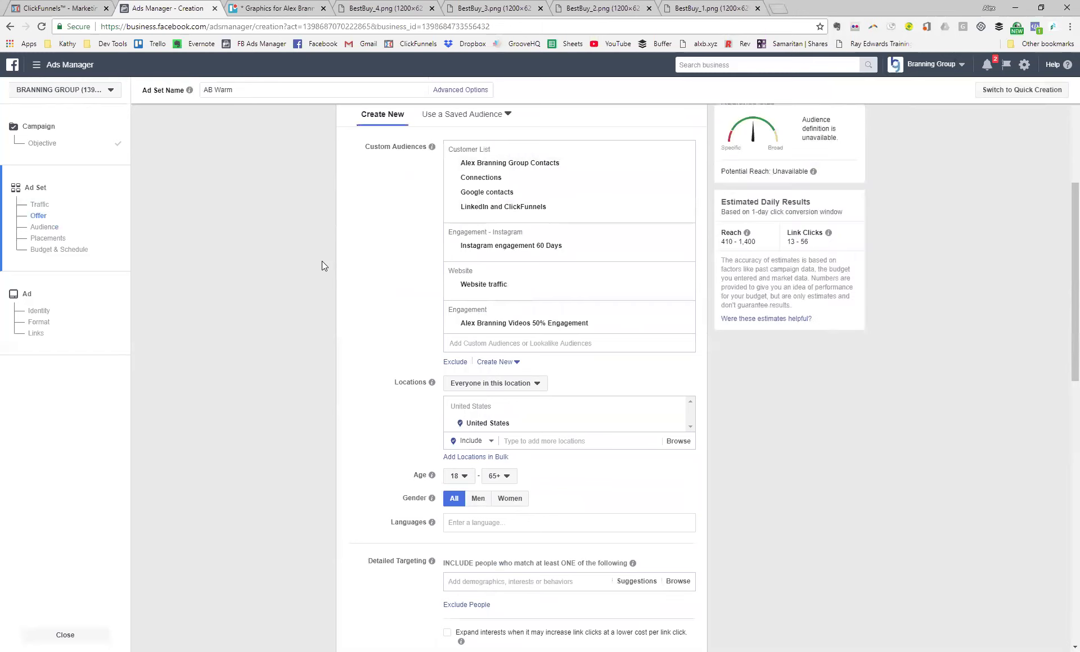
{"action": "scroll", "coordinate": [325, 259], "scroll_direction": "down", "scroll_amount": 4}
{"action": "scroll", "coordinate": [356, 296], "scroll_direction": "down", "scroll_amount": 3}
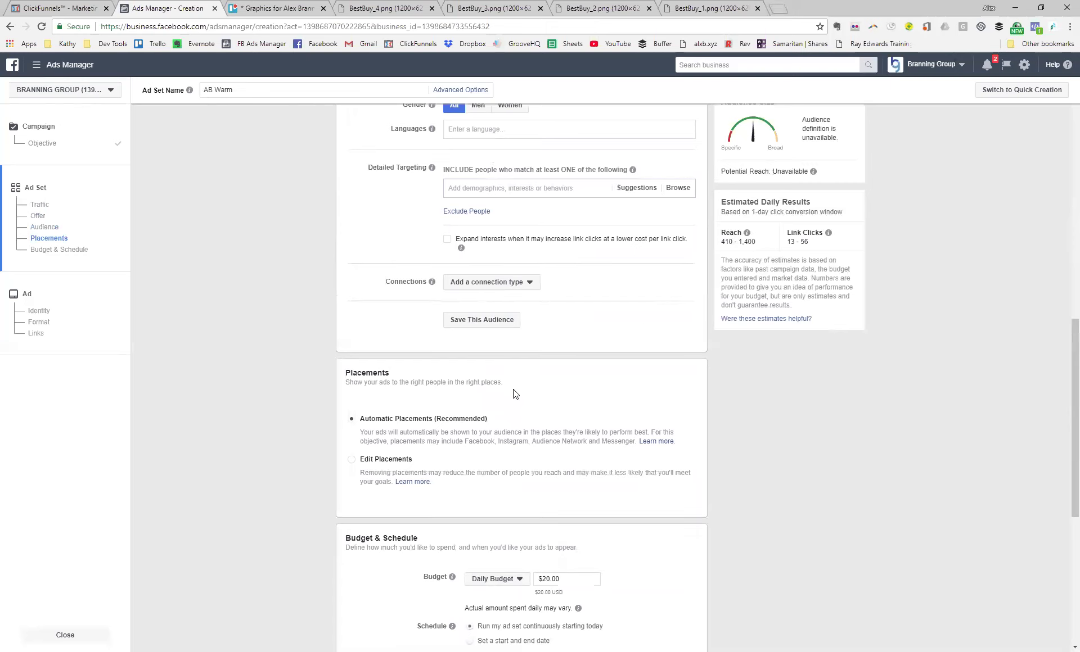
{"action": "scroll", "coordinate": [512, 394], "scroll_direction": "down", "scroll_amount": 4}
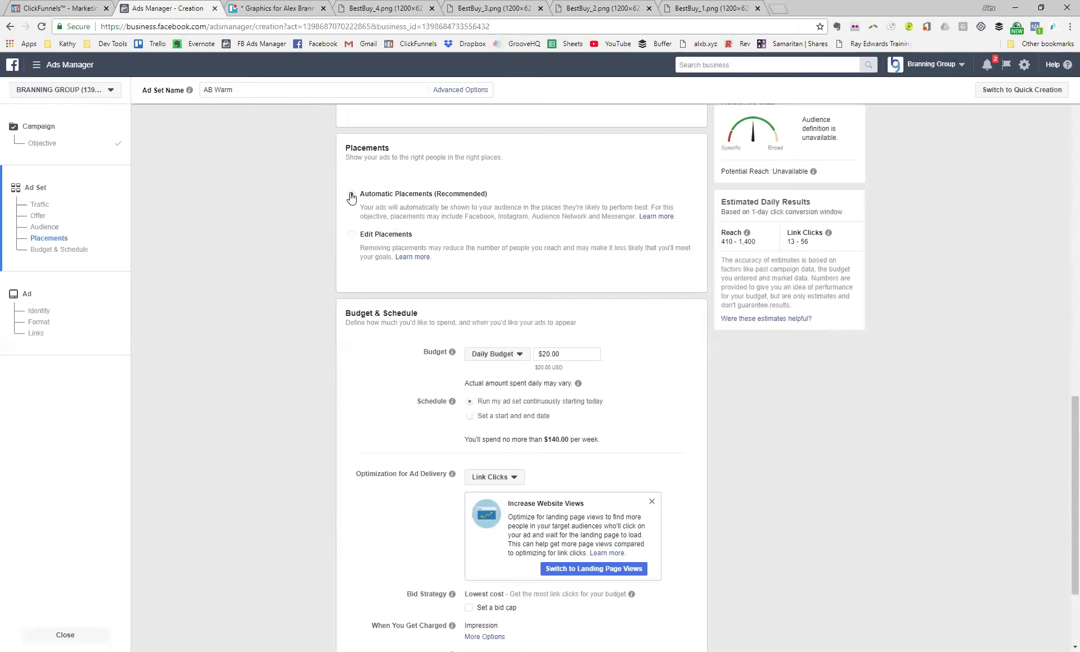
{"action": "left_click", "coordinate": [351, 248]}
{"action": "scroll", "coordinate": [326, 311], "scroll_direction": "down", "scroll_amount": 2}
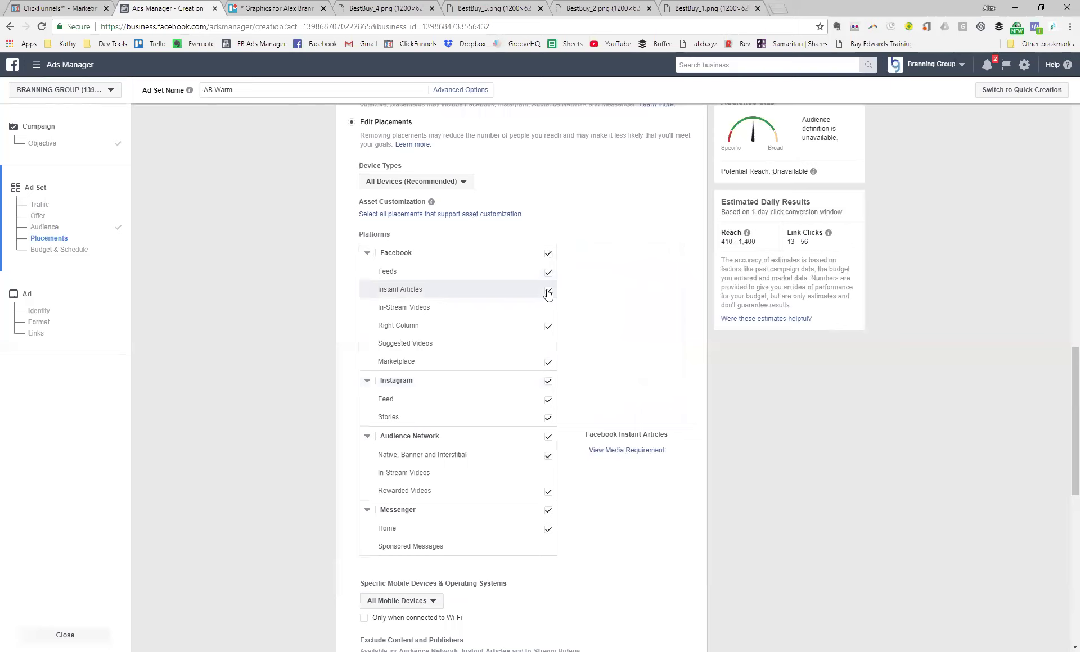
{"action": "left_click", "coordinate": [548, 328]}
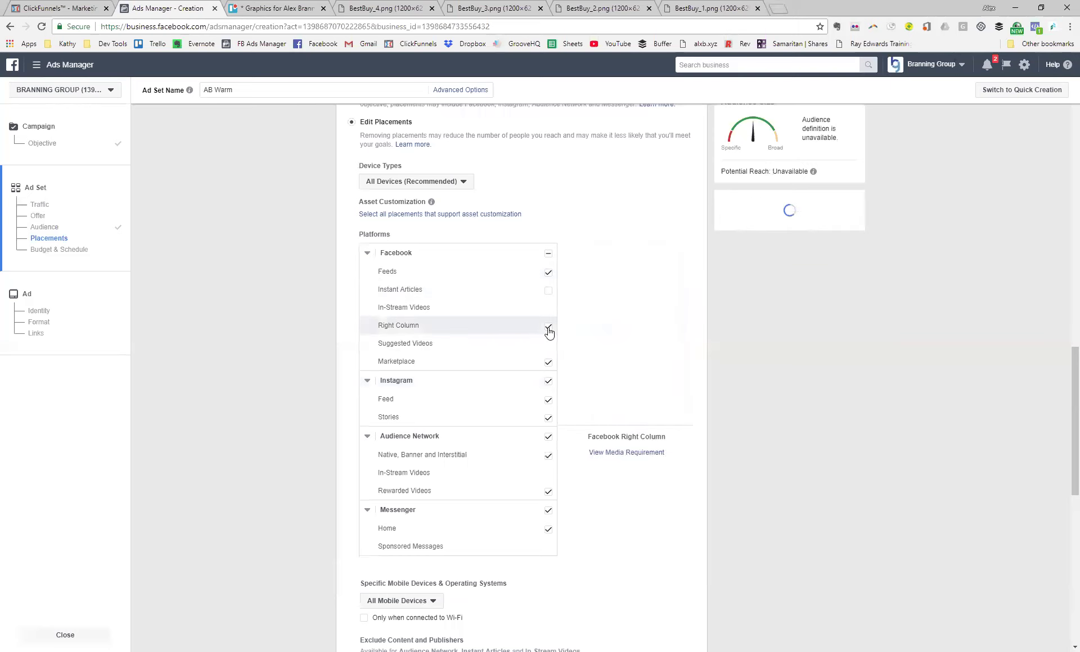
{"action": "left_click", "coordinate": [549, 364]}
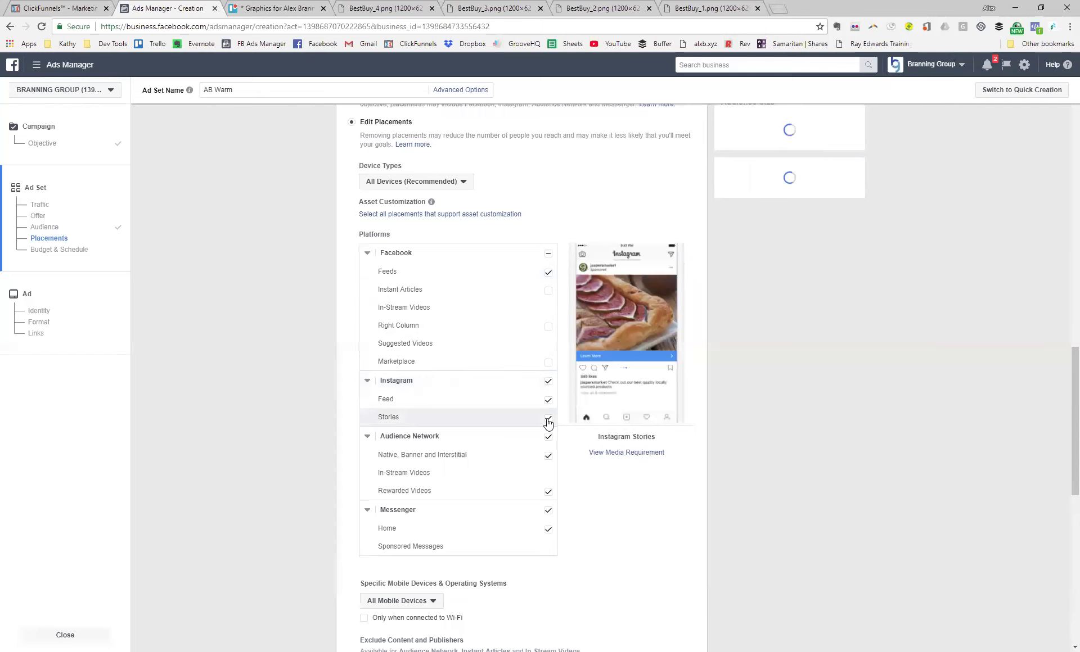
{"action": "scroll", "coordinate": [551, 419], "scroll_direction": "down", "scroll_amount": 2}
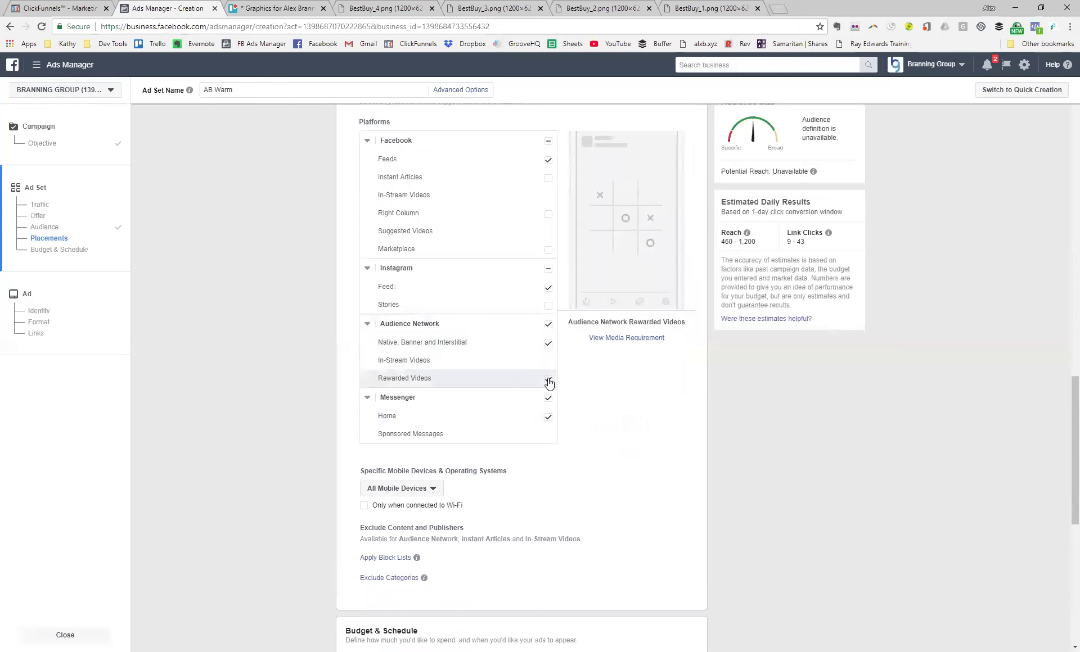
{"action": "left_click", "coordinate": [531, 378]}
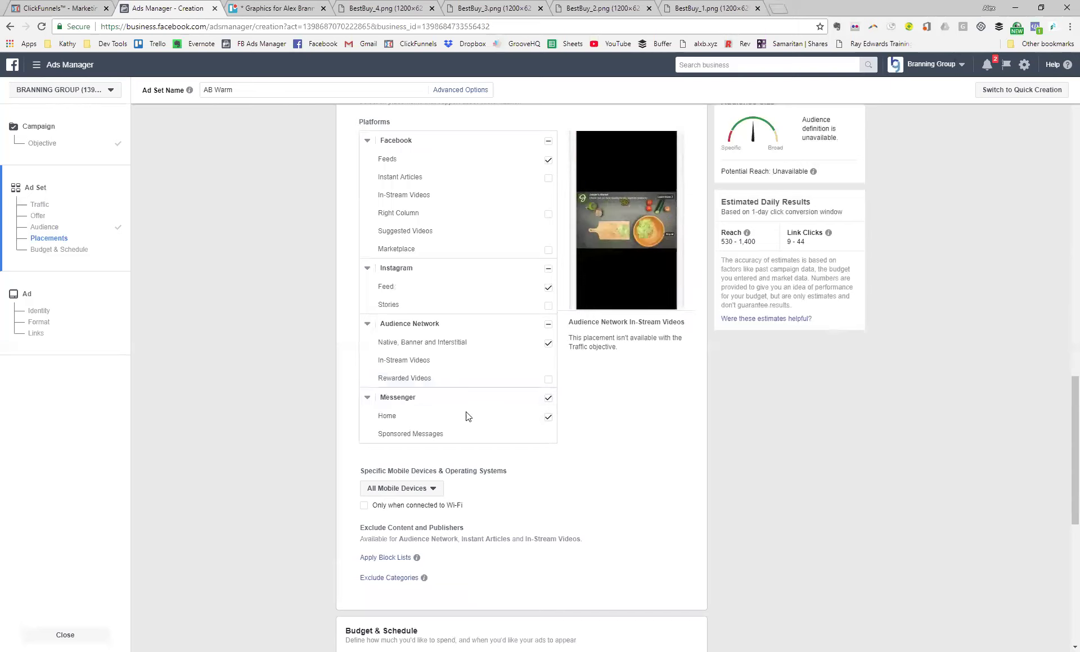
Set the ad set's daily budget to $10.00
{"action": "scroll", "coordinate": [285, 405], "scroll_direction": "down", "scroll_amount": 3}
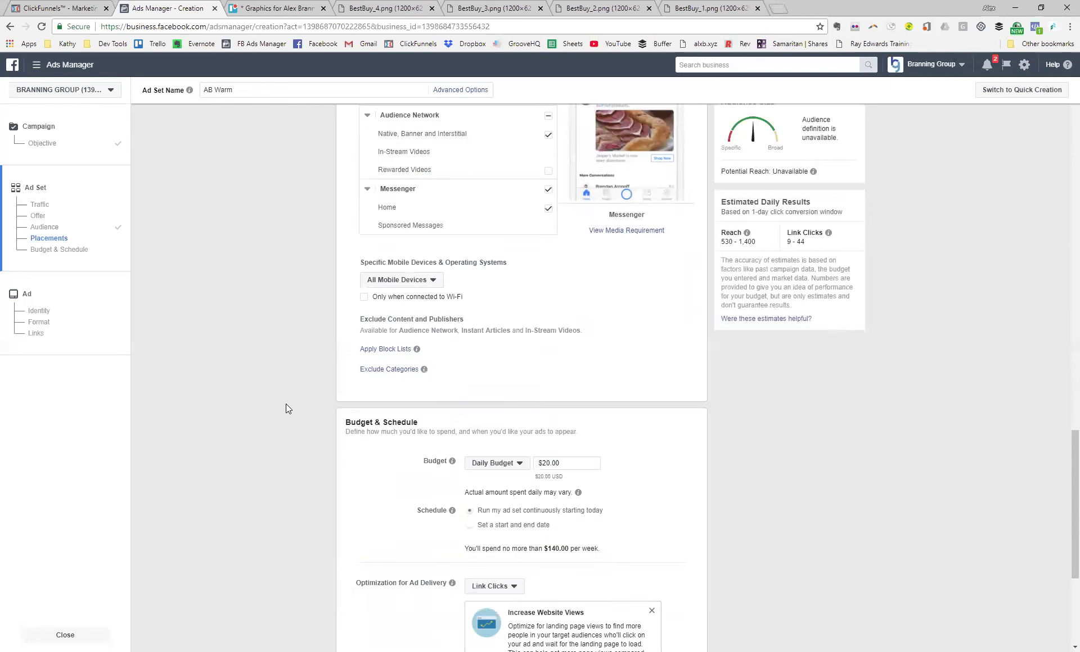
{"action": "scroll", "coordinate": [285, 404], "scroll_direction": "down", "scroll_amount": 1}
{"action": "scroll", "coordinate": [286, 404], "scroll_direction": "down", "scroll_amount": 4}
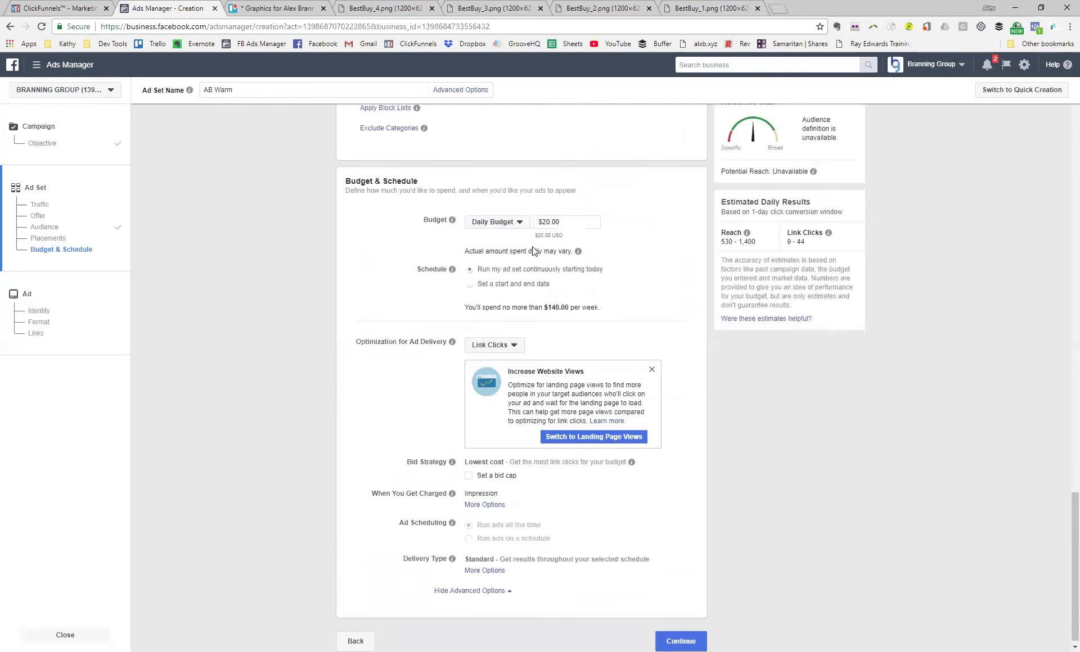
{"action": "left_click", "coordinate": [545, 221]}
{"action": "left_click_drag", "start_coordinate": [543, 221], "coordinate": [547, 221]}
{"action": "type", "text": "1"}
Schedule the ad set with an end date of Jul 29, 2018 at 9:16 PM and continue to the ad setup
{"action": "left_click", "coordinate": [470, 285]}
{"action": "left_click", "coordinate": [549, 326]}
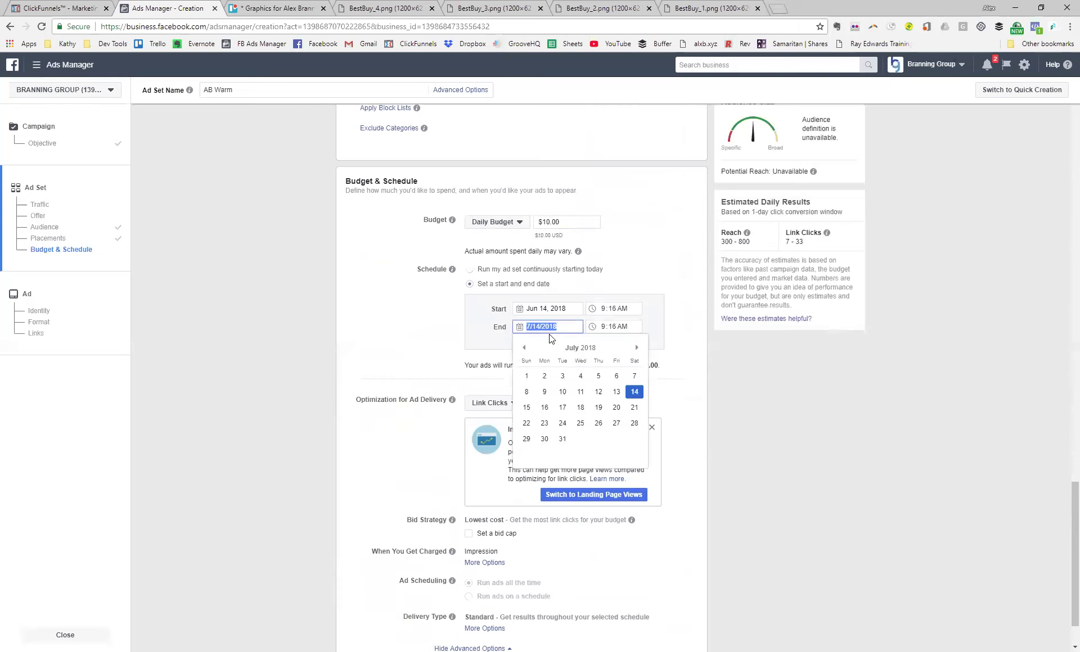
{"action": "left_click", "coordinate": [544, 440]}
{"action": "left_click", "coordinate": [545, 327]}
{"action": "left_click", "coordinate": [529, 440]}
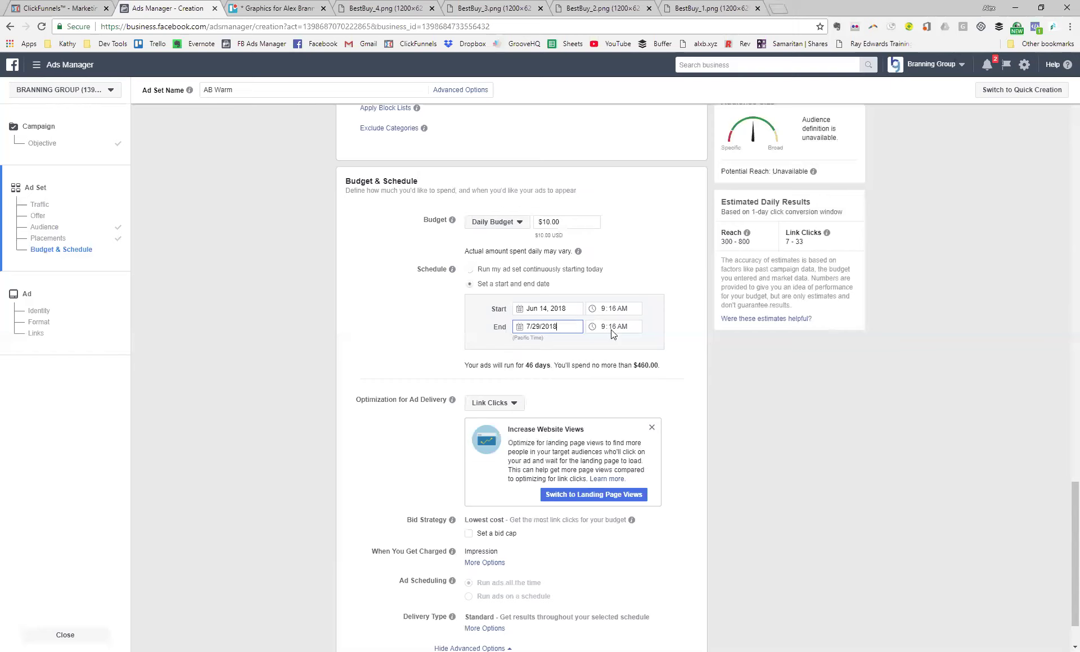
{"action": "key", "text": "Tab"}
{"action": "type", "text": "p"}
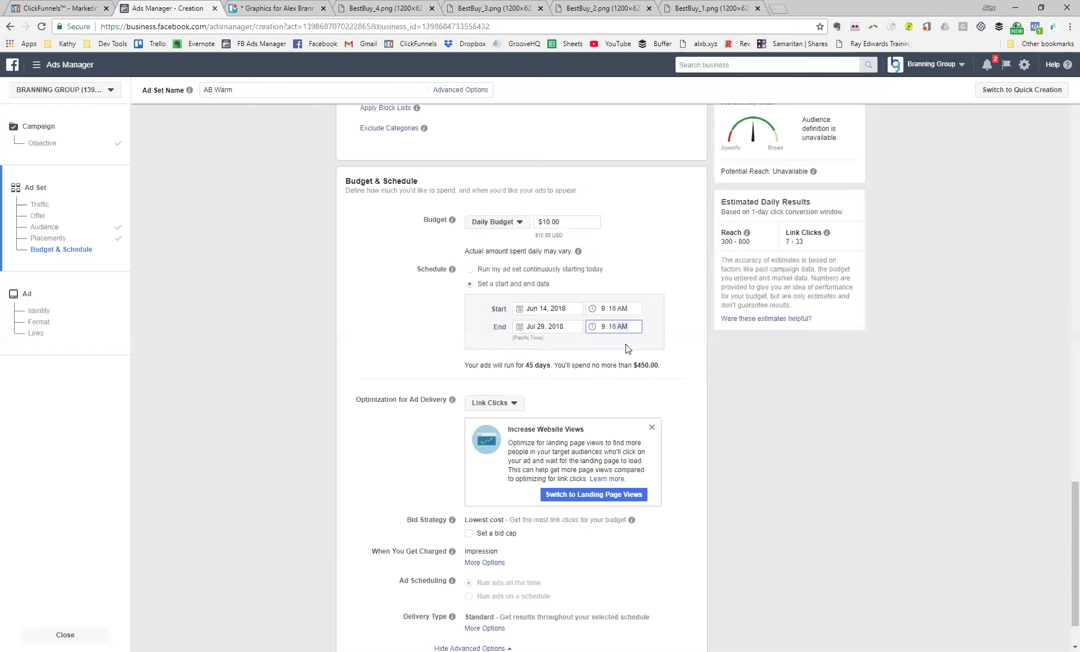
{"action": "left_click", "coordinate": [558, 383]}
{"action": "scroll", "coordinate": [350, 336], "scroll_direction": "down", "scroll_amount": 2}
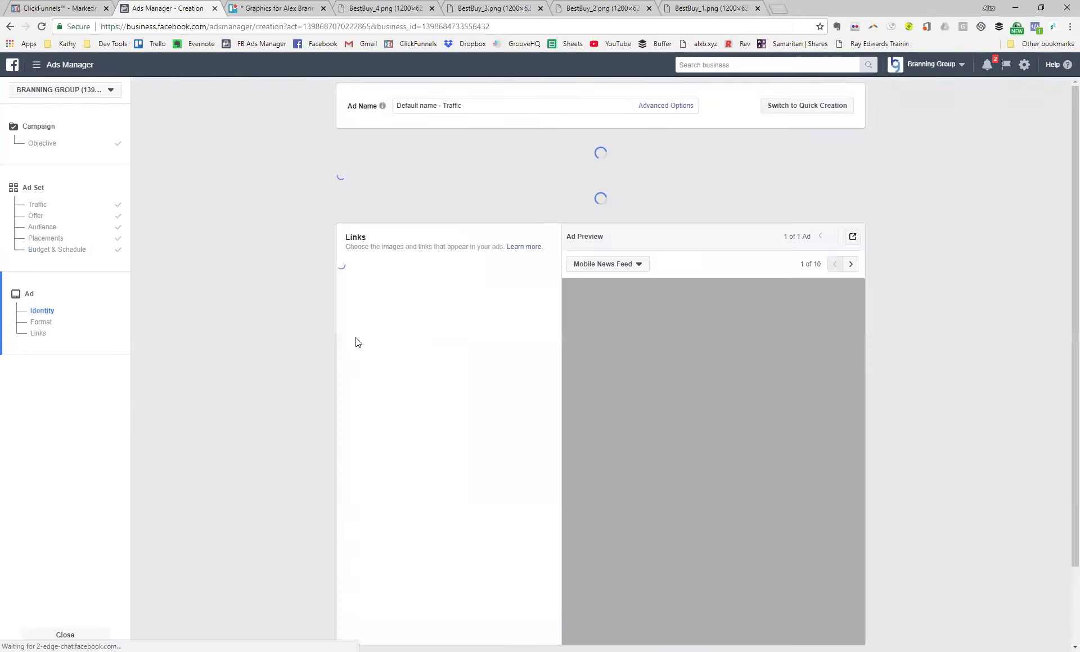
Name the ad "Best Buy" and choose the Single Image format
{"action": "triple_click", "coordinate": [479, 106]}
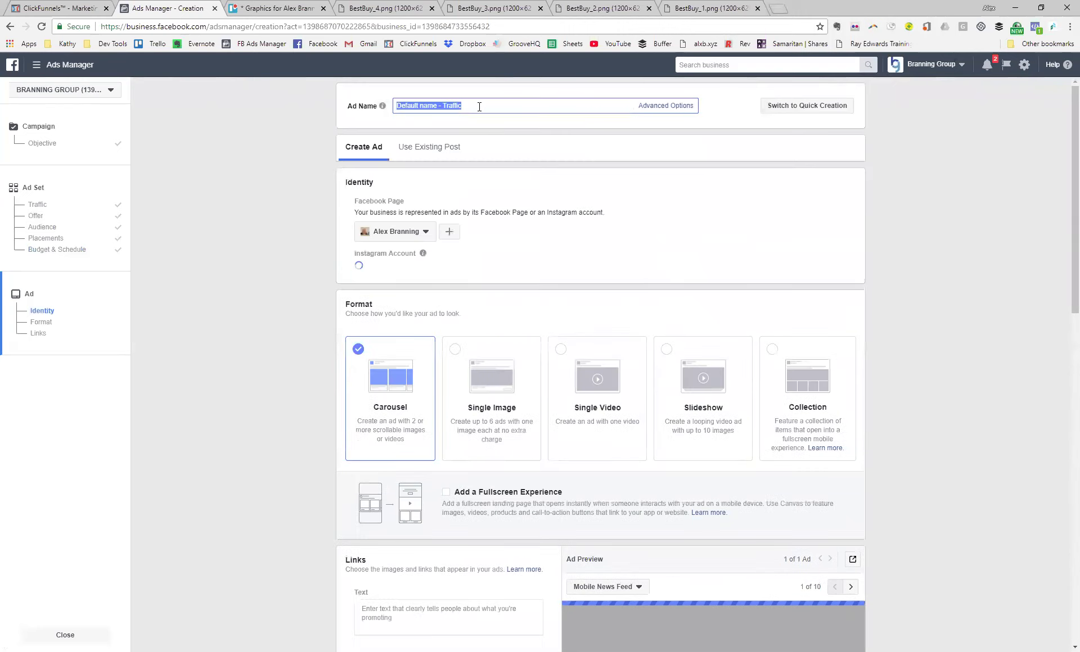
{"action": "type", "text": "Best Buy"}
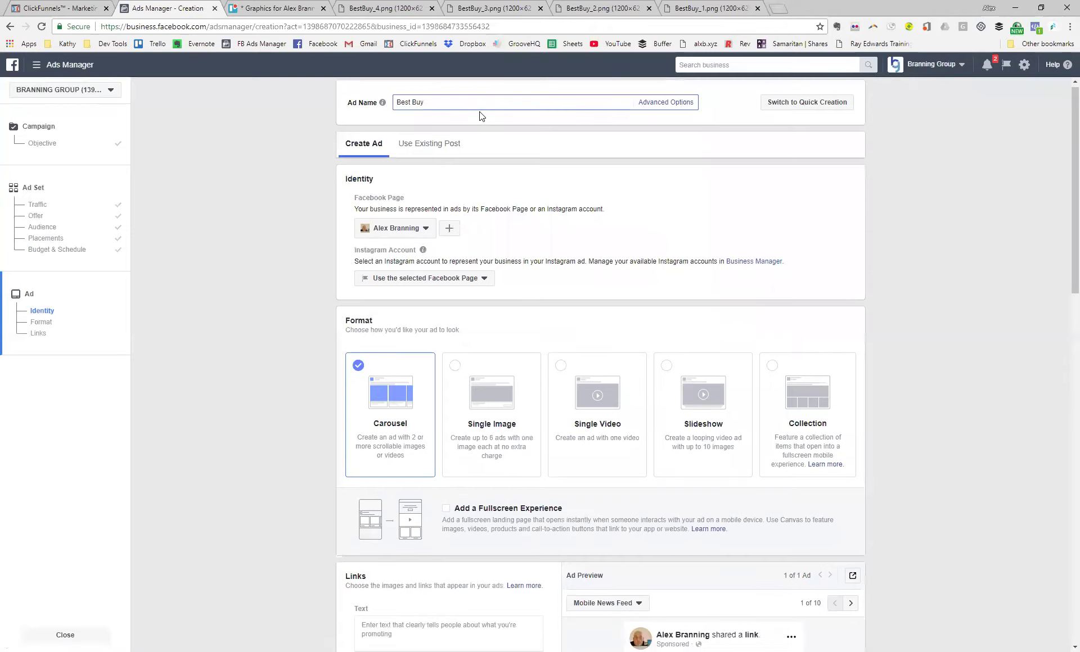
{"action": "scroll", "coordinate": [482, 118], "scroll_direction": "down", "scroll_amount": 3}
{"action": "scroll", "coordinate": [517, 264], "scroll_direction": "up", "scroll_amount": 1}
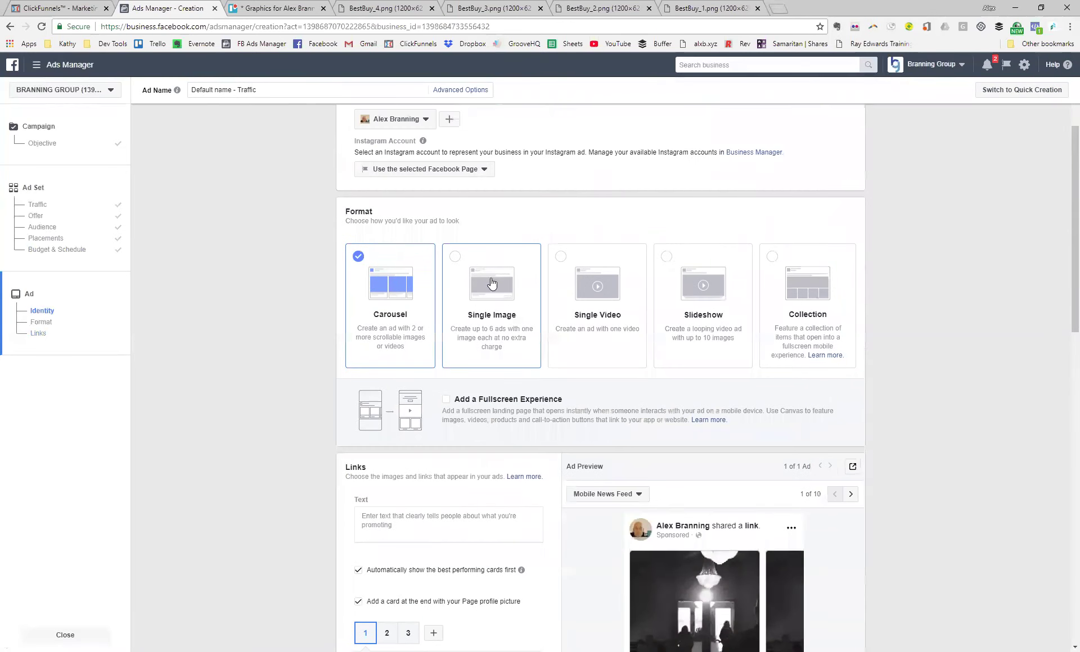
{"action": "left_click", "coordinate": [483, 271]}
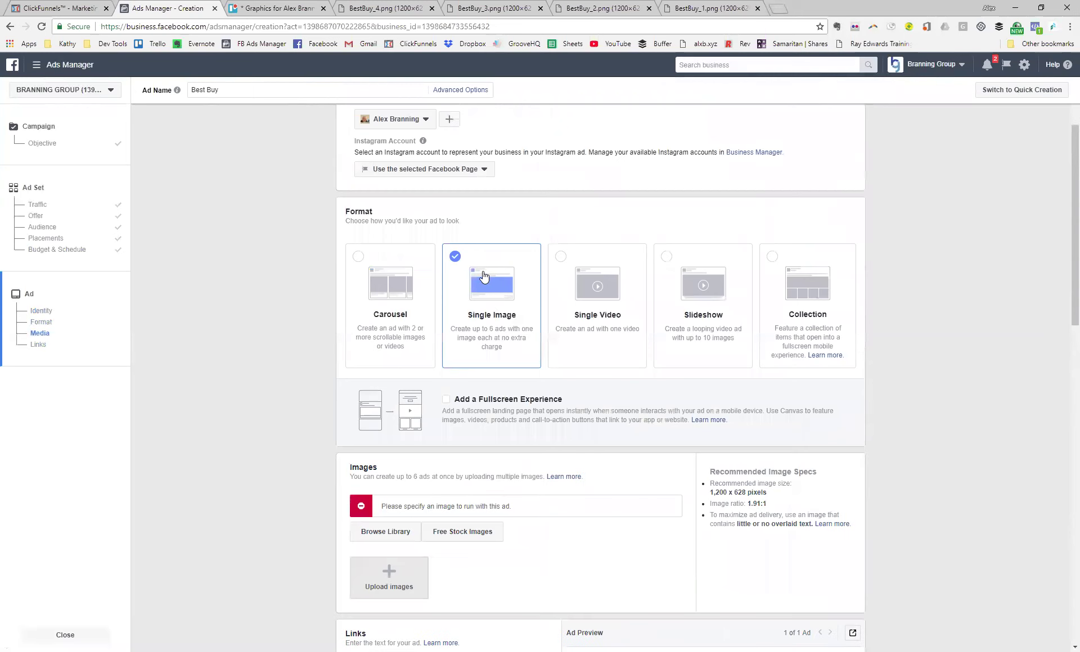
{"action": "scroll", "coordinate": [484, 276], "scroll_direction": "down", "scroll_amount": 4}
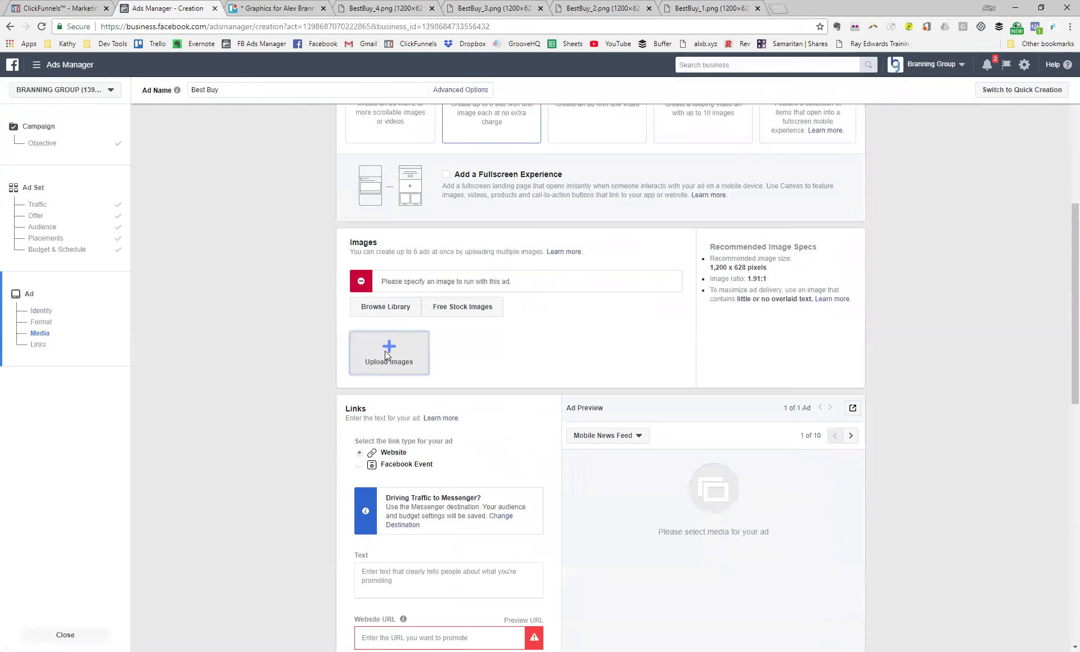
Save the BestBuy_4 and BestBuy_3 images to the Desktop under their existing file names
{"action": "left_click", "coordinate": [375, 7]}
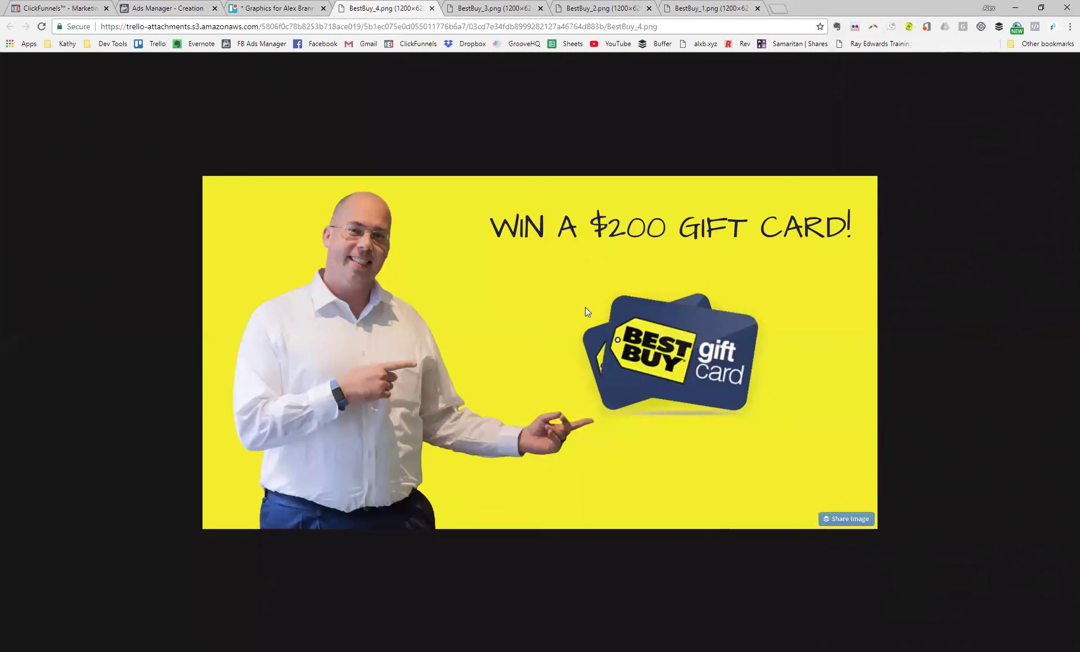
{"action": "right_click", "coordinate": [562, 298]}
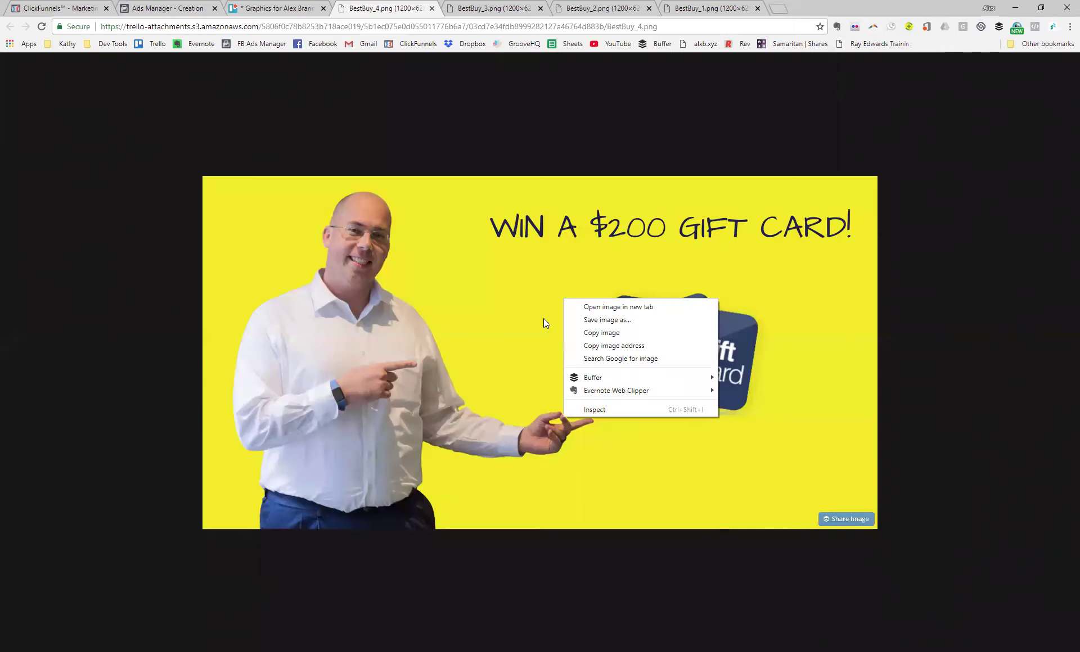
{"action": "left_click", "coordinate": [604, 317]}
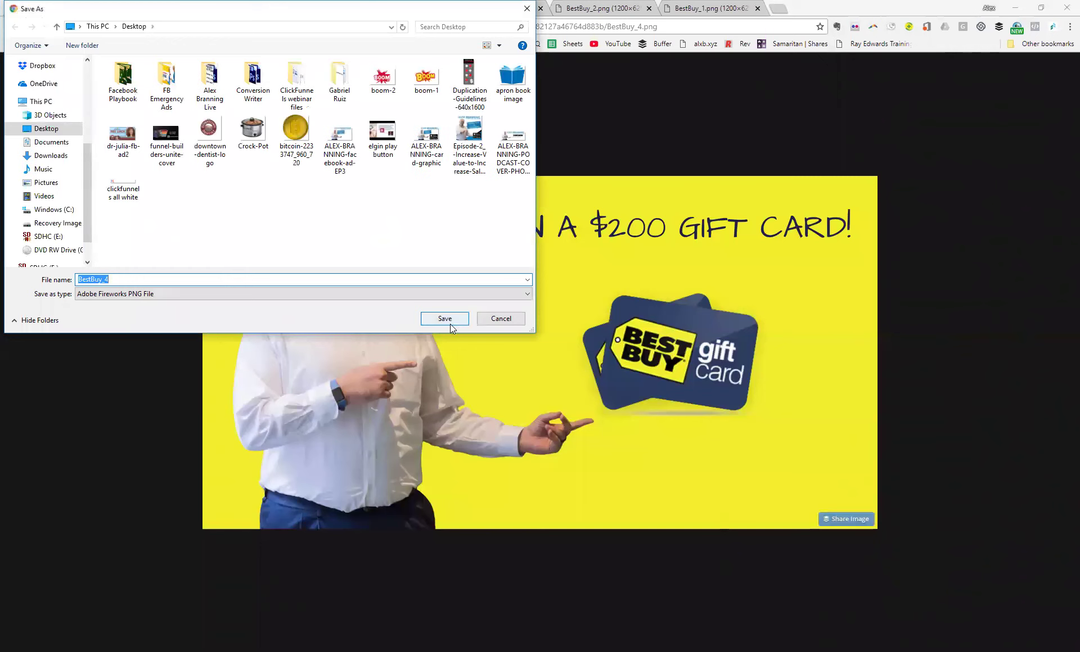
{"action": "left_click", "coordinate": [450, 324]}
{"action": "key", "text": "ctrl+Tab"}
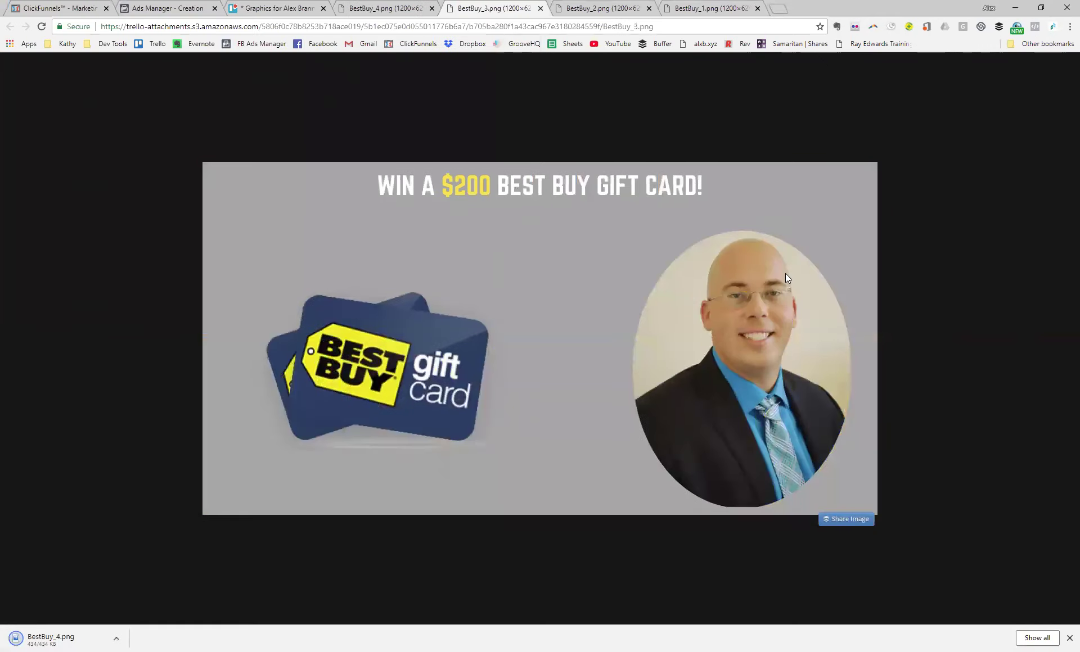
{"action": "right_click", "coordinate": [556, 274]}
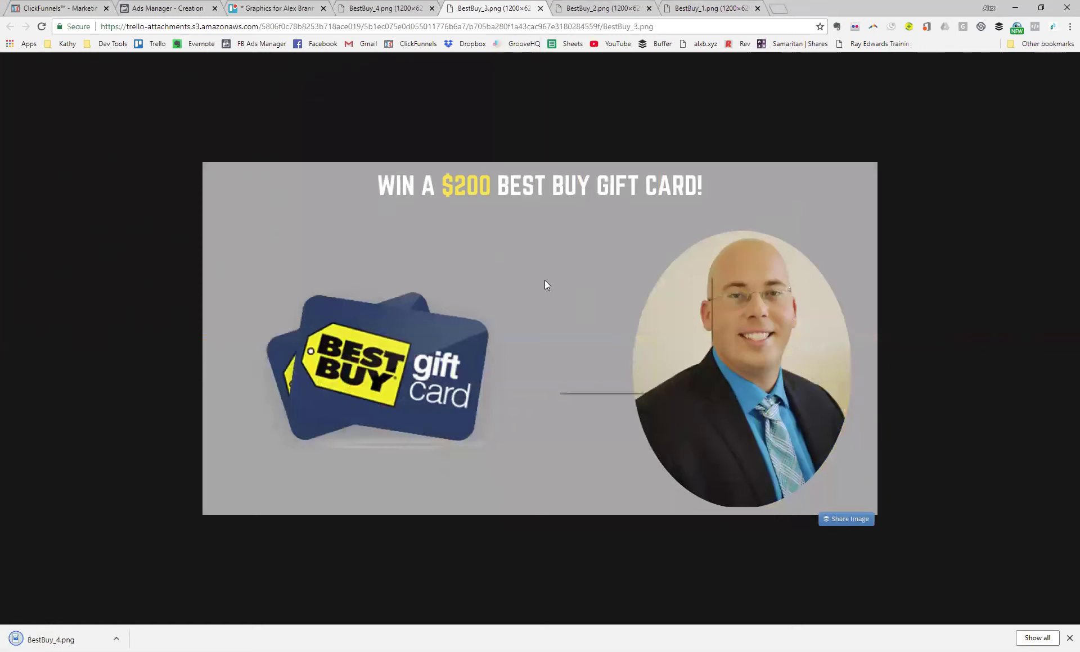
{"action": "left_click", "coordinate": [581, 296]}
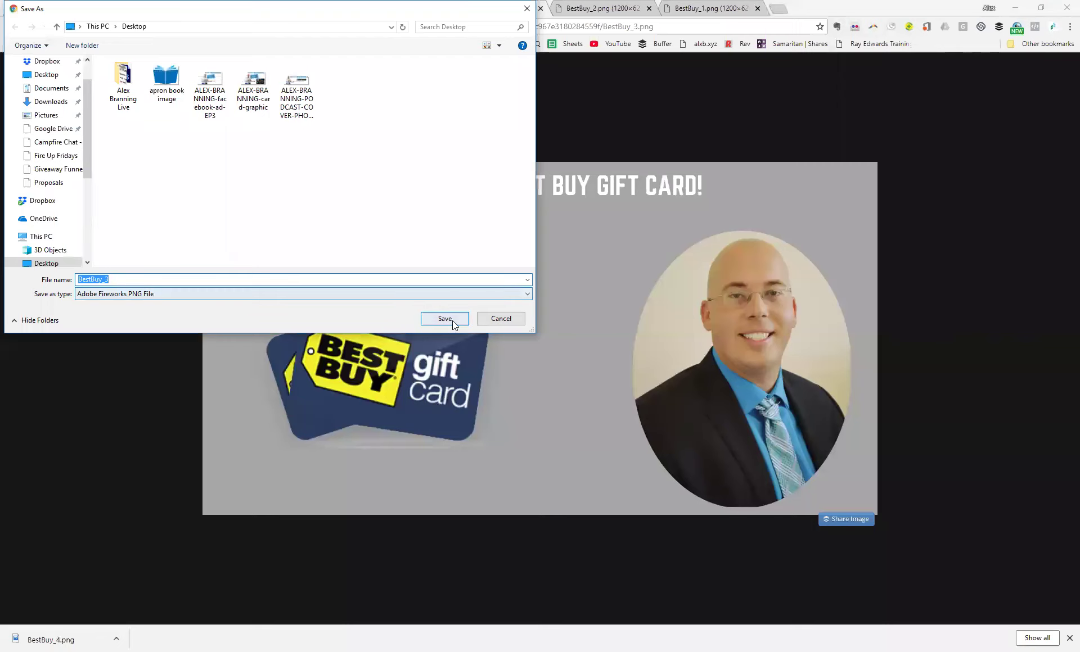
{"action": "key", "text": "Return"}
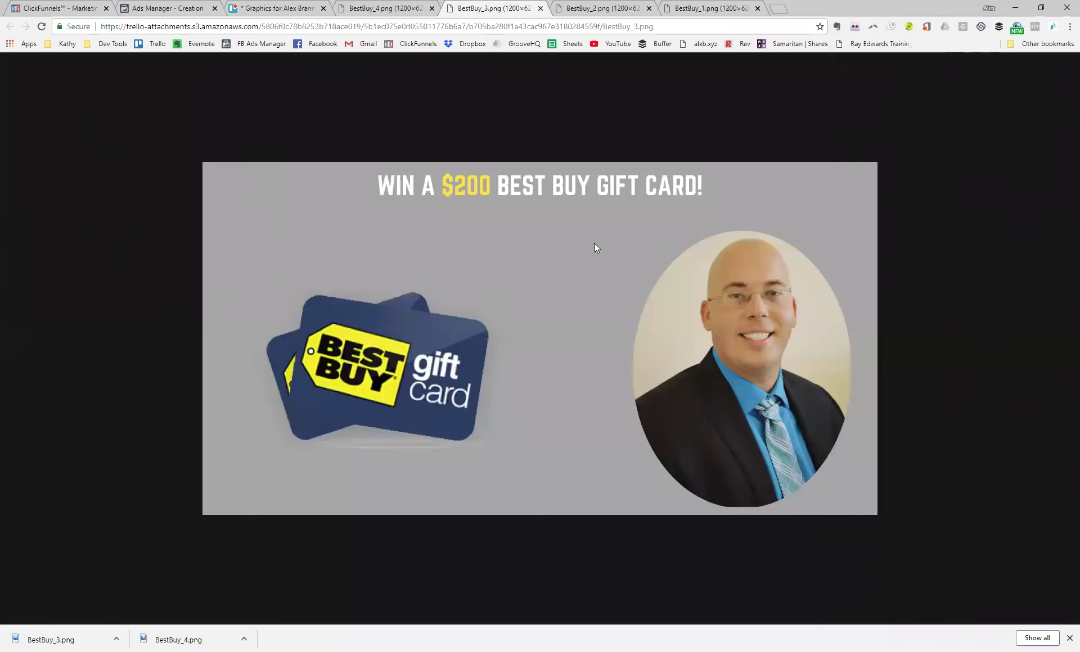
Save the BestBuy_2 and BestBuy_1 images to the Desktop under their existing file names
{"action": "key", "text": "ctrl+Tab"}
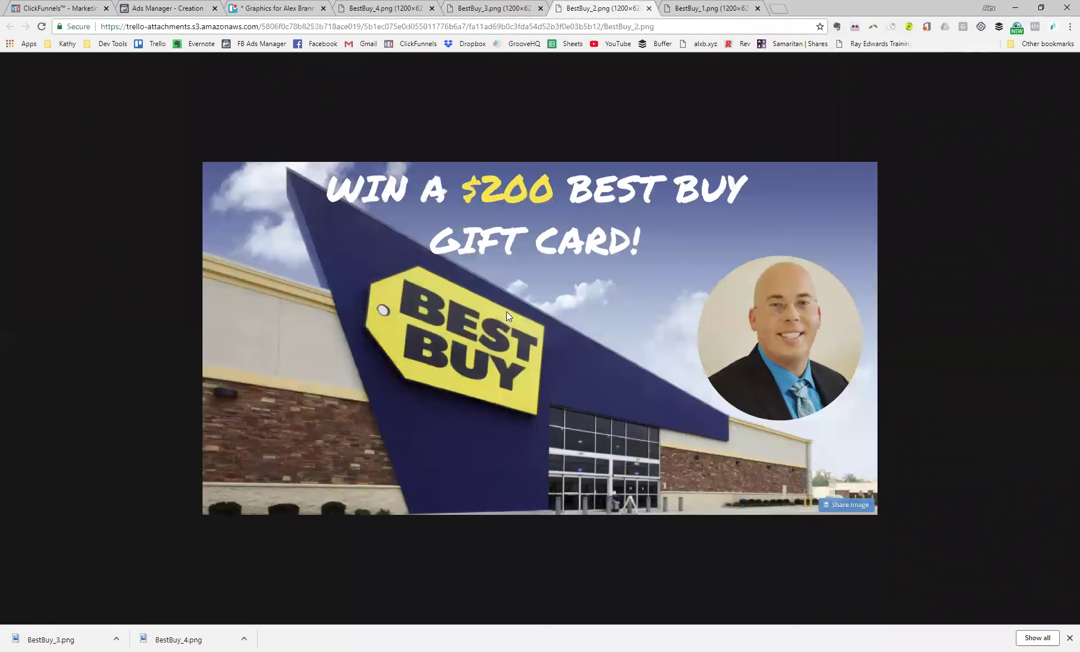
{"action": "right_click", "coordinate": [630, 294]}
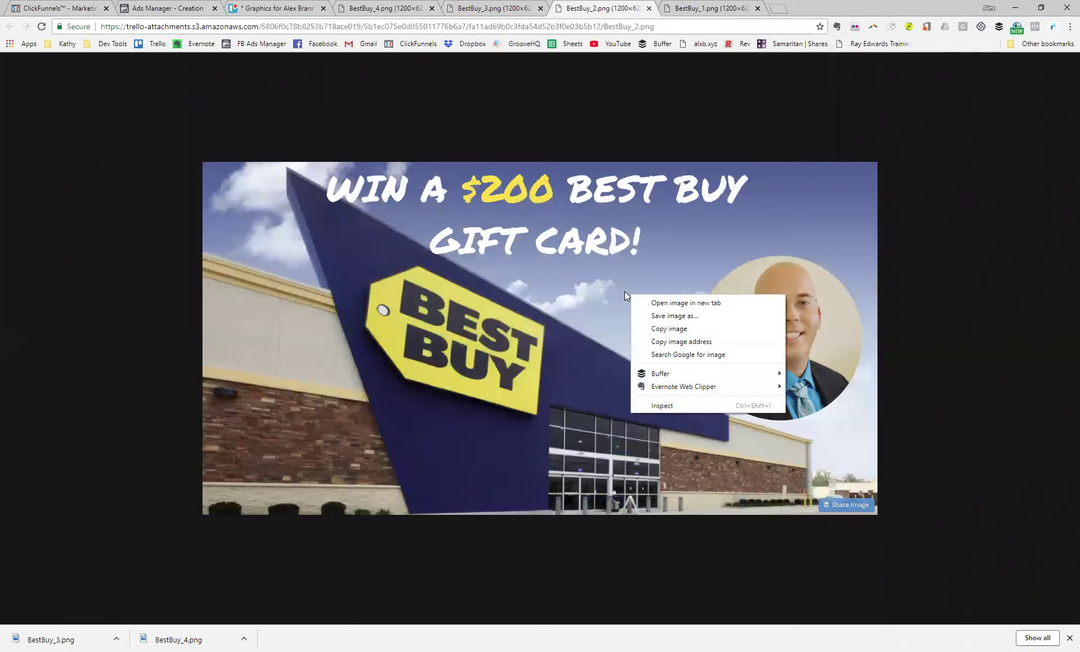
{"action": "left_click", "coordinate": [667, 316]}
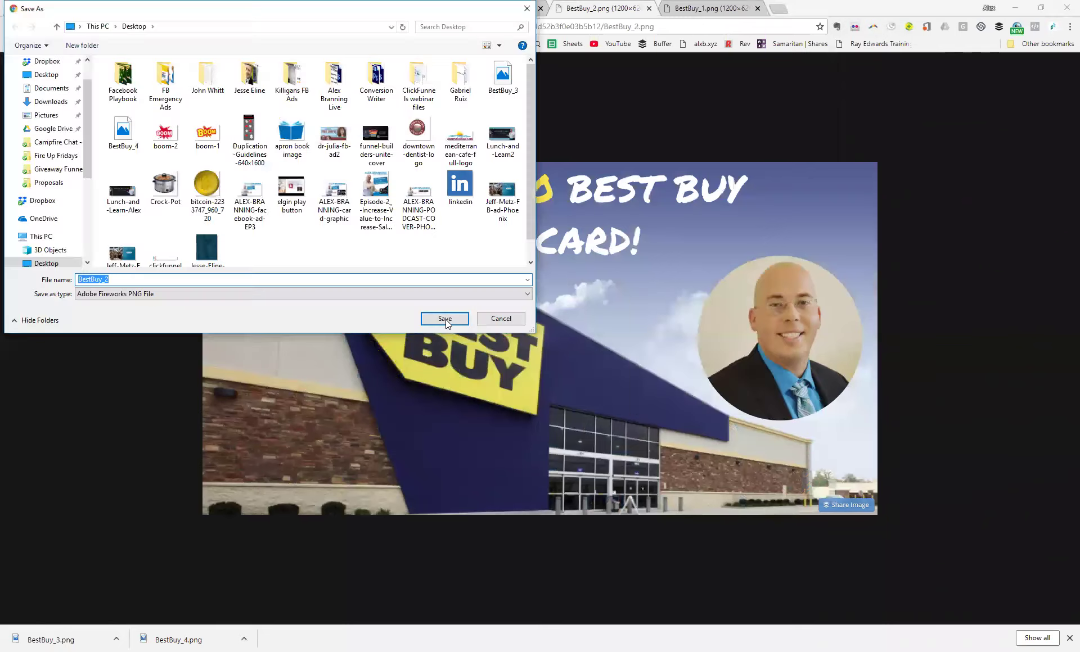
{"action": "left_click", "coordinate": [446, 318]}
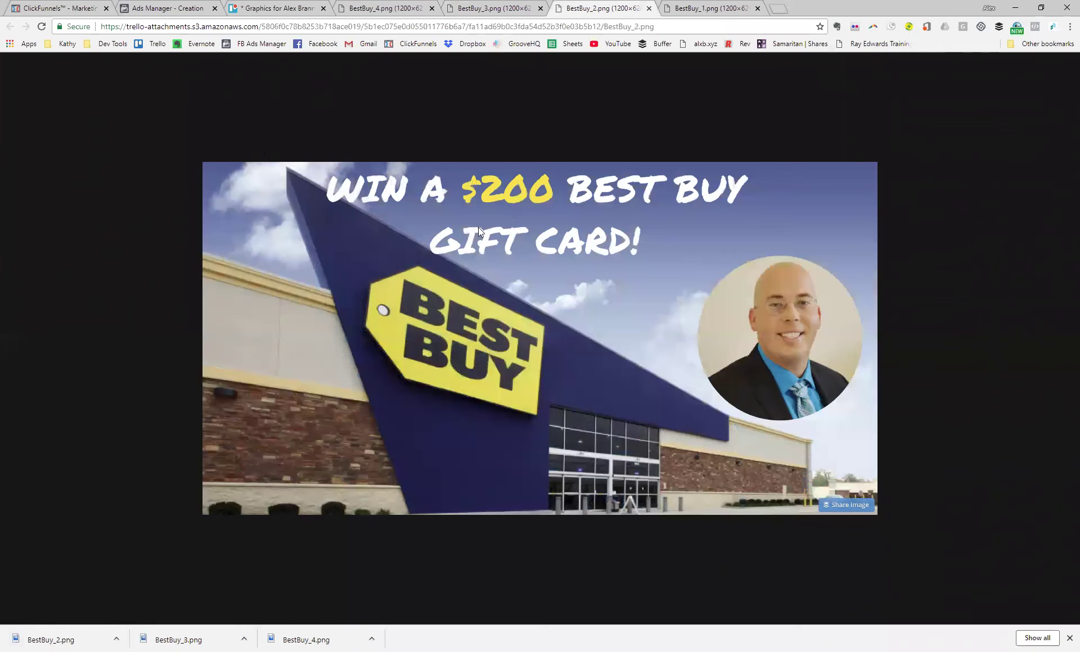
{"action": "left_click", "coordinate": [701, 5]}
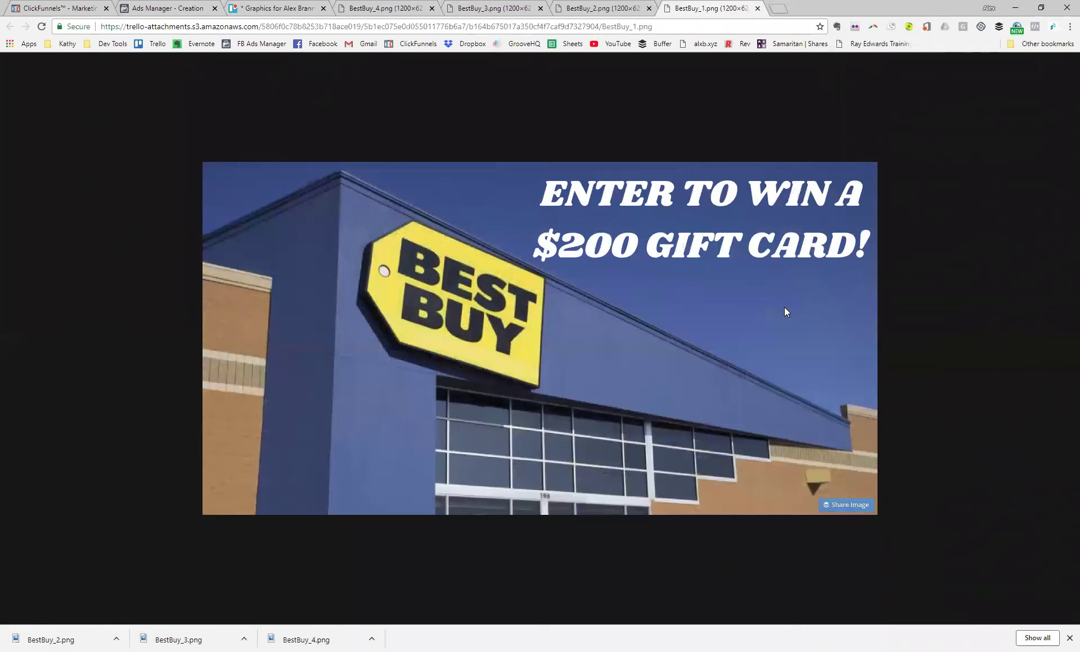
{"action": "right_click", "coordinate": [718, 300]}
{"action": "left_click", "coordinate": [748, 324]}
{"action": "left_click", "coordinate": [441, 315]}
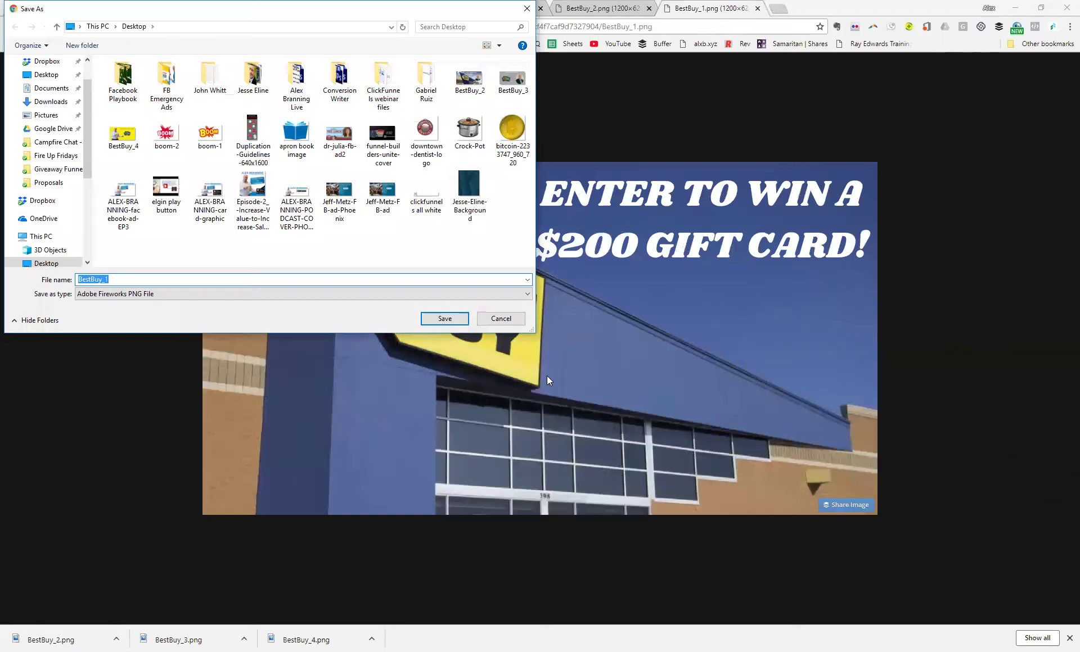
Compare the four Best Buy gift card graphics and their wording
{"action": "left_click", "coordinate": [607, 7]}
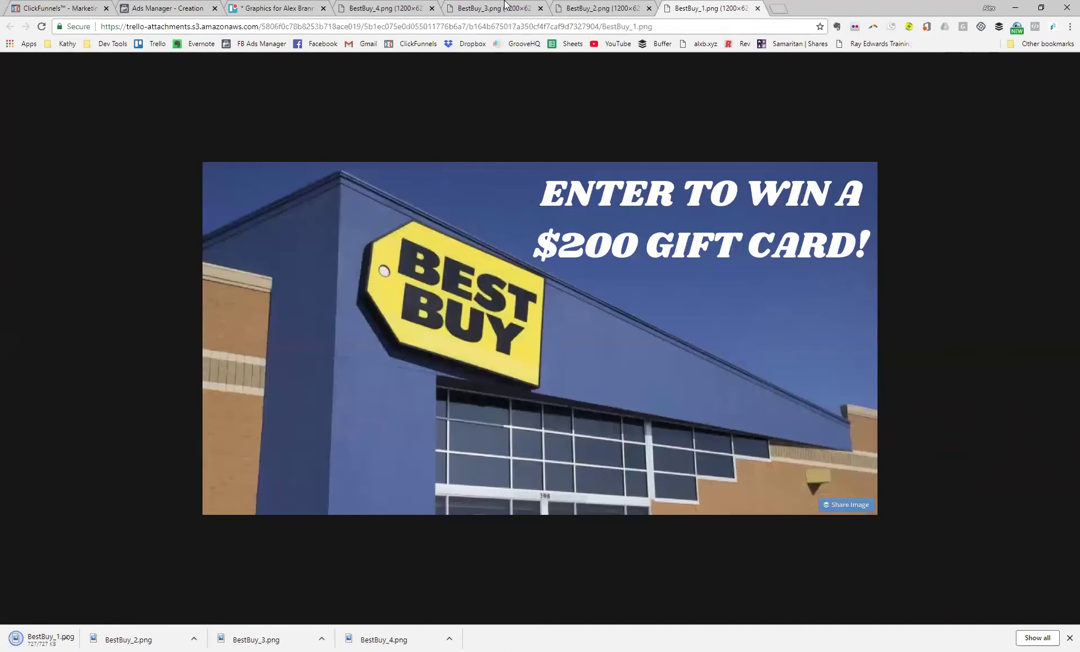
{"action": "key", "text": "ctrl+shift+Tab"}
{"action": "left_click", "coordinate": [424, 8]}
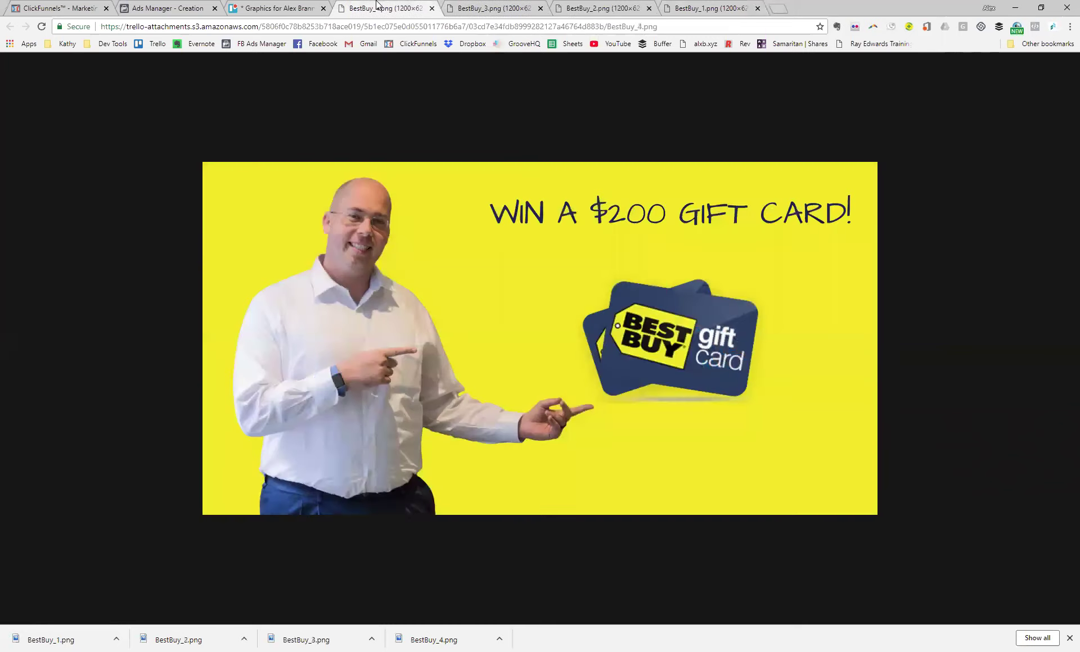
{"action": "left_click", "coordinate": [490, 8]}
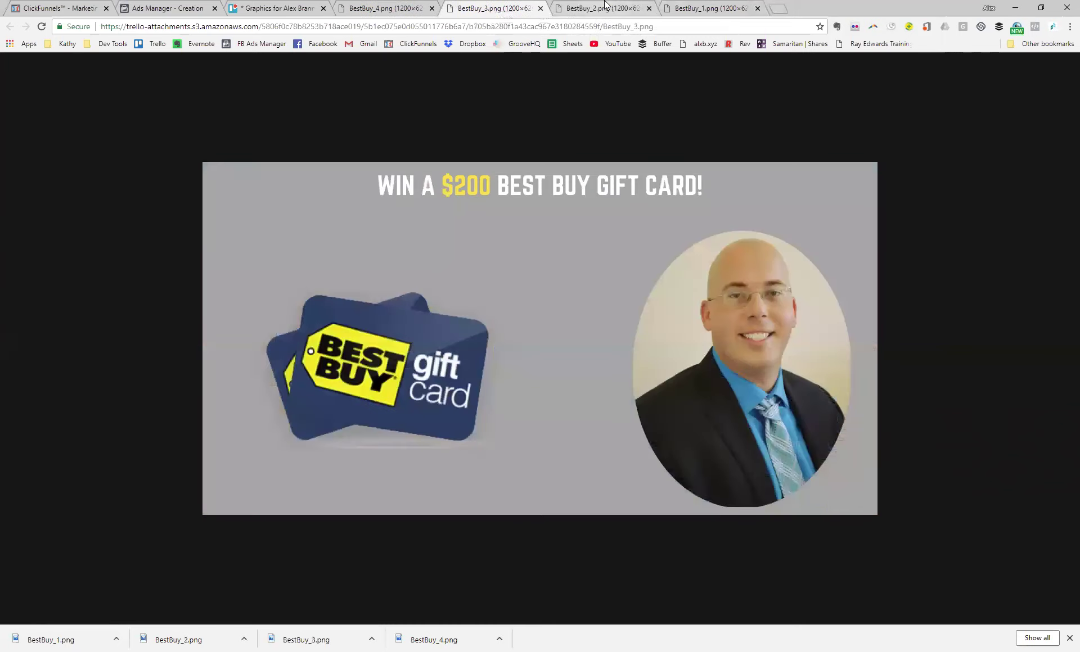
{"action": "left_click", "coordinate": [369, 8]}
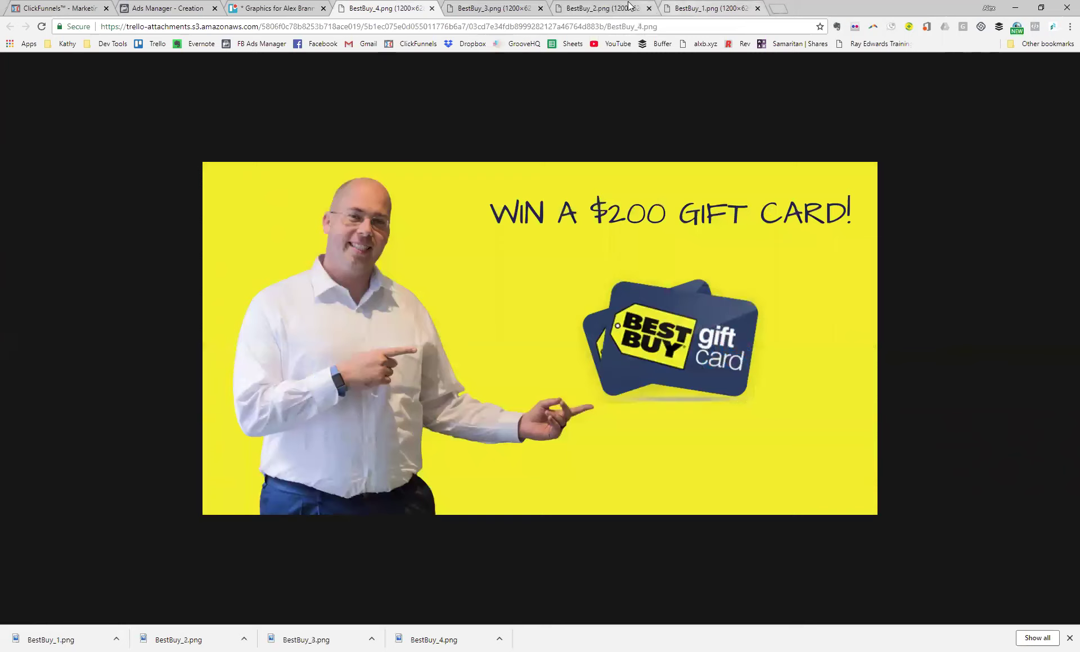
{"action": "left_click", "coordinate": [694, 7]}
{"action": "left_click", "coordinate": [624, 7]}
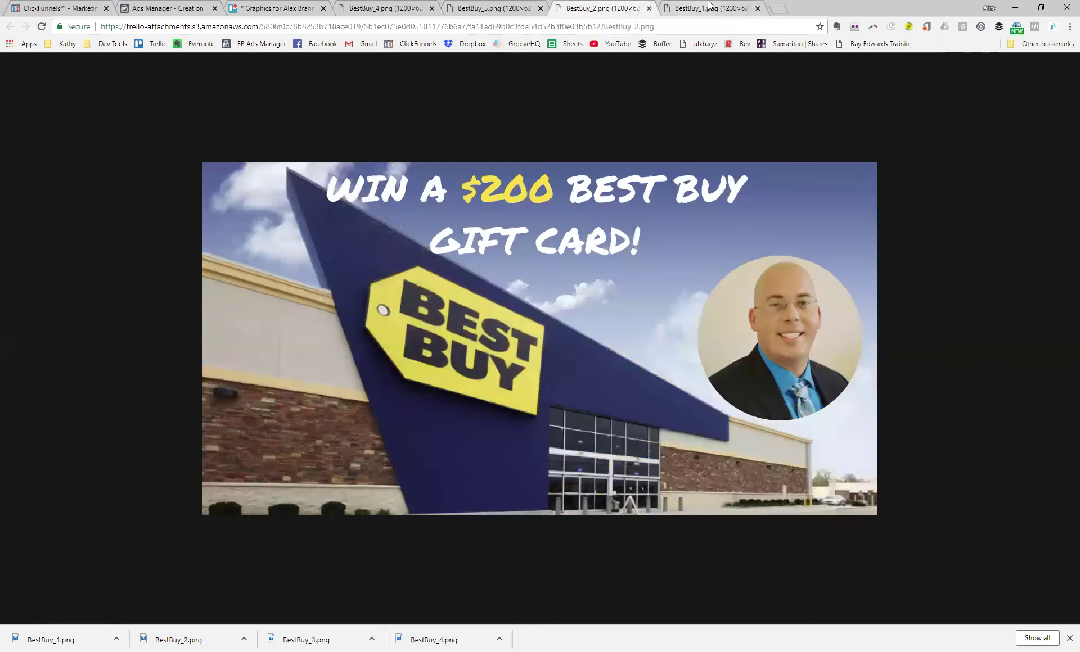
{"action": "key", "text": "ctrl+Tab"}
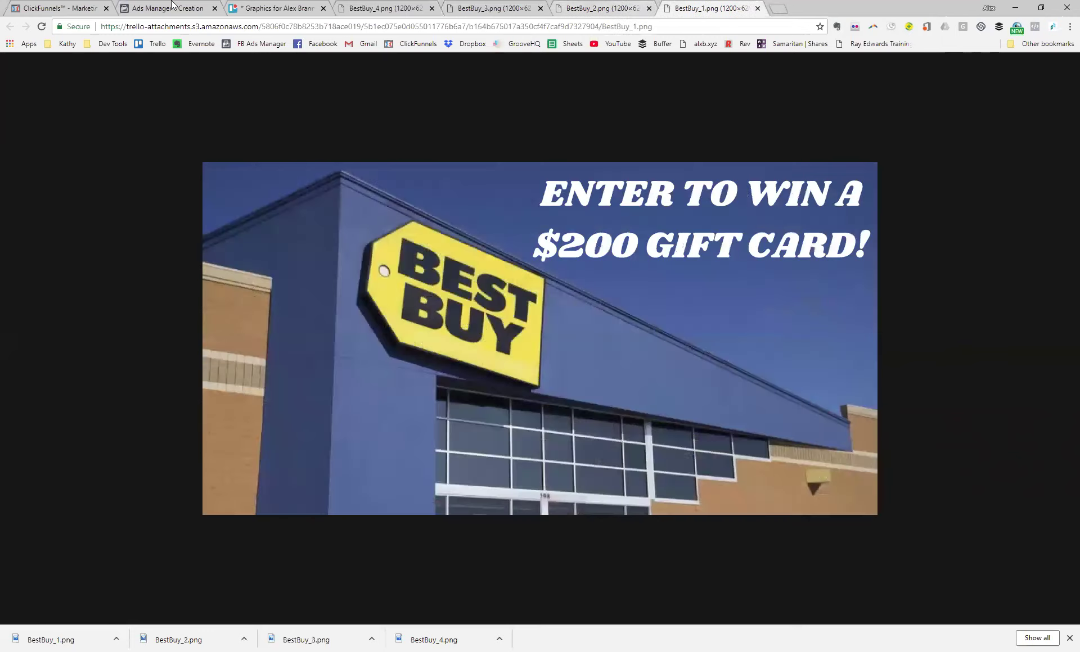
{"action": "key", "text": "ctrl+shift+Tab"}
Upload BestBuy_1 through BestBuy_4 from the Desktop as the ad's images and check the added thumbnails
{"action": "left_click", "coordinate": [173, 5]}
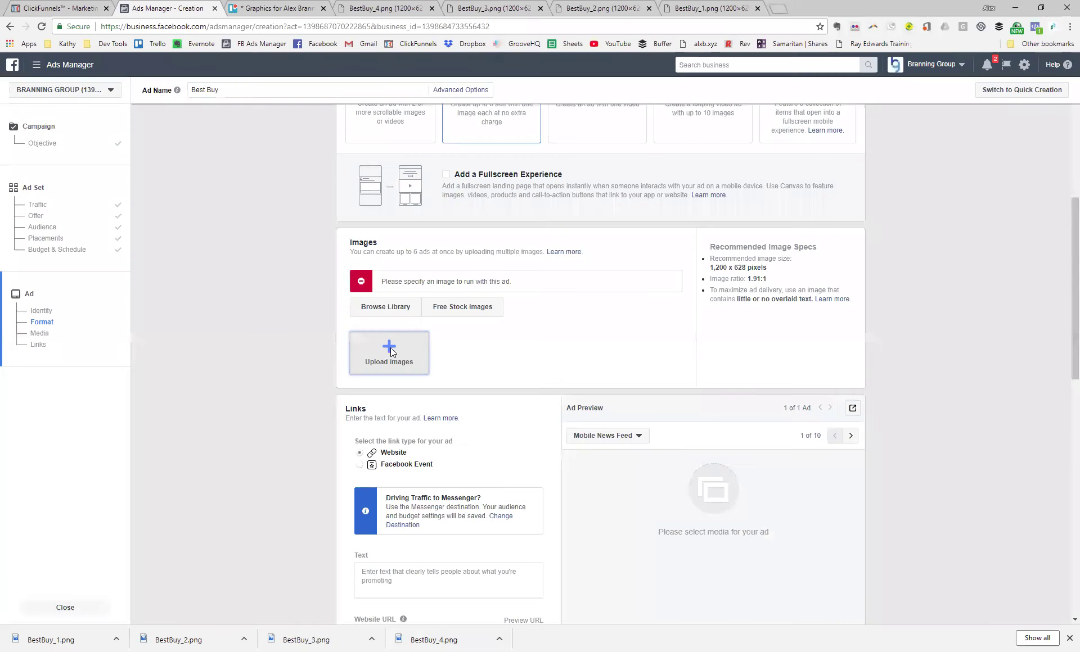
{"action": "left_click", "coordinate": [399, 358]}
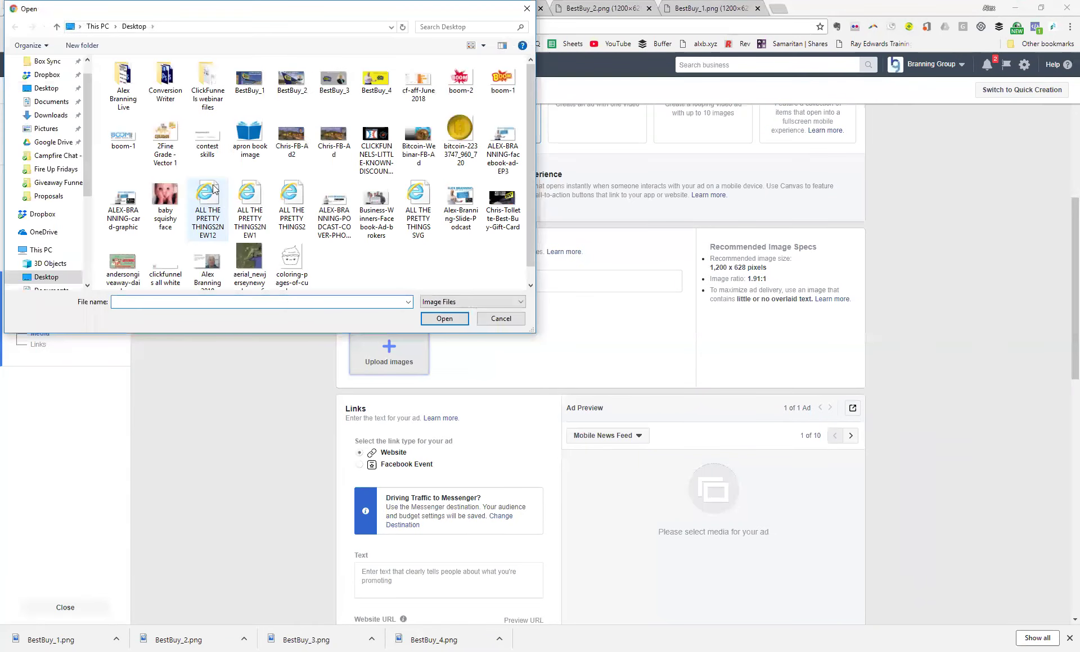
{"action": "left_click_drag", "start_coordinate": [249, 108], "coordinate": [395, 99]}
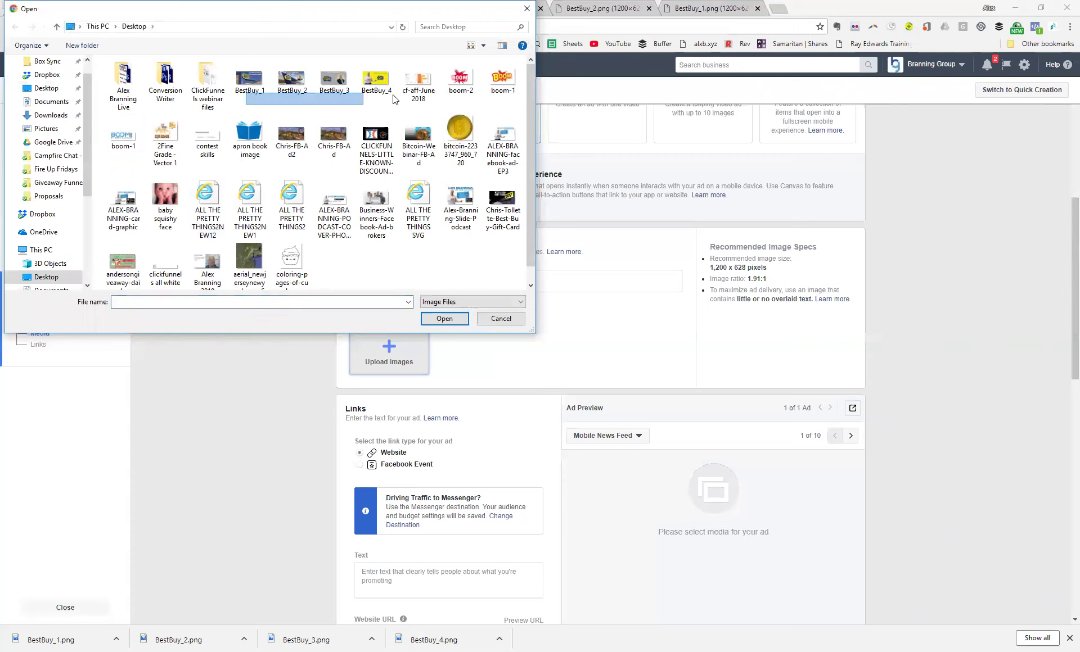
{"action": "left_click", "coordinate": [444, 318]}
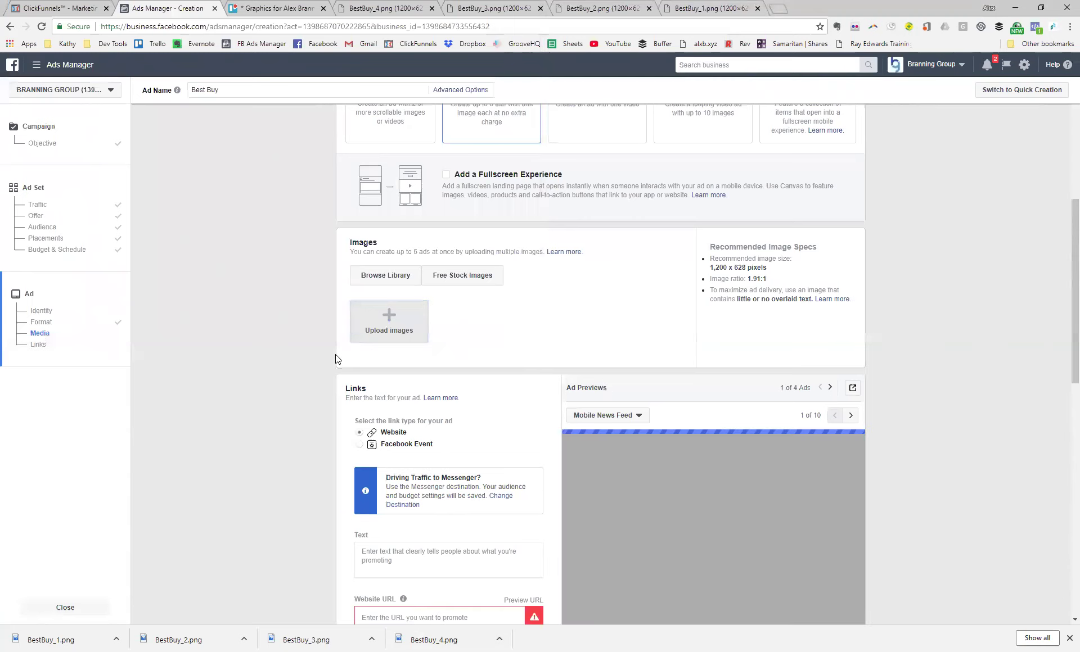
{"action": "scroll", "coordinate": [336, 358], "scroll_direction": "down", "scroll_amount": 1}
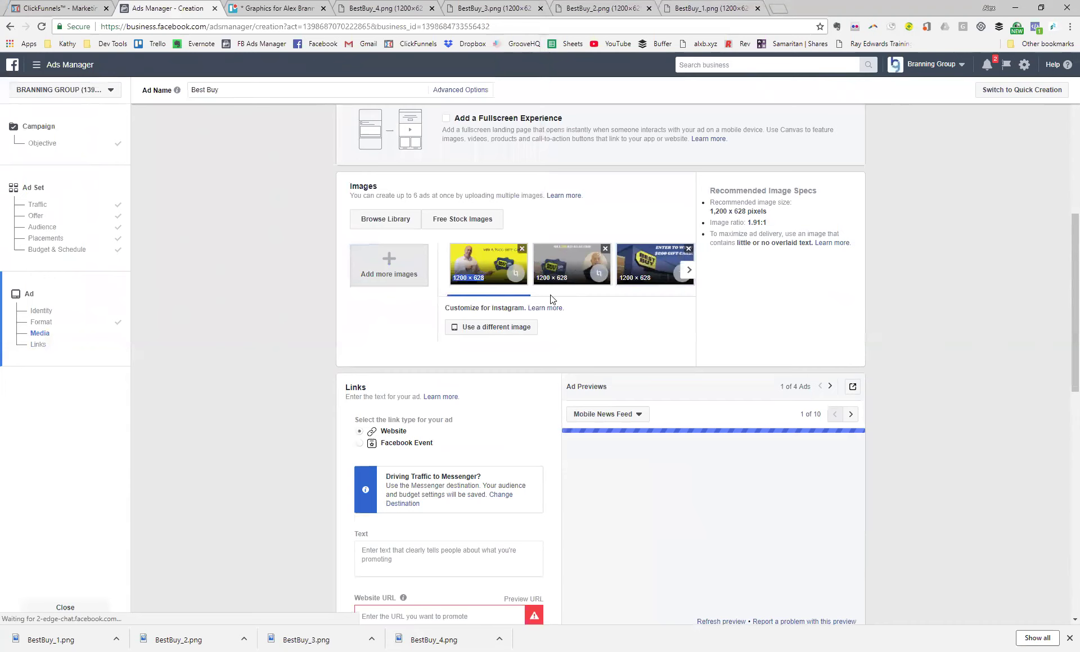
{"action": "left_click_drag", "start_coordinate": [557, 297], "coordinate": [509, 304]}
{"action": "left_click", "coordinate": [514, 298]}
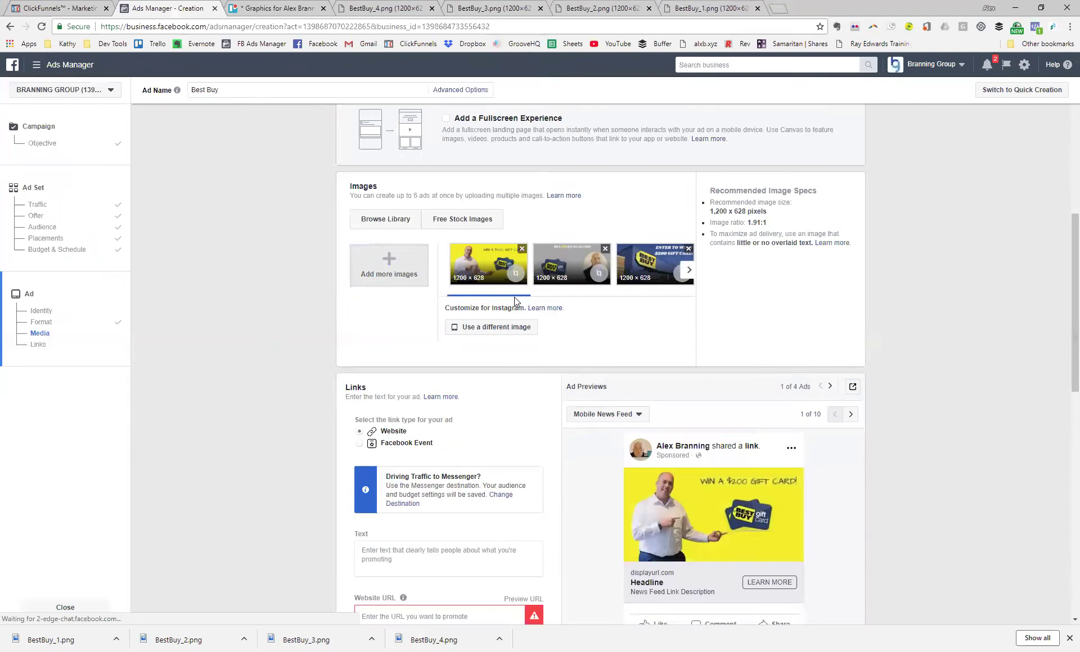
{"action": "left_click", "coordinate": [688, 274]}
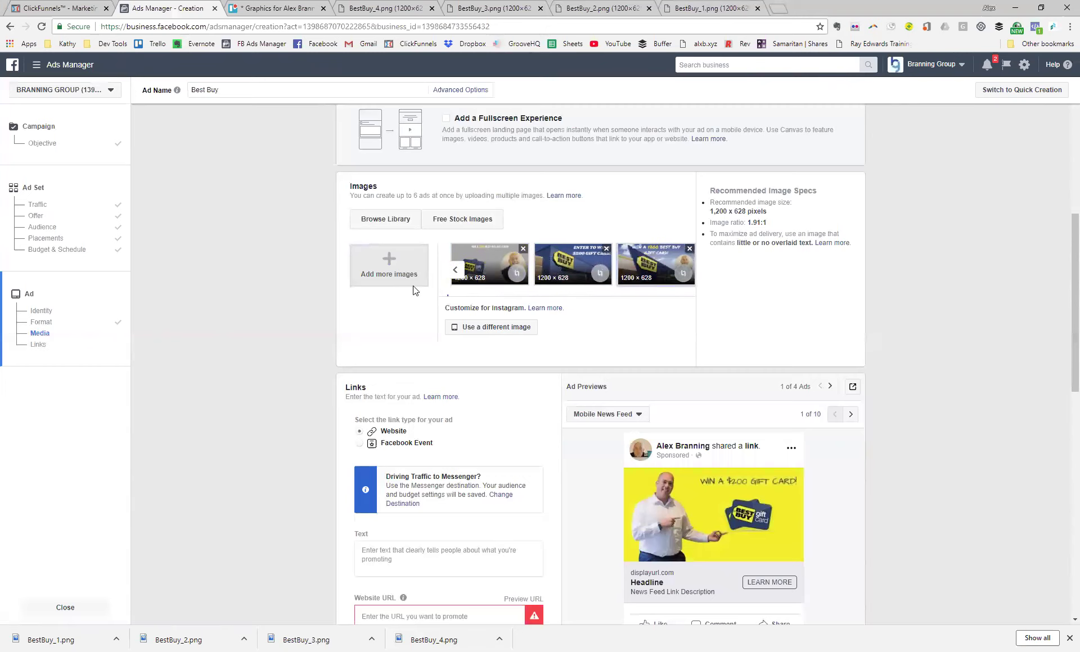
{"action": "left_click", "coordinate": [455, 270]}
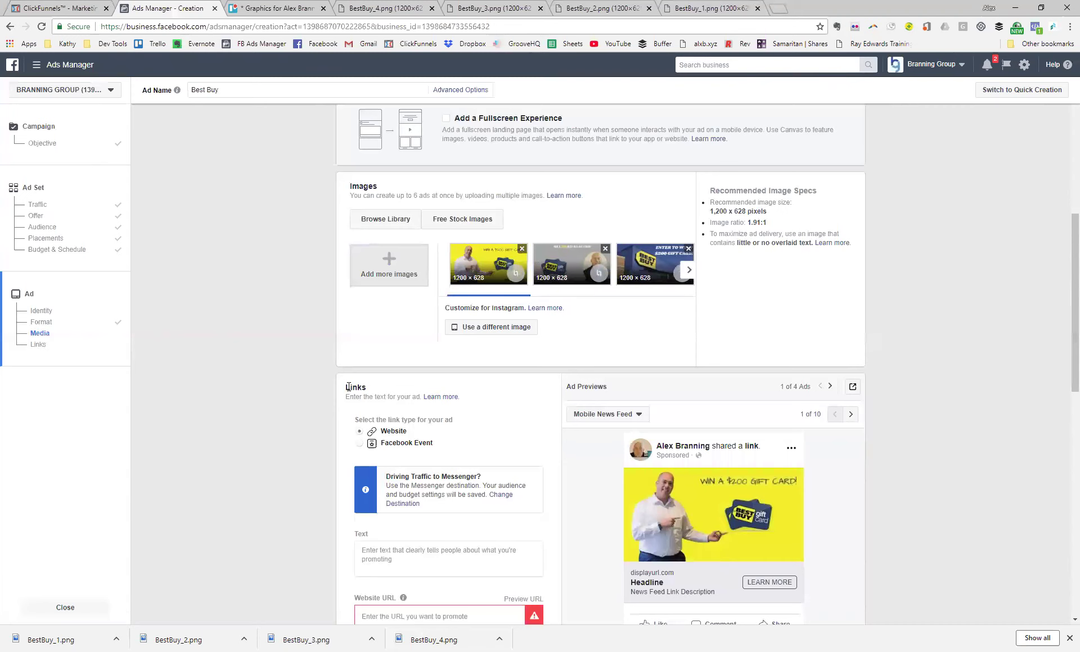
{"action": "scroll", "coordinate": [348, 386], "scroll_direction": "down", "scroll_amount": 3}
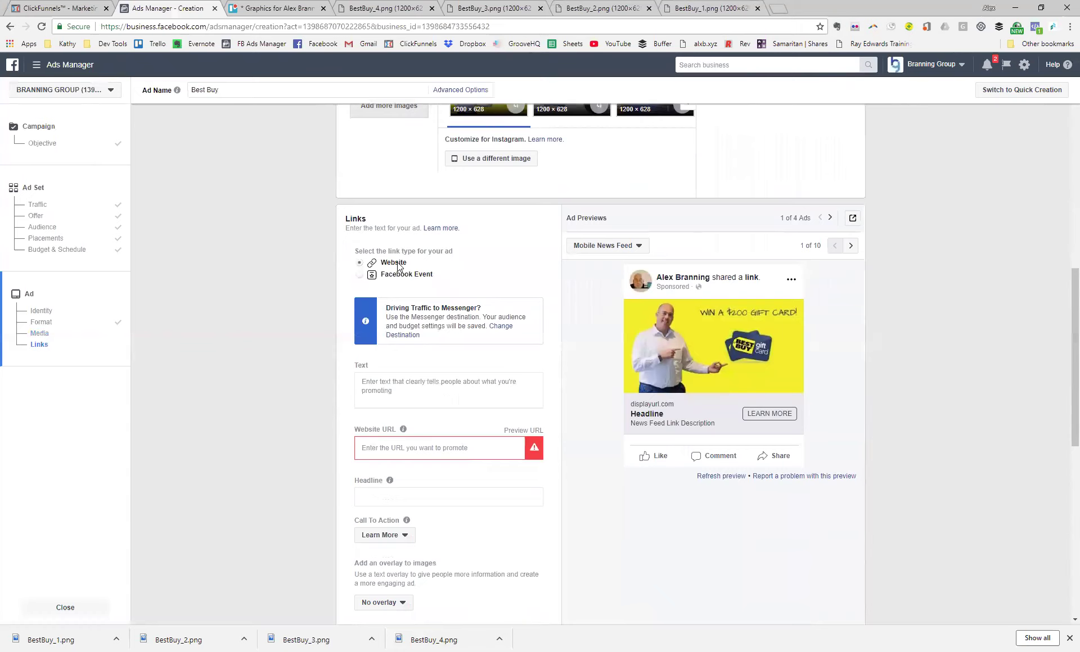
{"action": "left_click", "coordinate": [412, 450]}
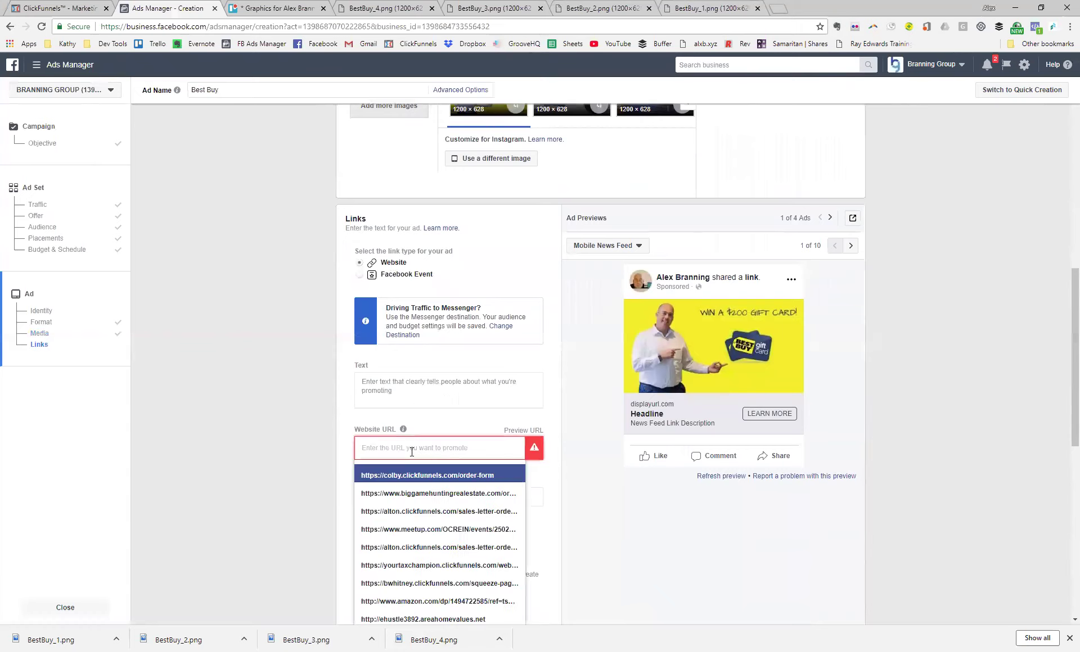
{"action": "key", "text": "Return"}
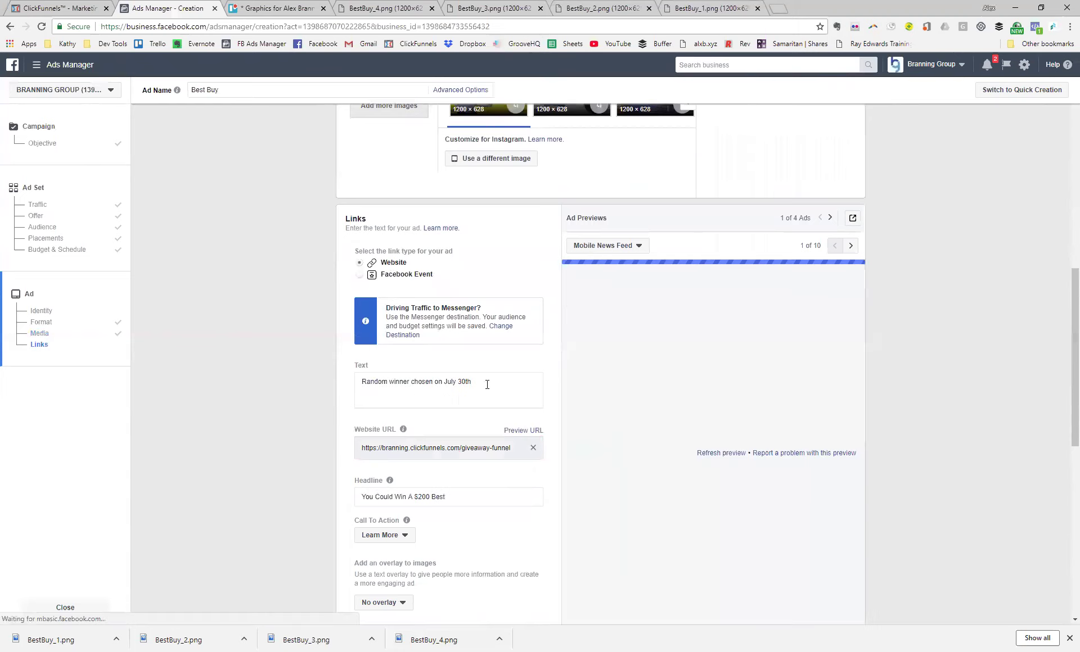
Replace the ad text with the giveaway copy from "I am giving away a $200 Best Buy Gift Card" to "Best of luck to all of the entries!"
{"action": "left_click", "coordinate": [487, 384]}
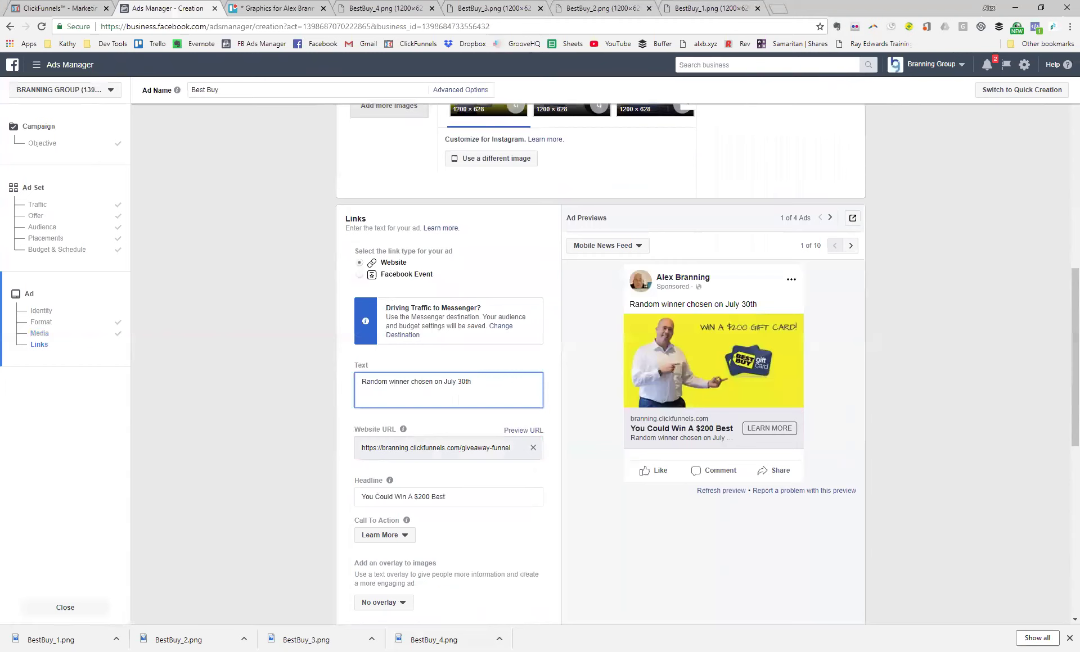
{"action": "key", "text": "alt+Tab"}
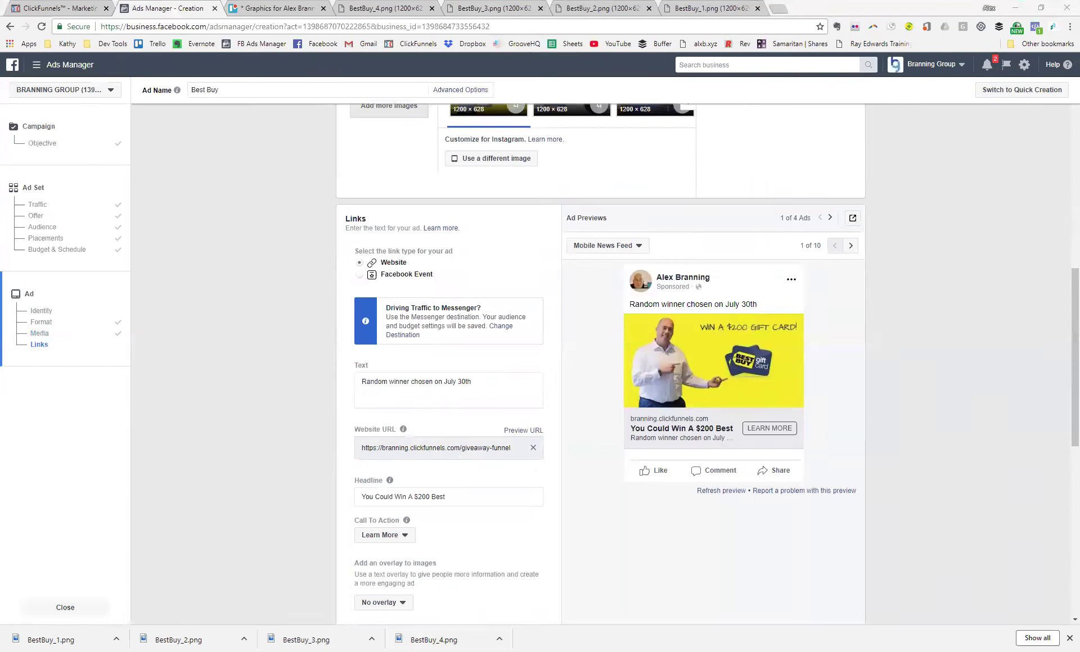
{"action": "left_click", "coordinate": [486, 386]}
{"action": "key", "text": "ctrl+a"}
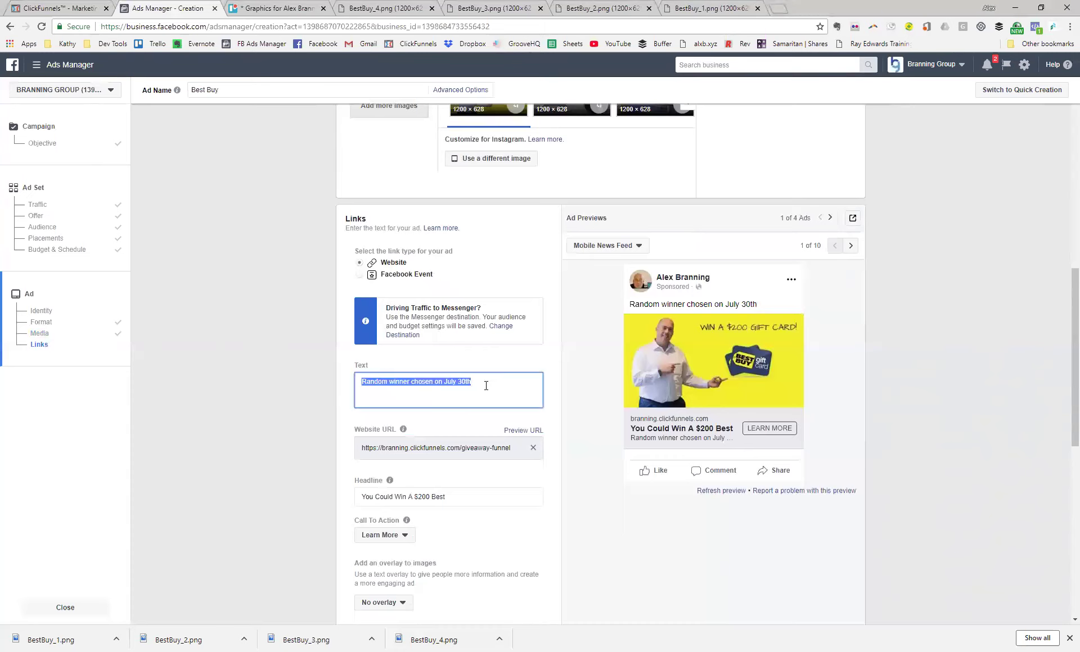
{"action": "type", "text": "I am giving away a $200 Best Buy Gift Card to one lucky person! That's right, TWO HUNDRED DOLLARS to Best Buy!  ✅All you have to do is enter in your name, email, and phone number so I can contact you if you are the lucky winner. The winner will be selected at random on July 30.  Best of luck to all of the entries!"}
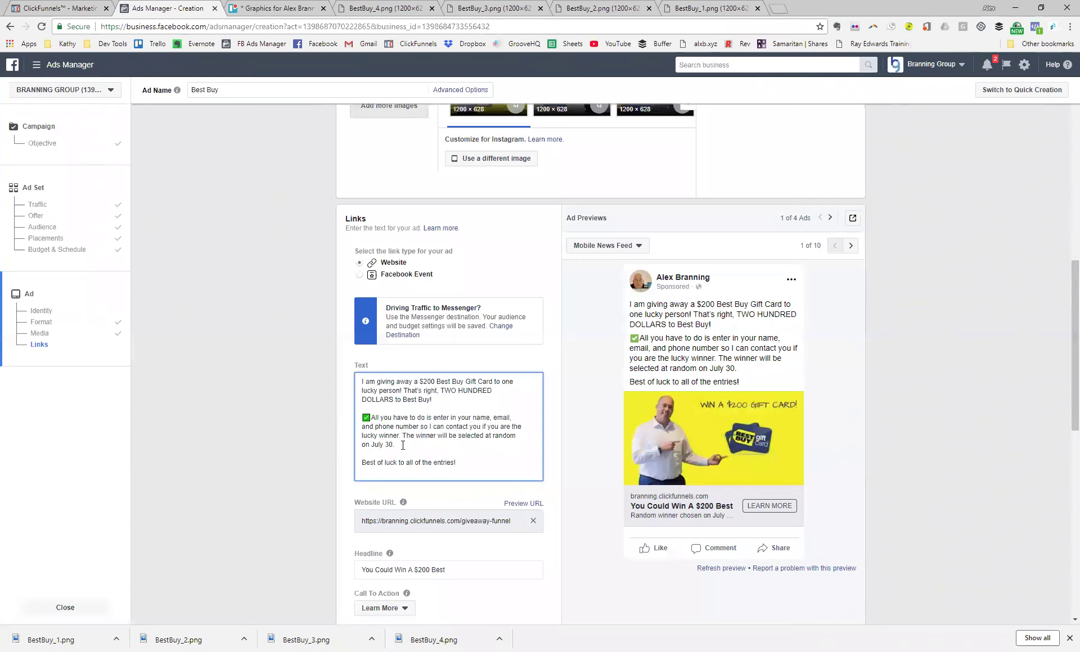
{"action": "key", "text": "BackSpace"}
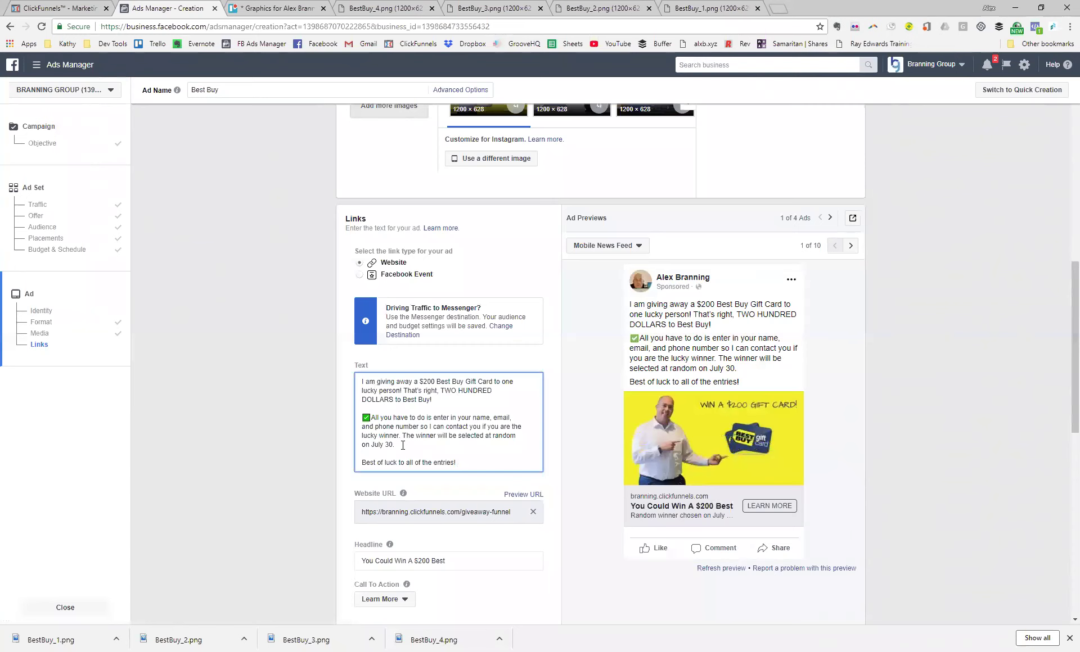
Complete the headline as "You Could Win A $200 Best Buy Gift Card" and set the call to action to Sign Up
{"action": "scroll", "coordinate": [403, 446], "scroll_direction": "down", "scroll_amount": 4}
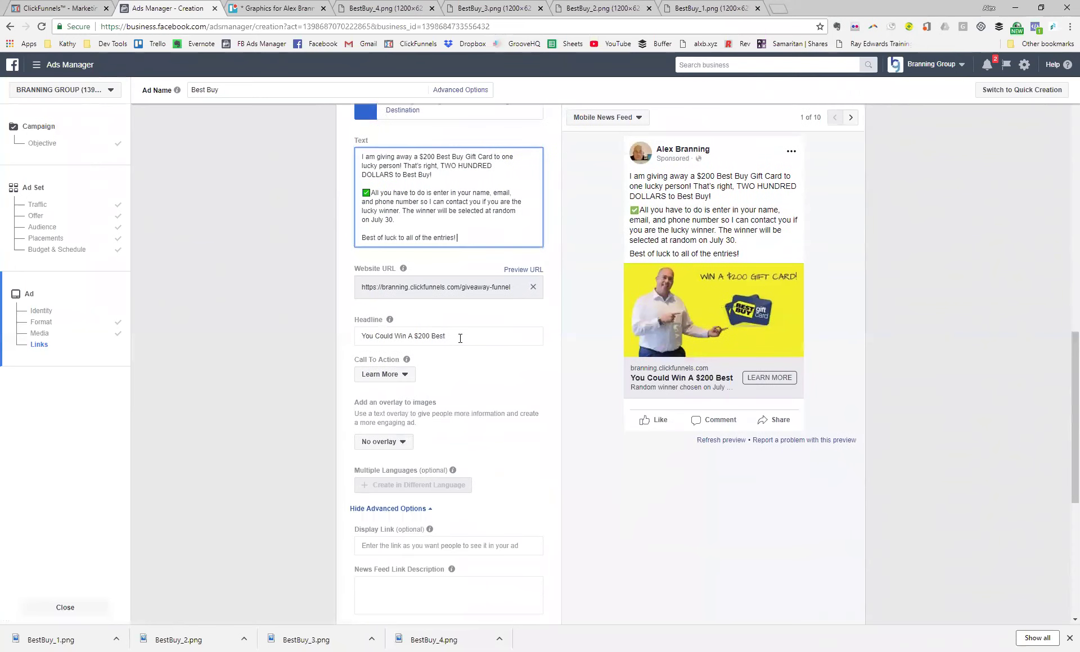
{"action": "left_click", "coordinate": [466, 337]}
{"action": "type", "text": "Buy Gift Card"}
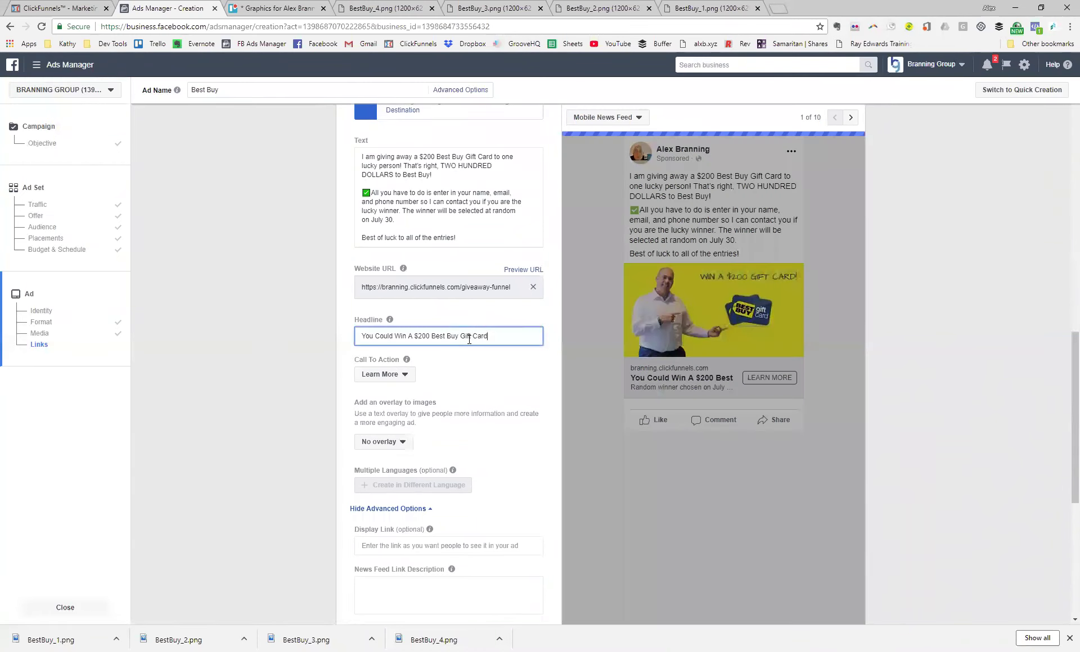
{"action": "left_click", "coordinate": [380, 375]}
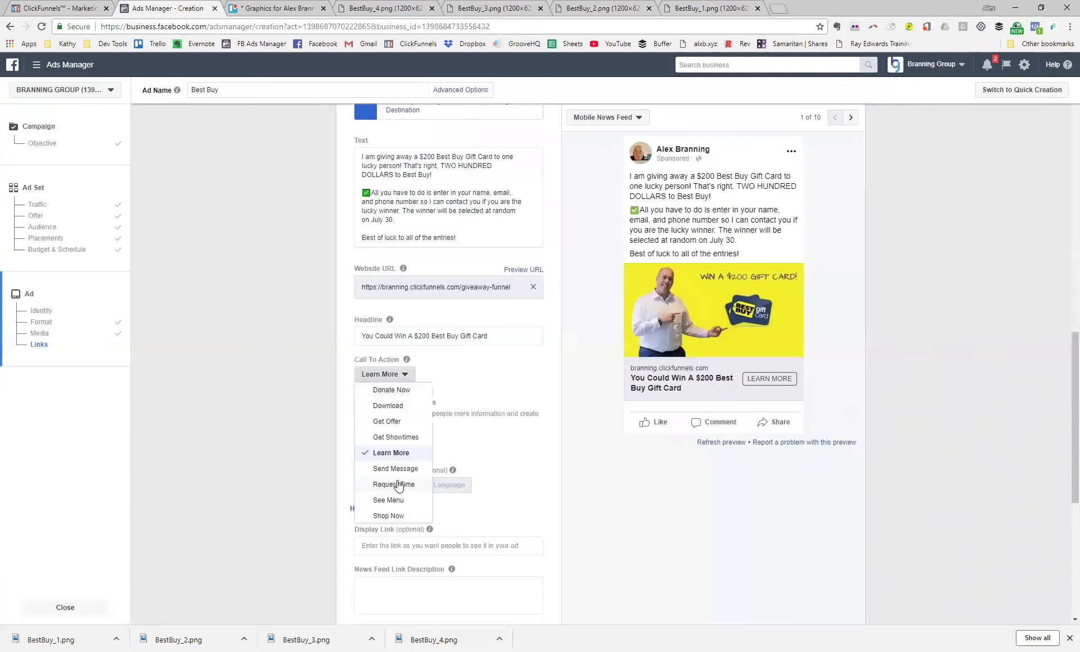
{"action": "scroll", "coordinate": [396, 444], "scroll_direction": "down", "scroll_amount": 1}
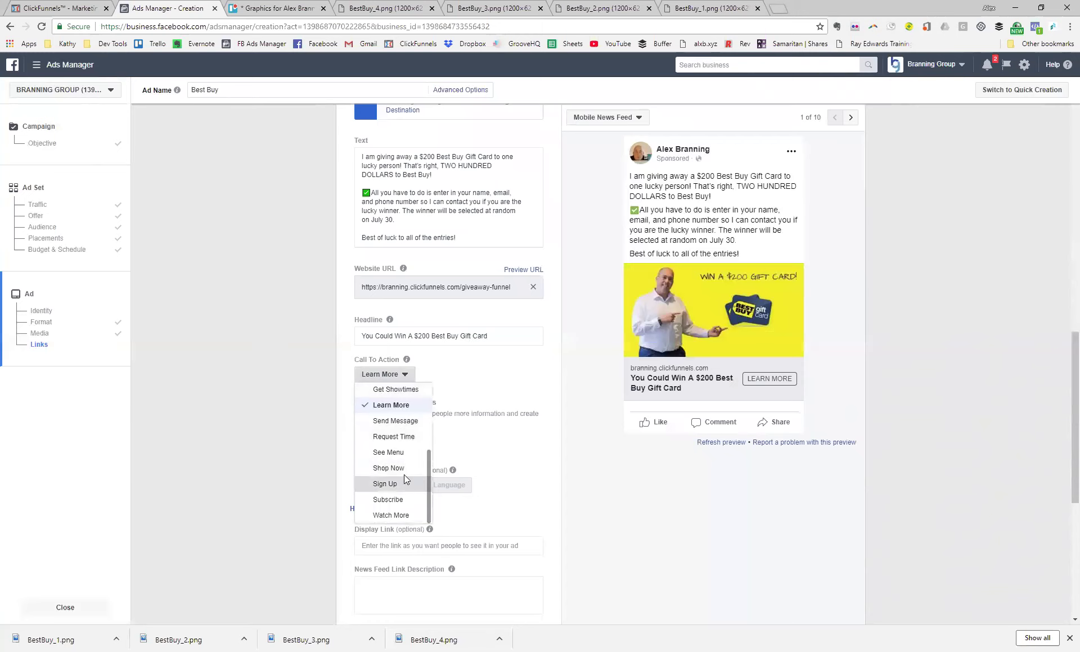
{"action": "left_click", "coordinate": [384, 483]}
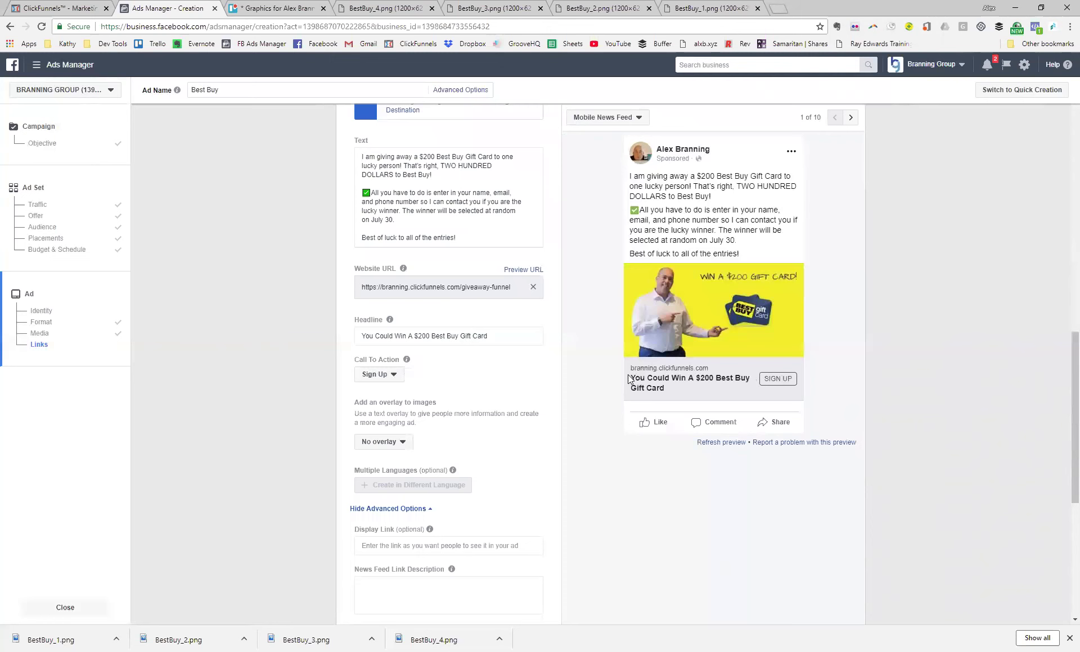
Review the first ad's preview in each placement through Messenger Home, and the remaining ads' Mobile News Feed previews
{"action": "scroll", "coordinate": [528, 372], "scroll_direction": "up", "scroll_amount": 5}
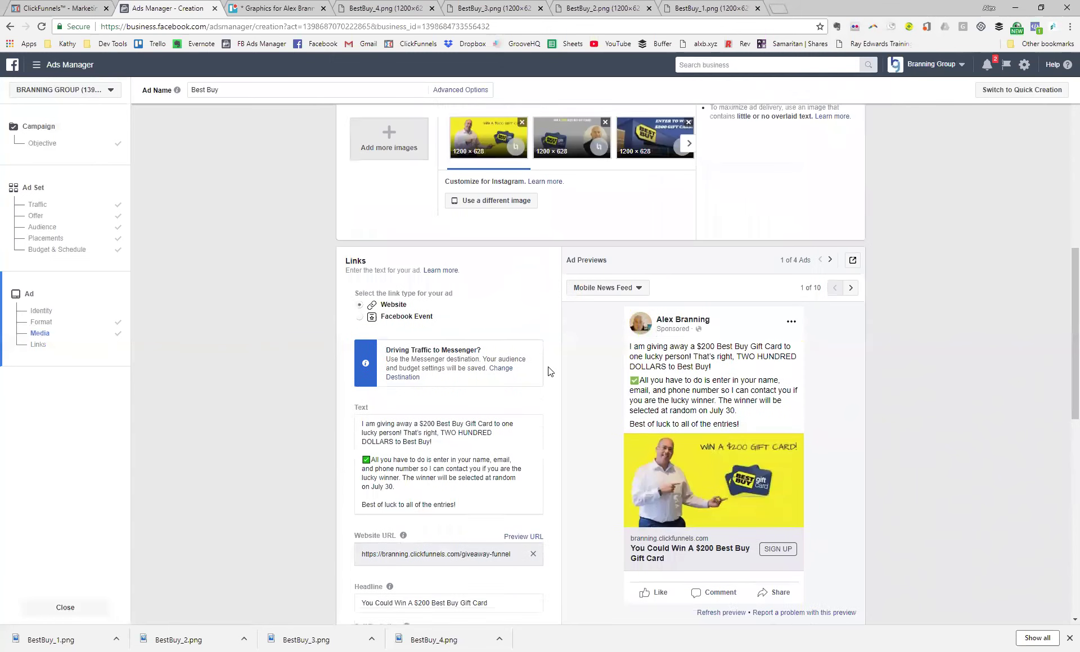
{"action": "scroll", "coordinate": [550, 371], "scroll_direction": "down", "scroll_amount": 2}
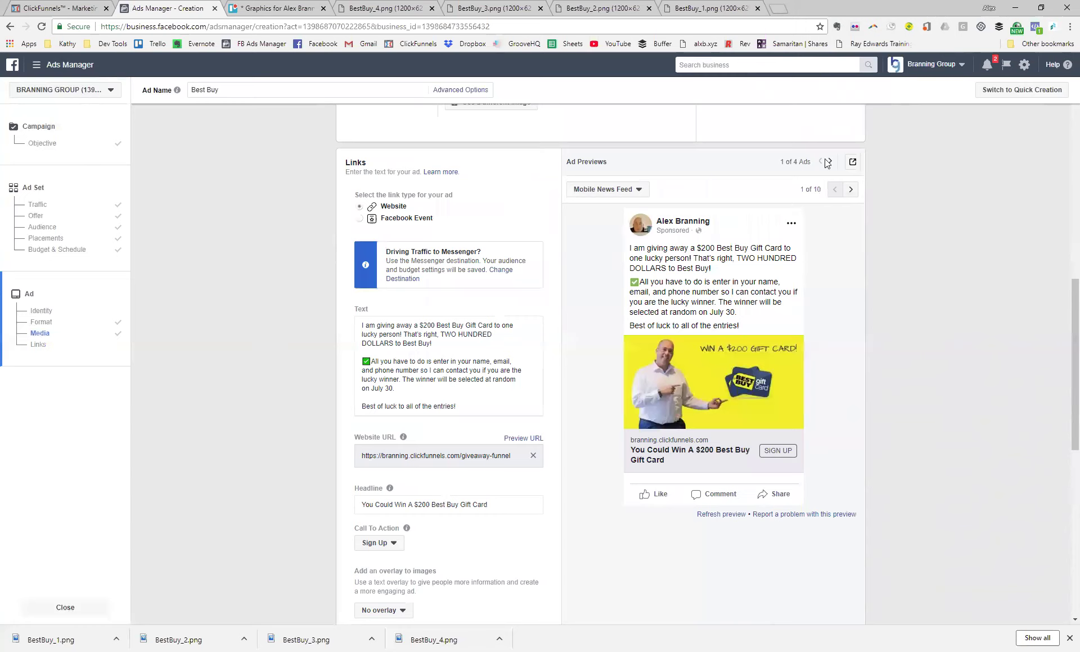
{"action": "left_click", "coordinate": [851, 189]}
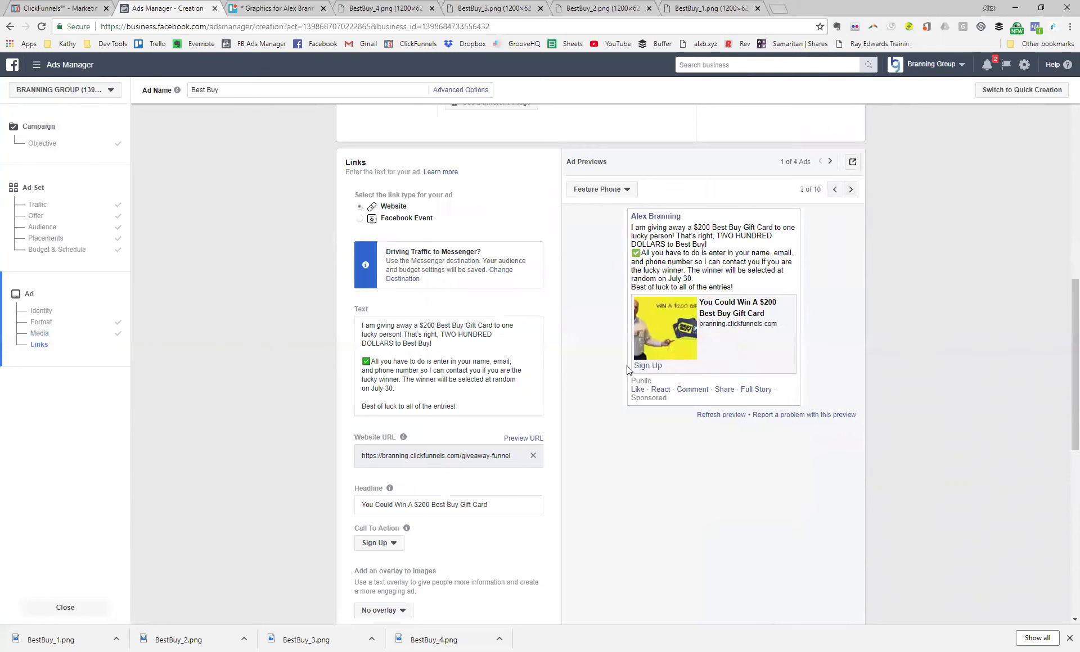
{"action": "left_click", "coordinate": [614, 201]}
{"action": "left_click", "coordinate": [613, 201]}
{"action": "left_click", "coordinate": [851, 191]}
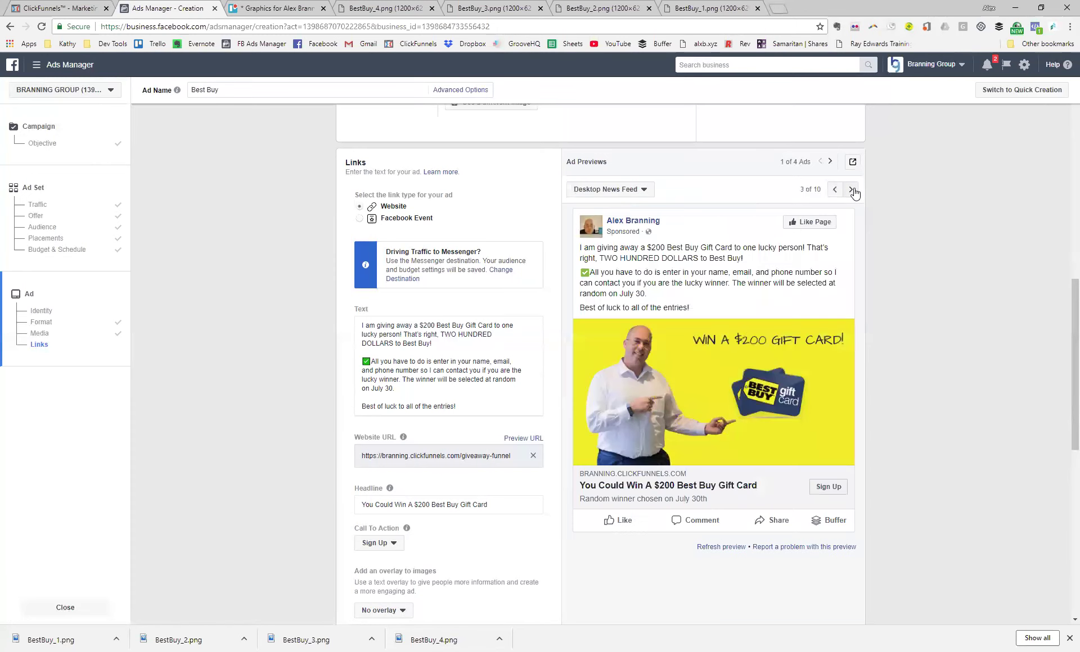
{"action": "left_click", "coordinate": [849, 192]}
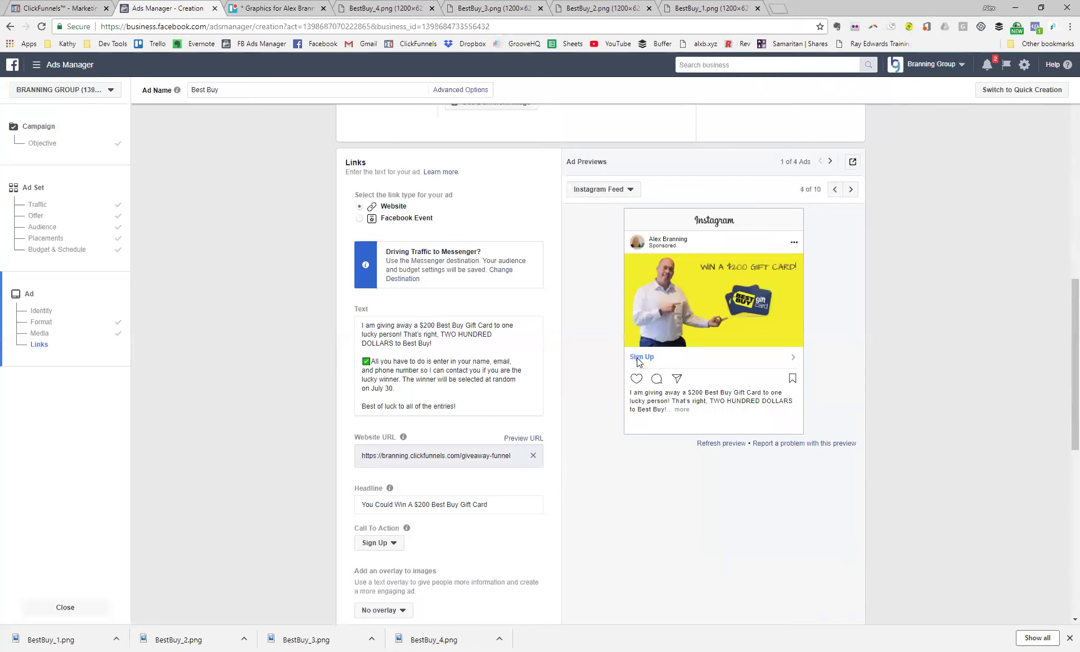
{"action": "left_click", "coordinate": [850, 191]}
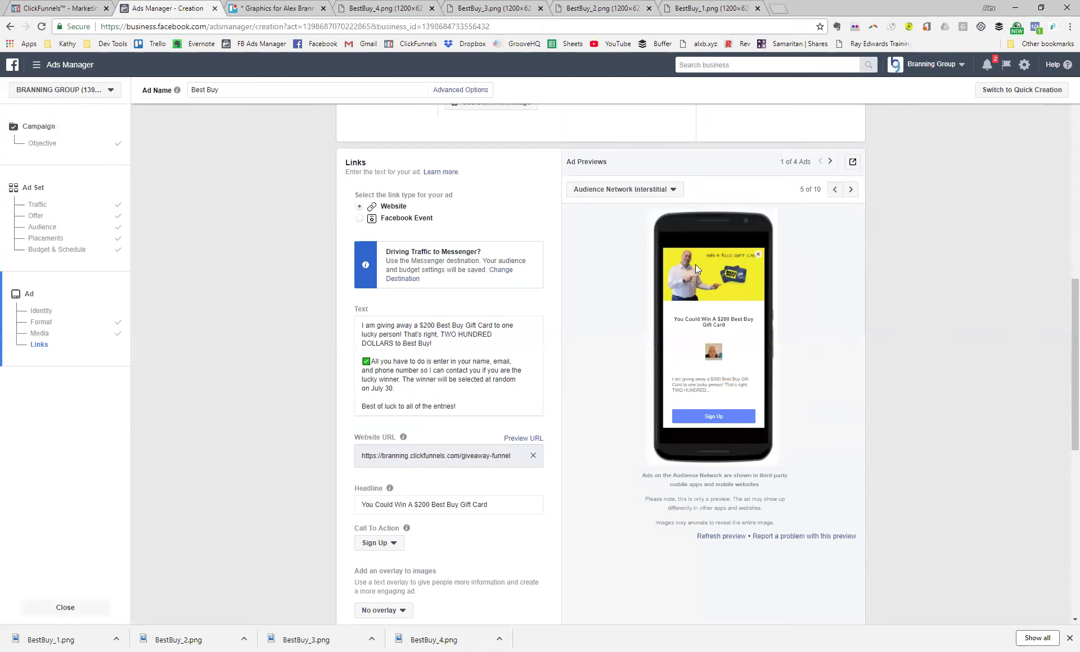
{"action": "left_click", "coordinate": [852, 190]}
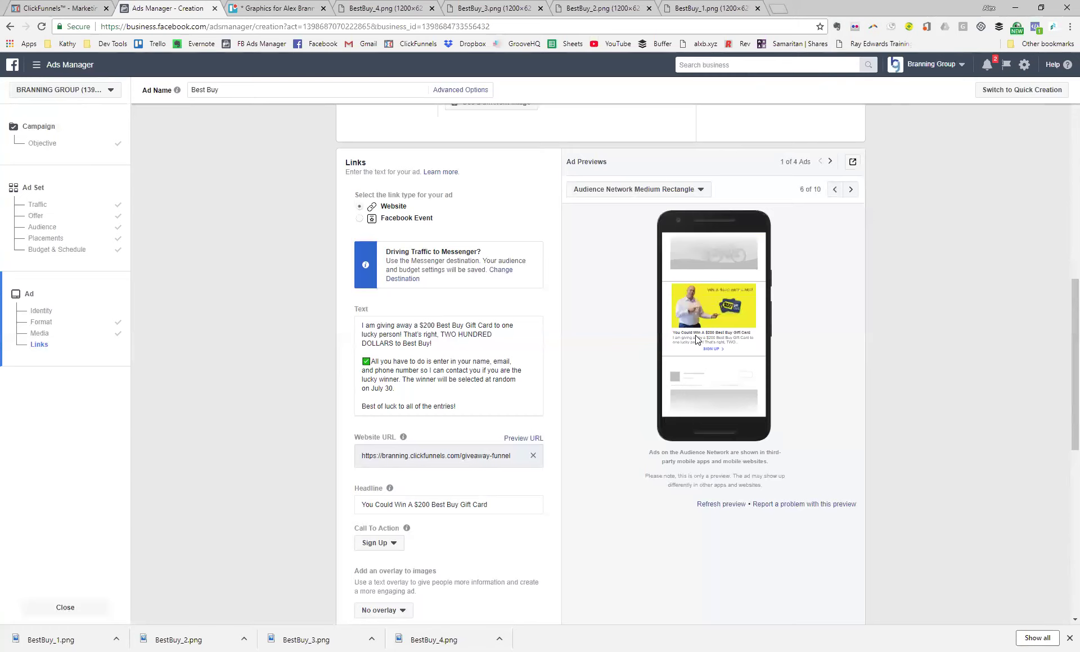
{"action": "left_click", "coordinate": [847, 190]}
{"action": "left_click", "coordinate": [849, 191]}
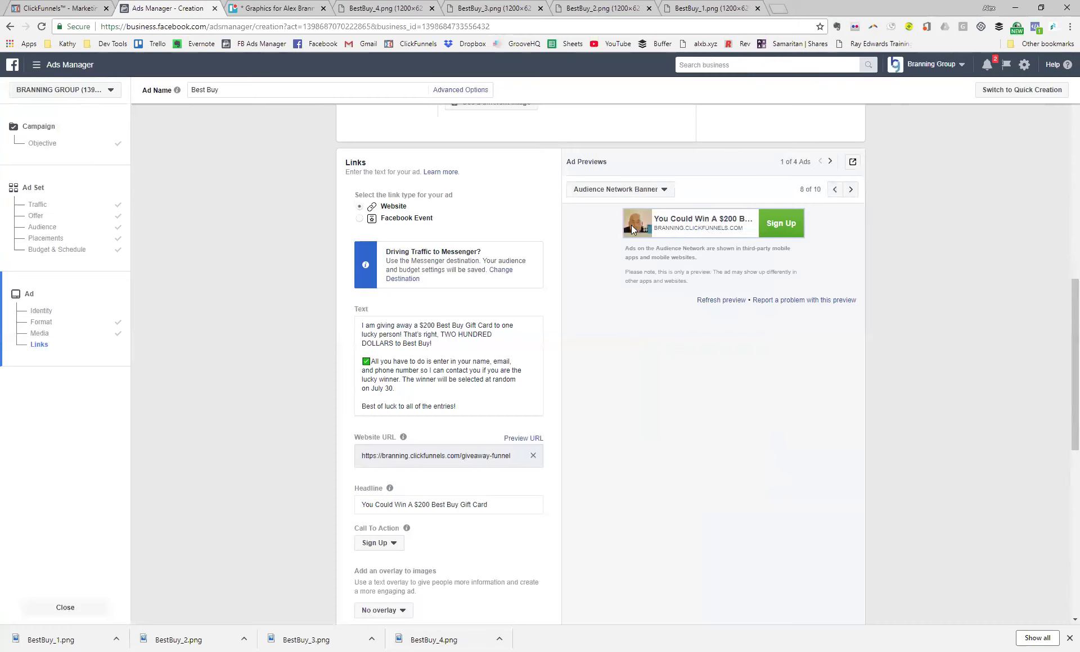
{"action": "left_click", "coordinate": [850, 190]}
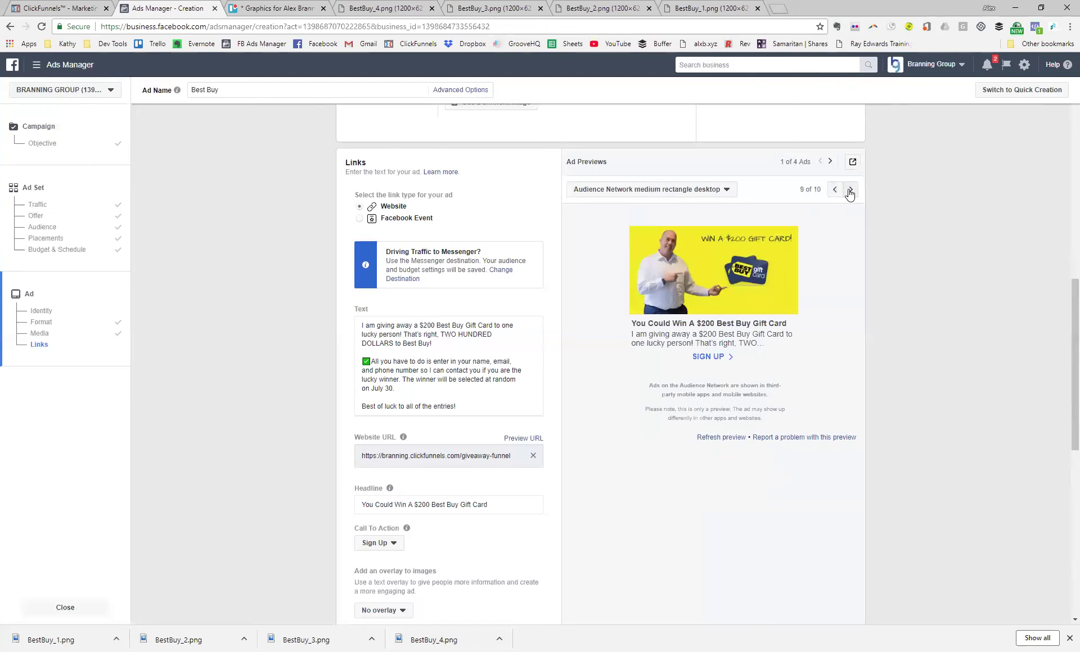
{"action": "left_click", "coordinate": [850, 190]}
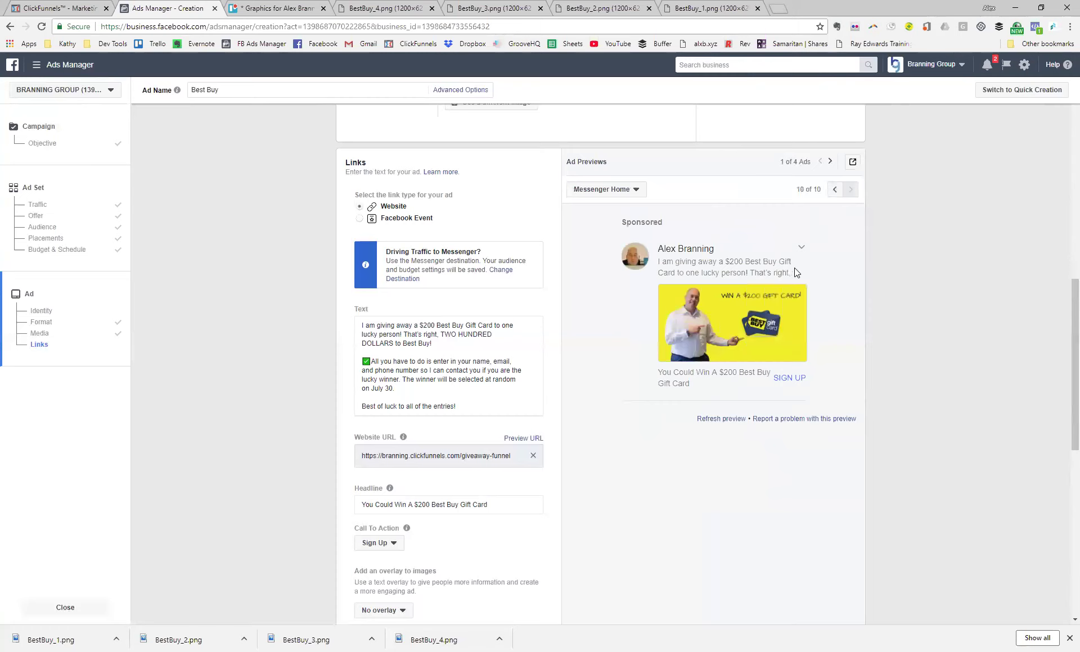
{"action": "left_click", "coordinate": [830, 163]}
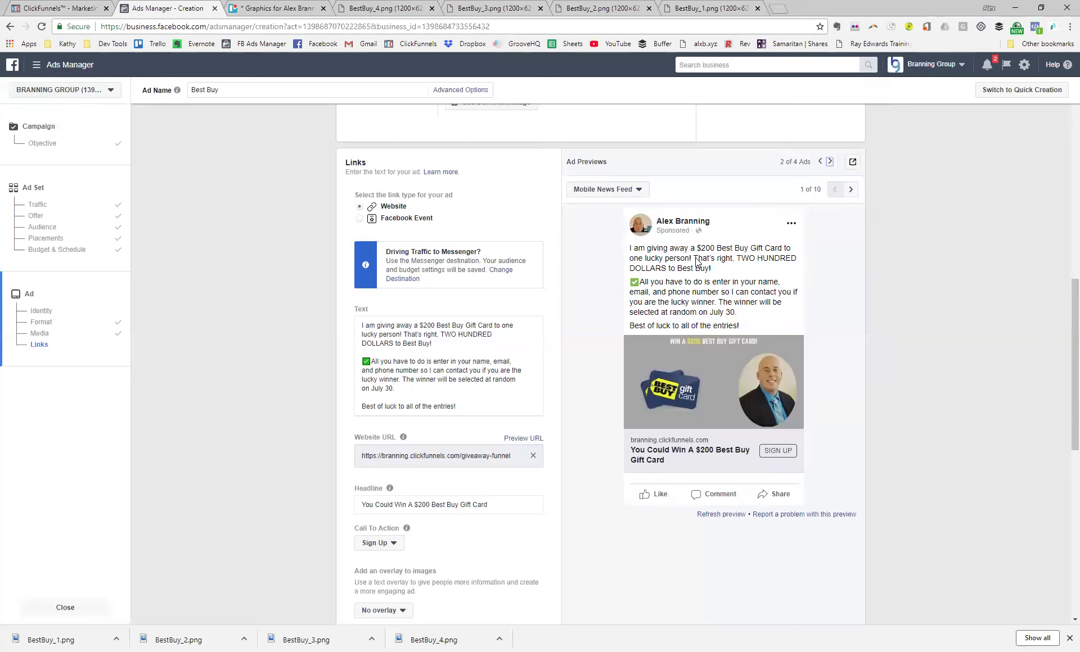
{"action": "left_click", "coordinate": [830, 162]}
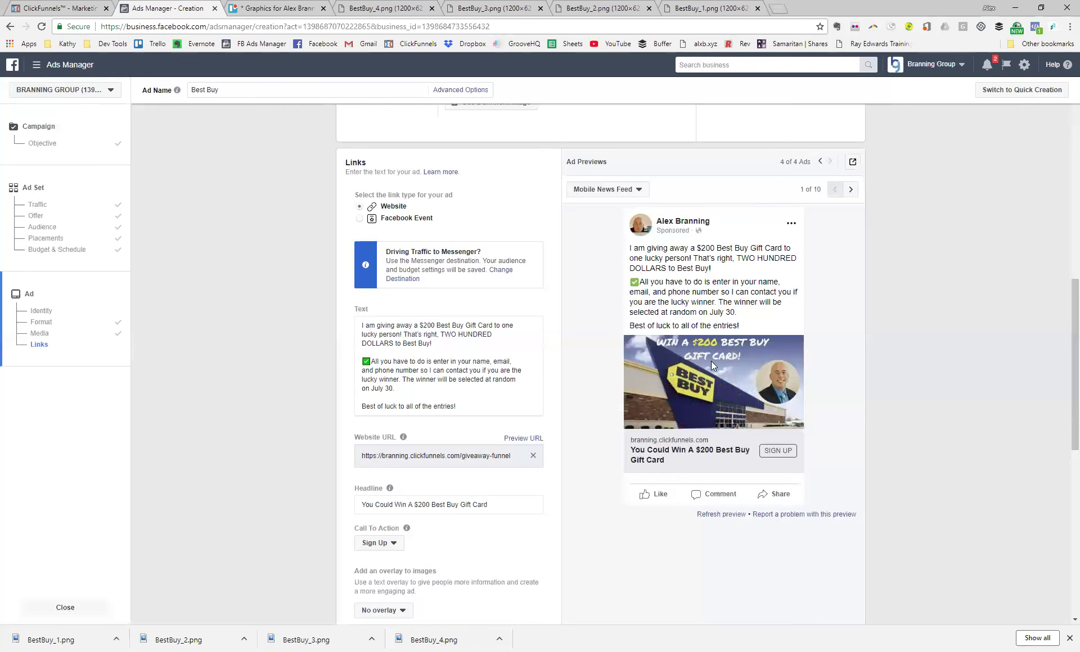
Confirm the ads for publishing and start a duplicate ad in campaign Best Buy GFS July 30, ad set AB Warm
{"action": "scroll", "coordinate": [576, 392], "scroll_direction": "down", "scroll_amount": 10}
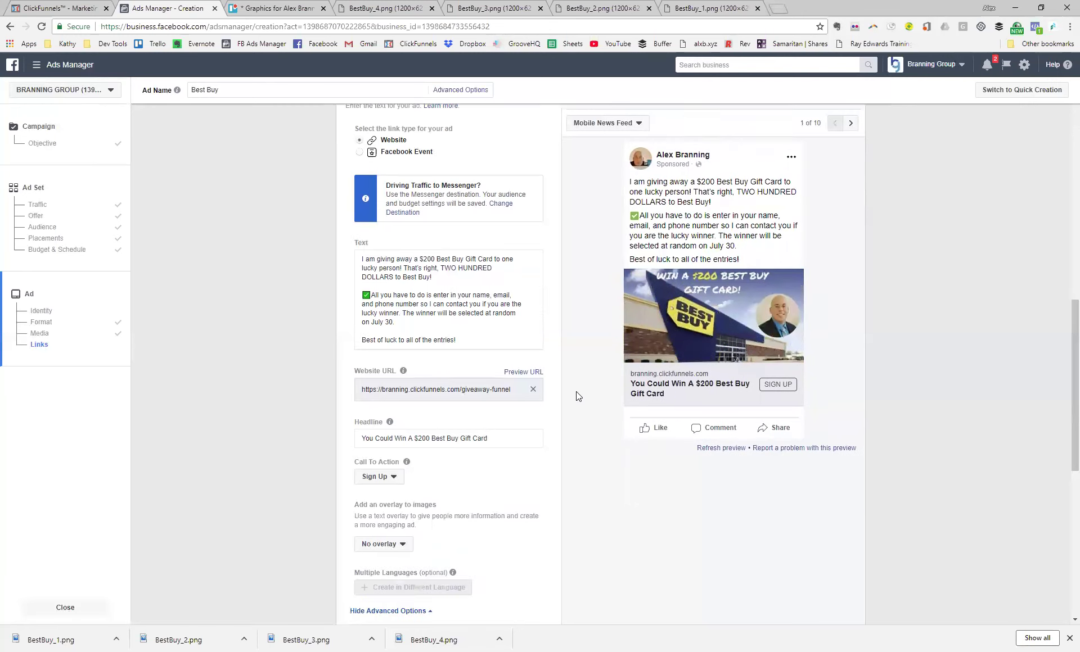
{"action": "left_click", "coordinate": [824, 560]}
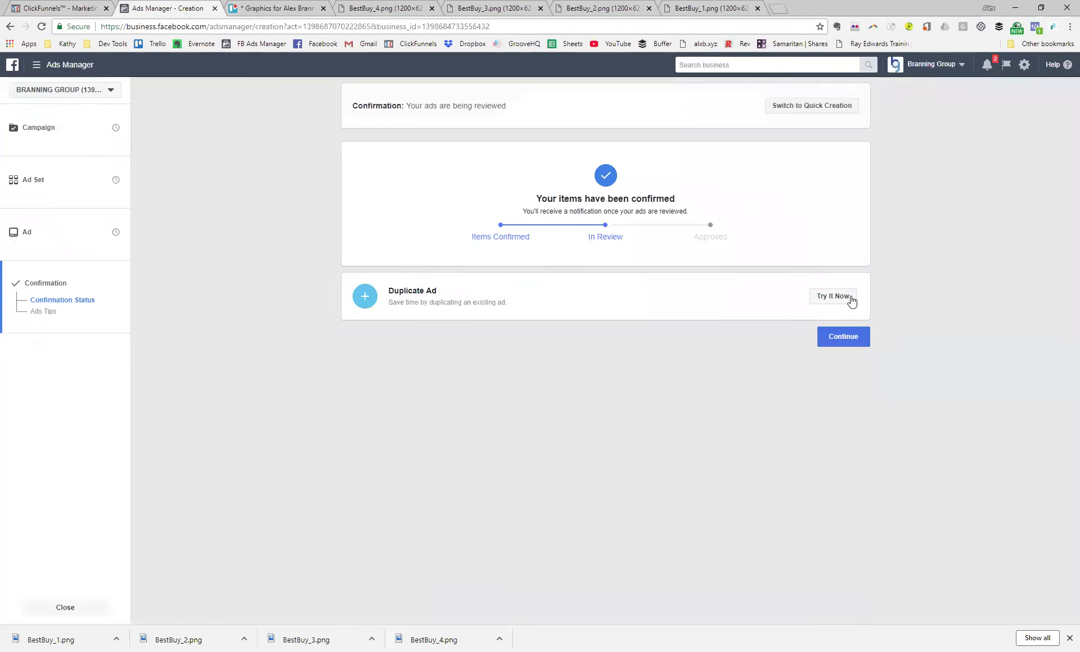
{"action": "left_click", "coordinate": [796, 309]}
{"action": "left_click", "coordinate": [673, 448]}
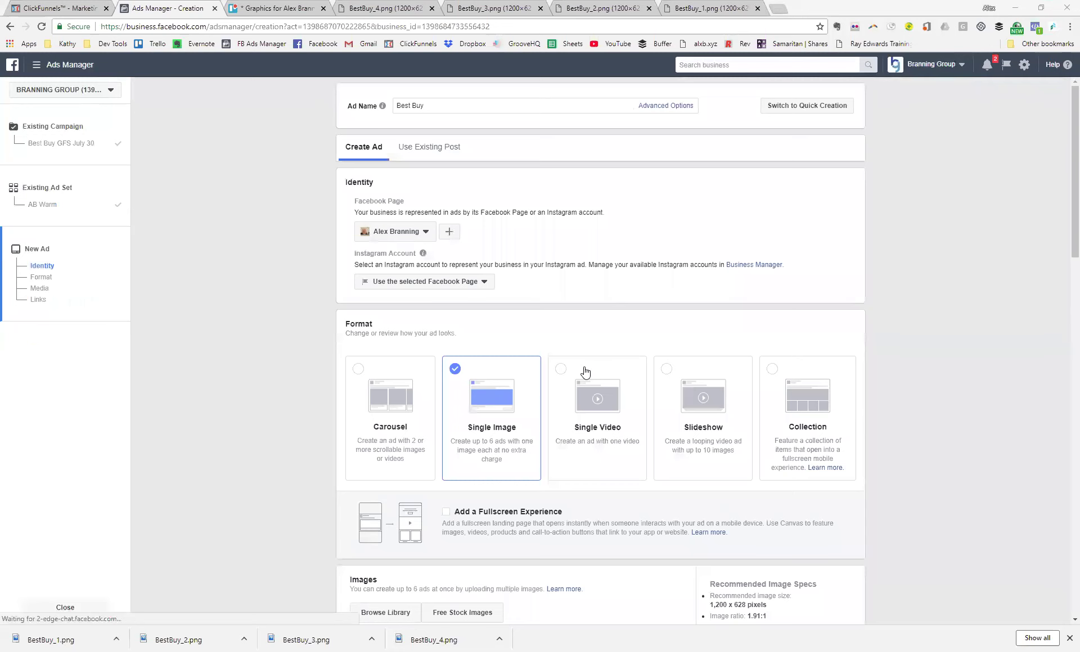
Replace the duplicate ad's text with the copy starting "How would you like it if someone gave you $200 and you did nothing to earn it?"
{"action": "scroll", "coordinate": [491, 399], "scroll_direction": "down", "scroll_amount": 5}
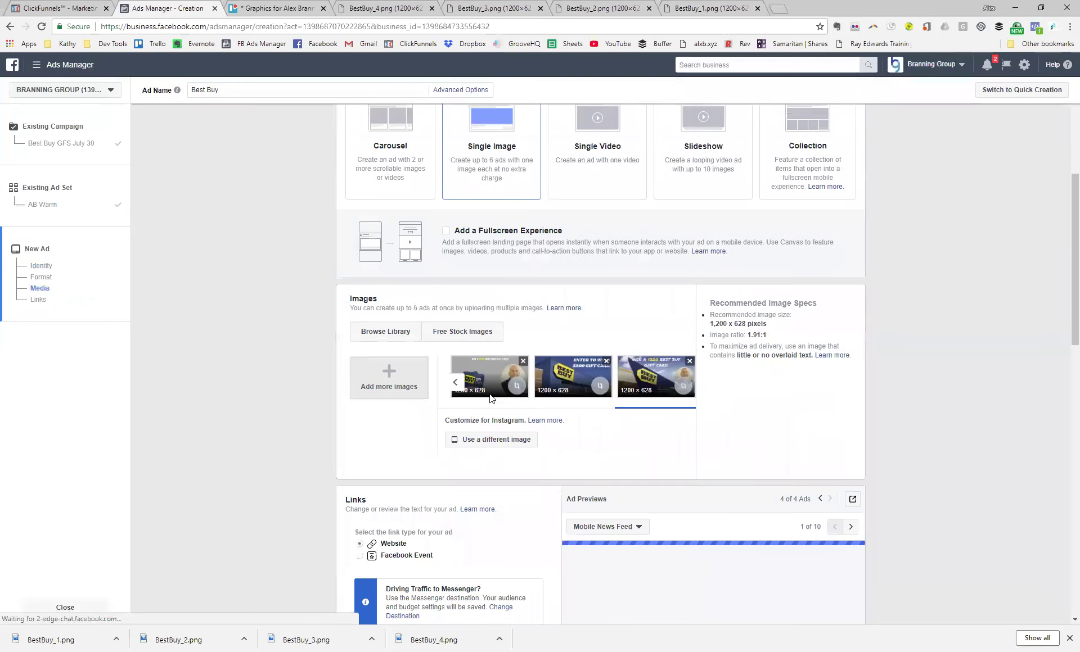
{"action": "scroll", "coordinate": [477, 409], "scroll_direction": "down", "scroll_amount": 3}
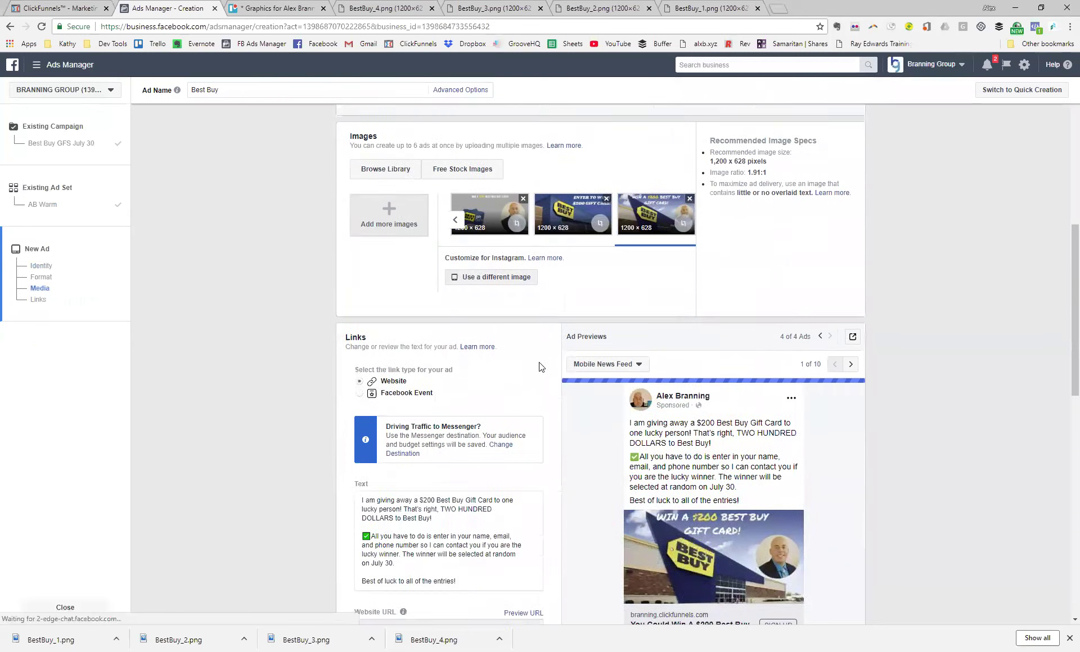
{"action": "scroll", "coordinate": [475, 461], "scroll_direction": "down", "scroll_amount": 4}
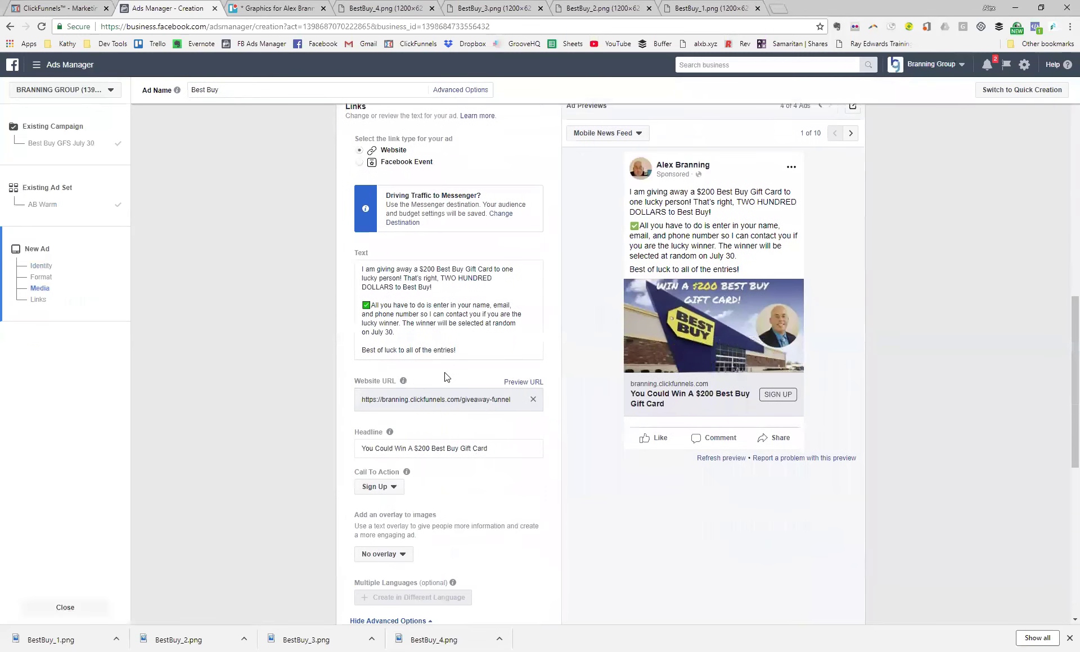
{"action": "left_click", "coordinate": [448, 290]}
{"action": "key", "text": "ctrl+a"}
{"action": "type", "text": "How would you like it if someone gave you $200 and you did nothing to earn it? I think that would be pretty awesome! Don't you?  Well, today is your lucky day! I am giving away a $200 Best Buy Gift Card to one lucky person! And, all you have to do is enter your name, email, and phone number to be entered into the giveaway. You don't have to do anything else!  Just click here to enter, I pick a winner on July 30. Good luck!"}
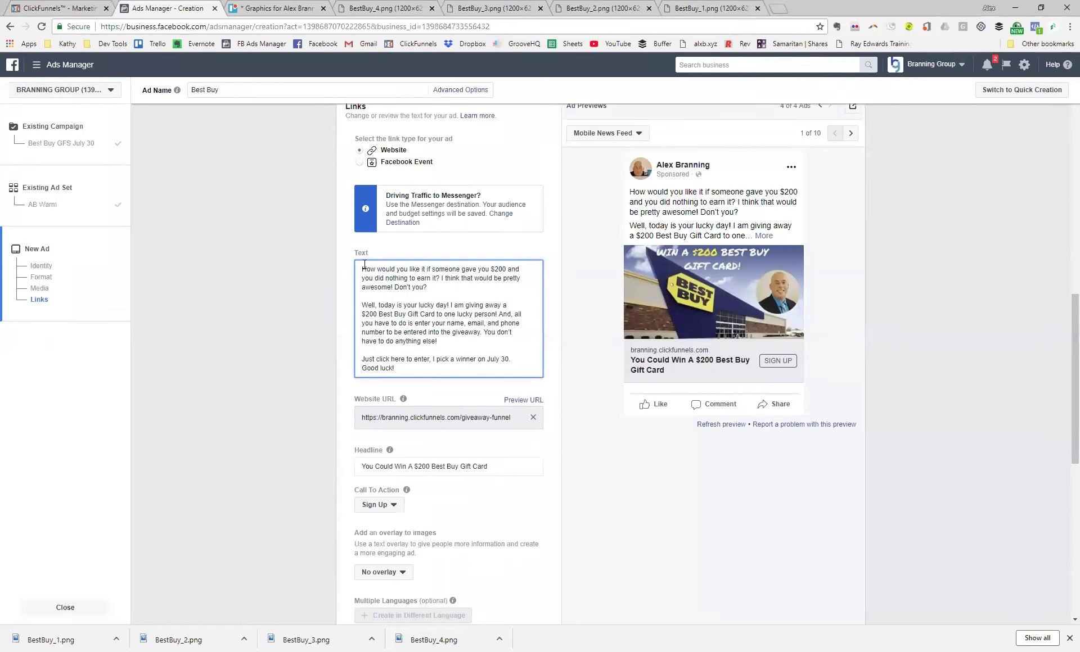
{"action": "left_click", "coordinate": [440, 278]}
Shorten the duplicate ad's headline to "Win A $200 Best Buy Gift Card"
{"action": "scroll", "coordinate": [441, 354], "scroll_direction": "down", "scroll_amount": 1}
{"action": "scroll", "coordinate": [450, 450], "scroll_direction": "up", "scroll_amount": 2}
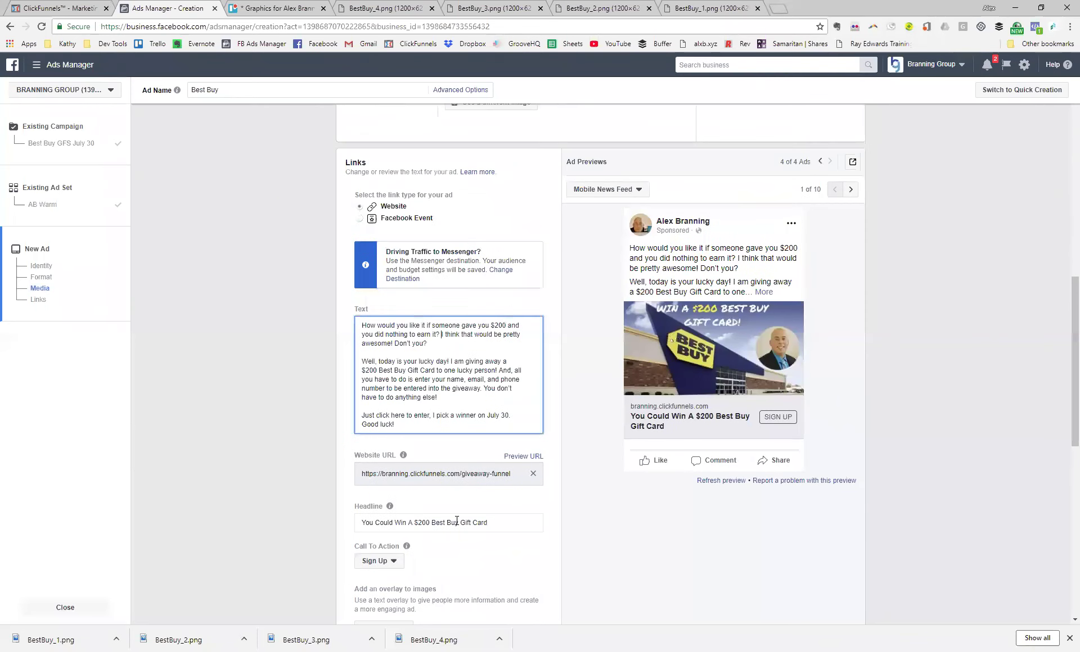
{"action": "left_click_drag", "start_coordinate": [395, 523], "coordinate": [312, 527]}
{"action": "key", "text": "BackSpace"}
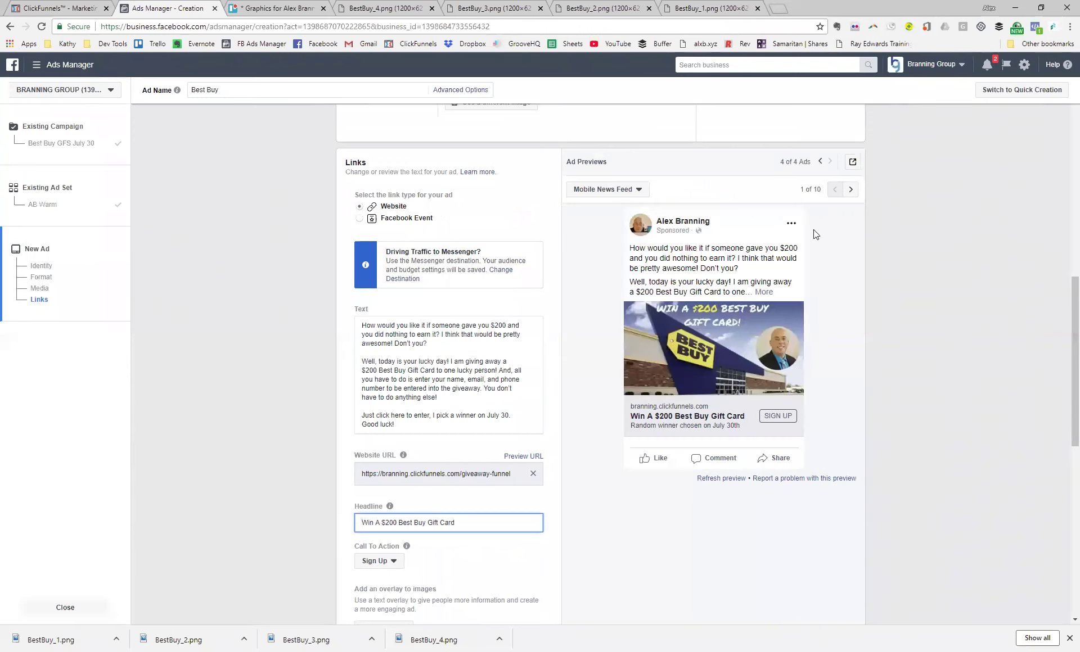
Check the duplicate ad's preview in the Audience Network placements from Interstitial through Banner
{"action": "left_click", "coordinate": [627, 191]}
{"action": "scroll", "coordinate": [600, 326], "scroll_direction": "down", "scroll_amount": 2}
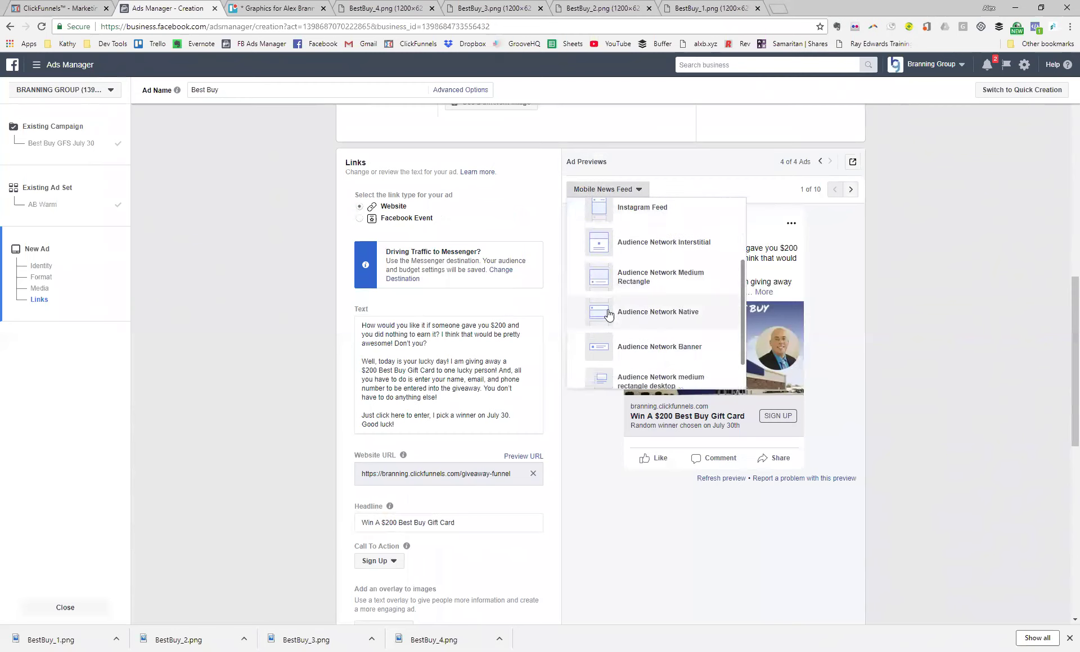
{"action": "left_click", "coordinate": [608, 242]}
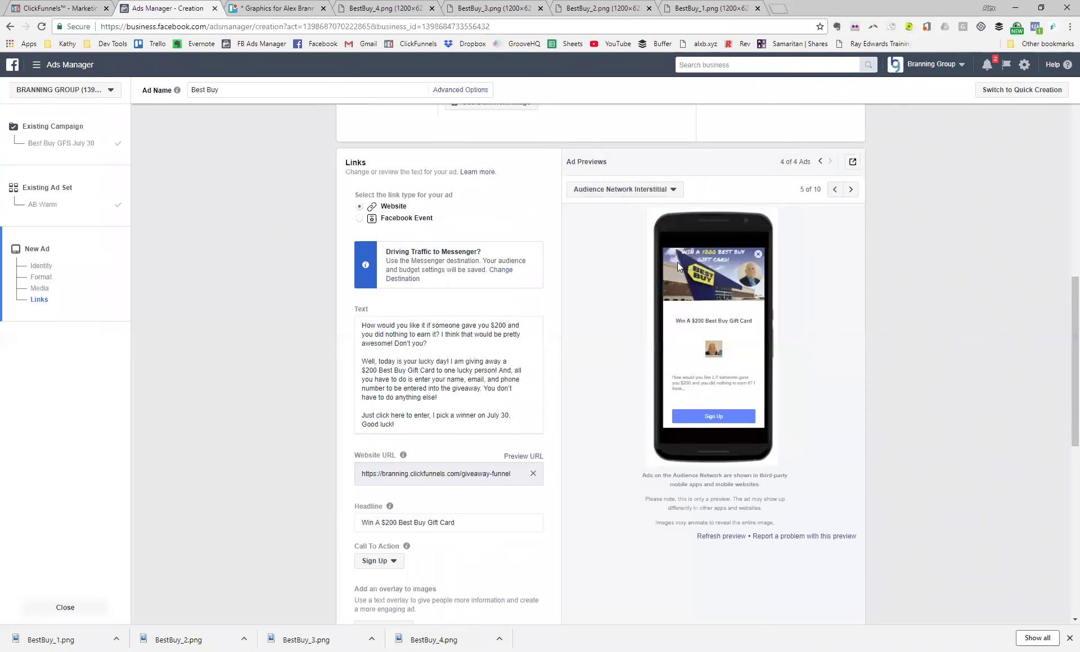
{"action": "left_click", "coordinate": [851, 191]}
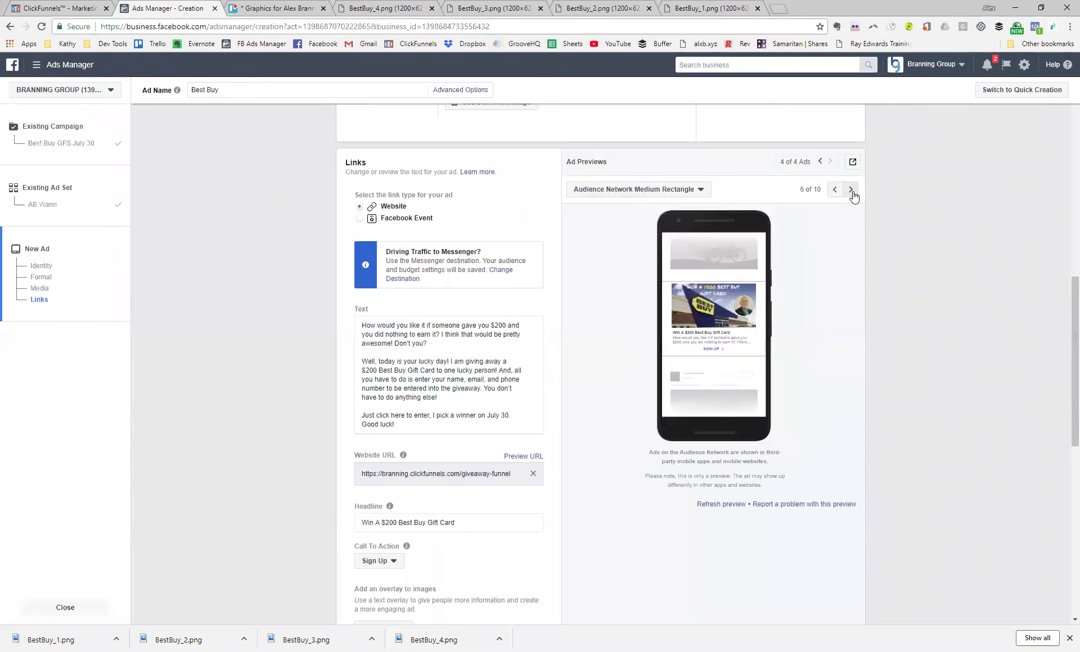
{"action": "left_click", "coordinate": [851, 192]}
{"action": "left_click", "coordinate": [851, 192]}
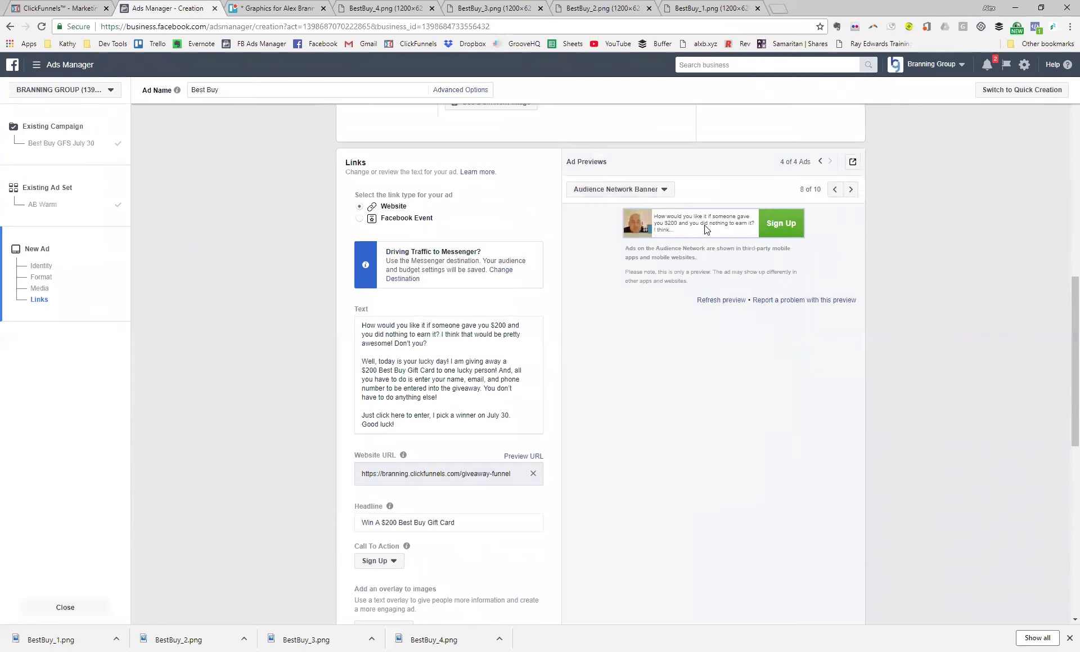
Check the medium rectangle desktop preview, then review the four duplicate Best Buy image ads and save them to draft
{"action": "left_click", "coordinate": [850, 189]}
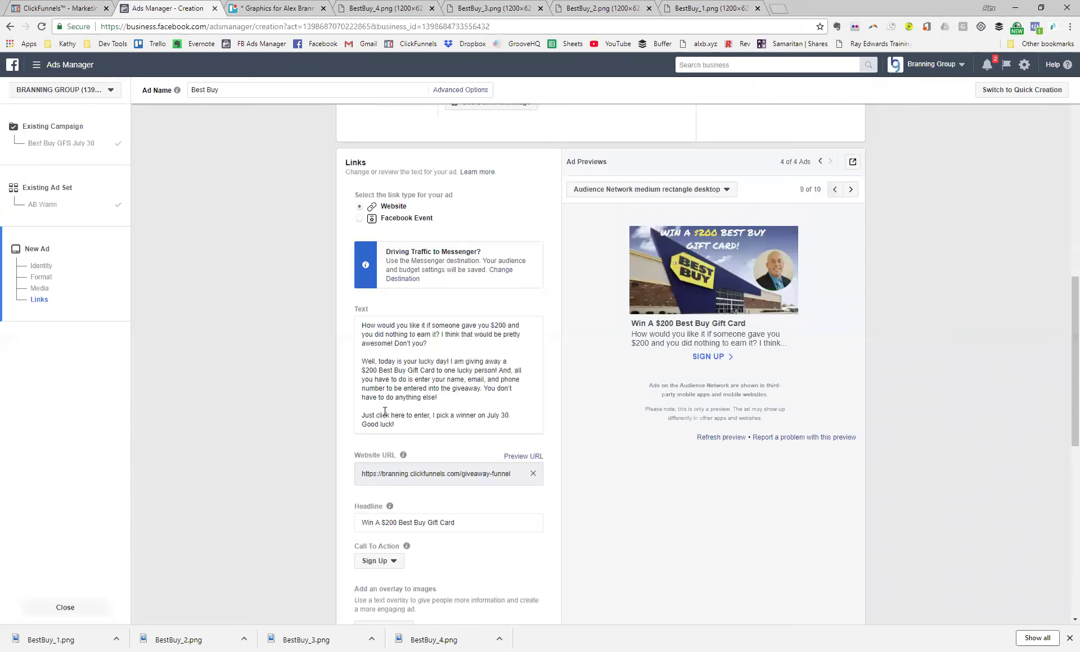
{"action": "scroll", "coordinate": [384, 413], "scroll_direction": "down", "scroll_amount": 9}
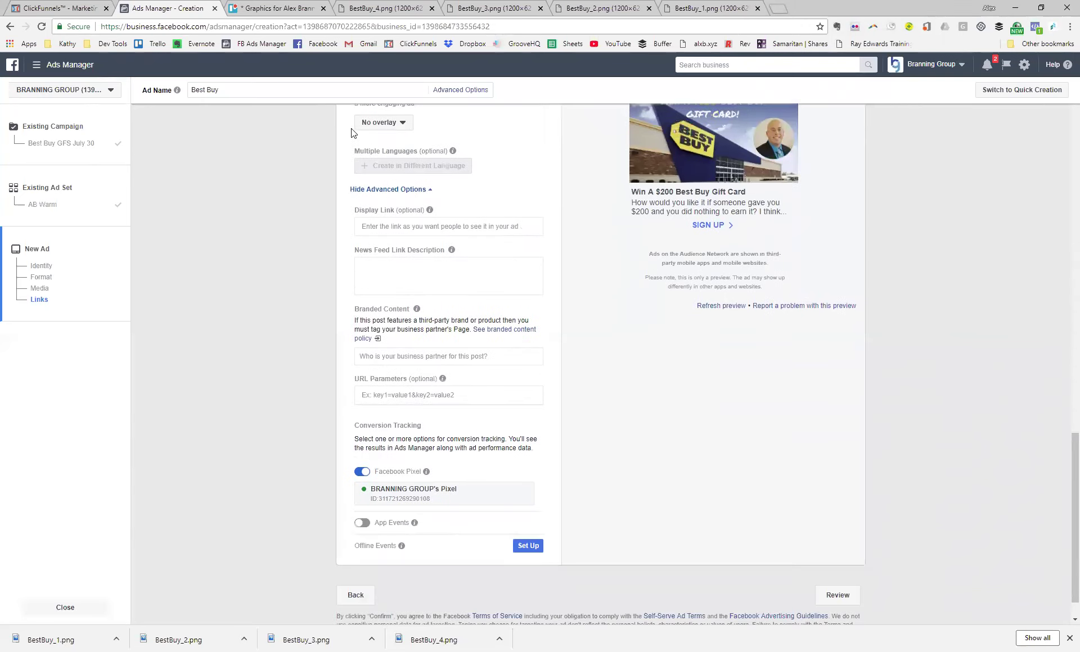
{"action": "scroll", "coordinate": [789, 228], "scroll_direction": "down", "scroll_amount": 1}
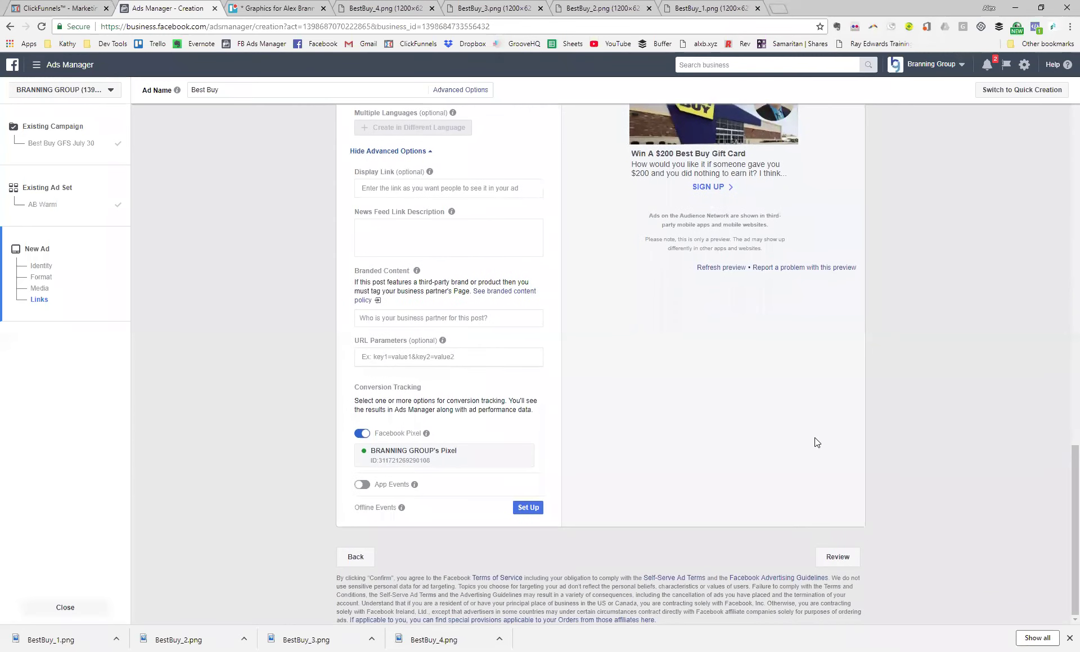
{"action": "left_click", "coordinate": [837, 557]}
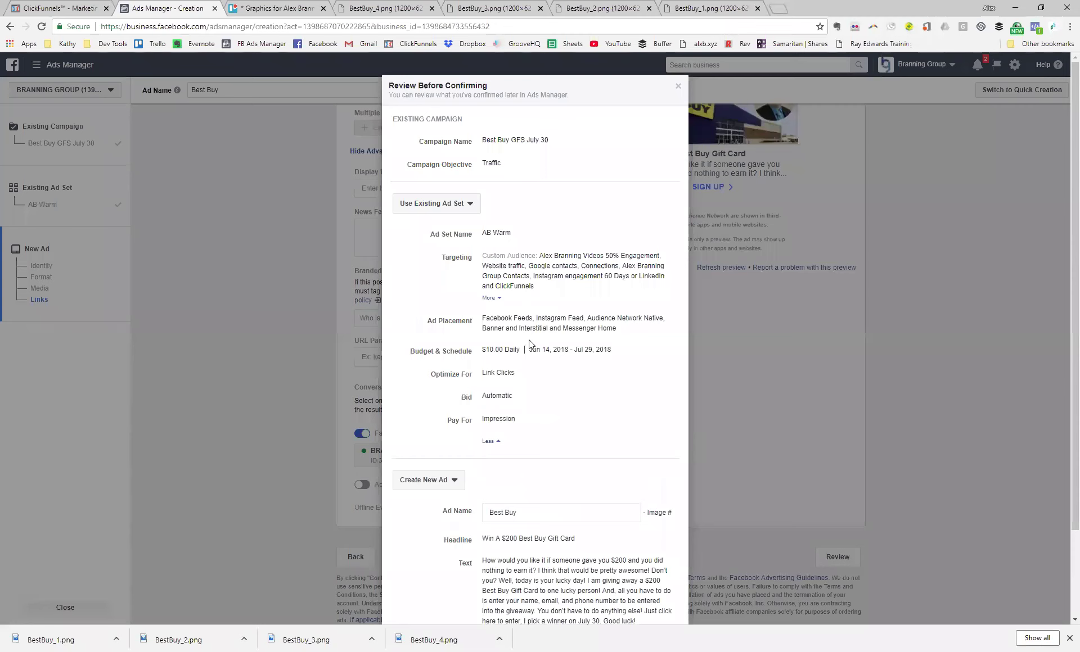
{"action": "scroll", "coordinate": [529, 340], "scroll_direction": "down", "scroll_amount": 2}
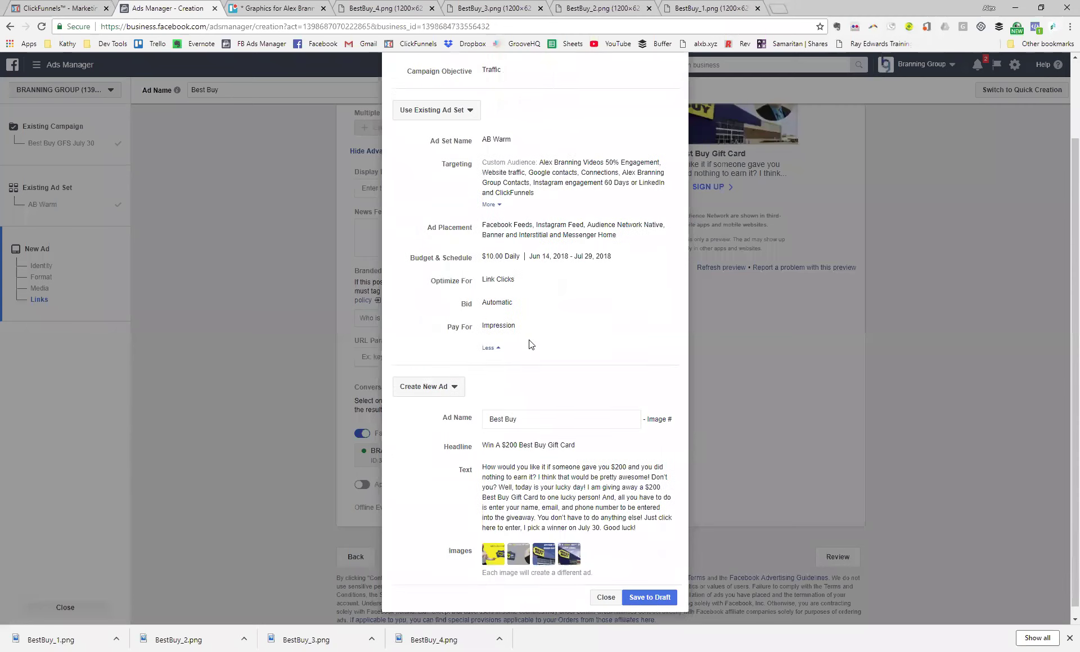
{"action": "left_click", "coordinate": [650, 587]}
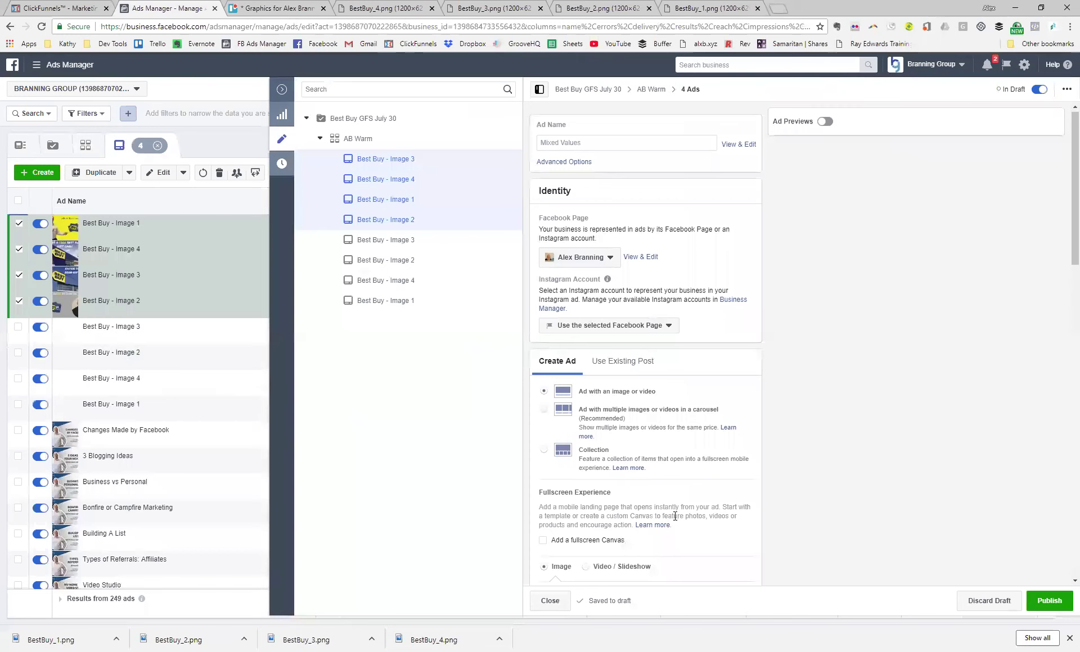
Look over the draft settings of the four Best Buy duplicate ads and publish them
{"action": "scroll", "coordinate": [811, 547], "scroll_direction": "down", "scroll_amount": 5}
{"action": "scroll", "coordinate": [811, 547], "scroll_direction": "down", "scroll_amount": 6}
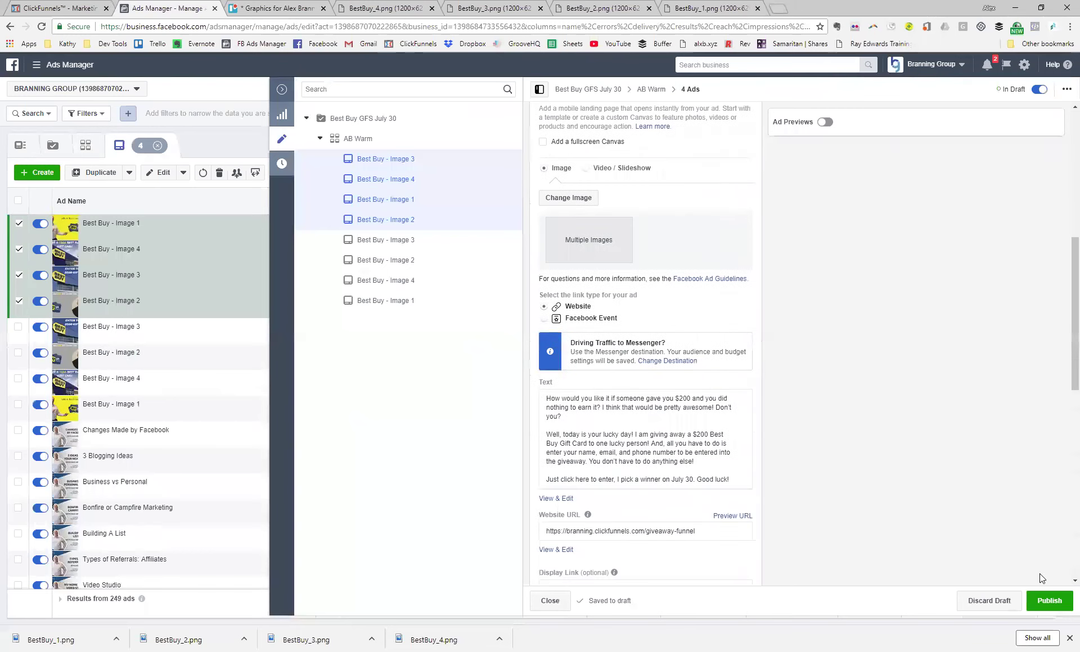
{"action": "left_click", "coordinate": [1043, 603]}
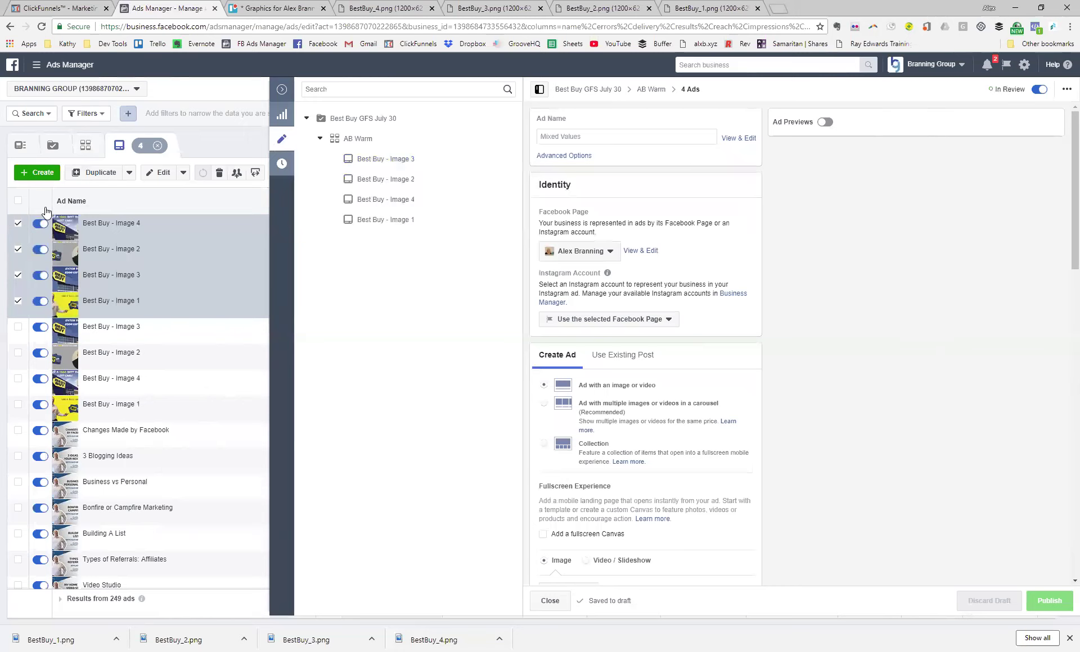
{"action": "left_click", "coordinate": [281, 92]}
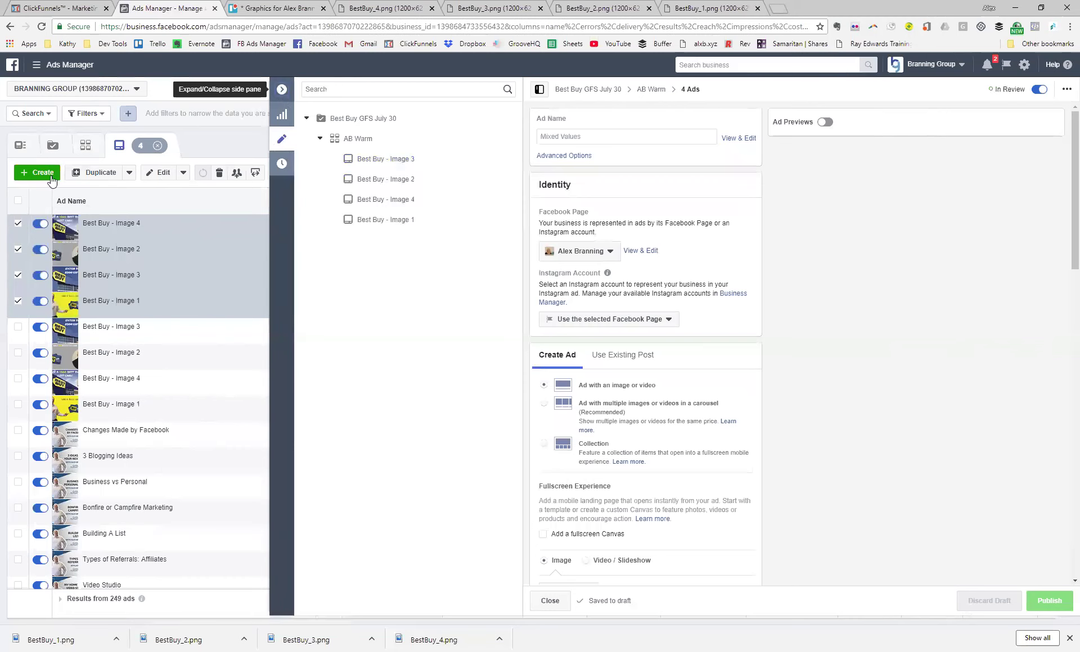
Start creating another ad in the existing campaign Best Buy GFS July 30, dismissing the unfinished Marketing Minute VV draft
{"action": "left_click", "coordinate": [42, 172]}
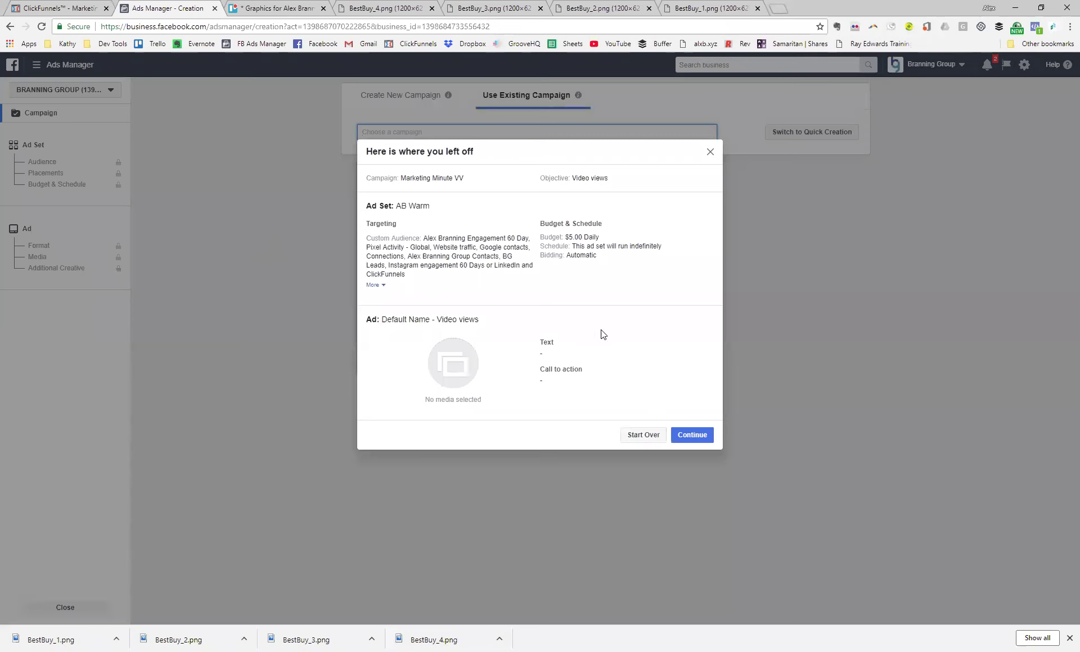
{"action": "left_click", "coordinate": [710, 151]}
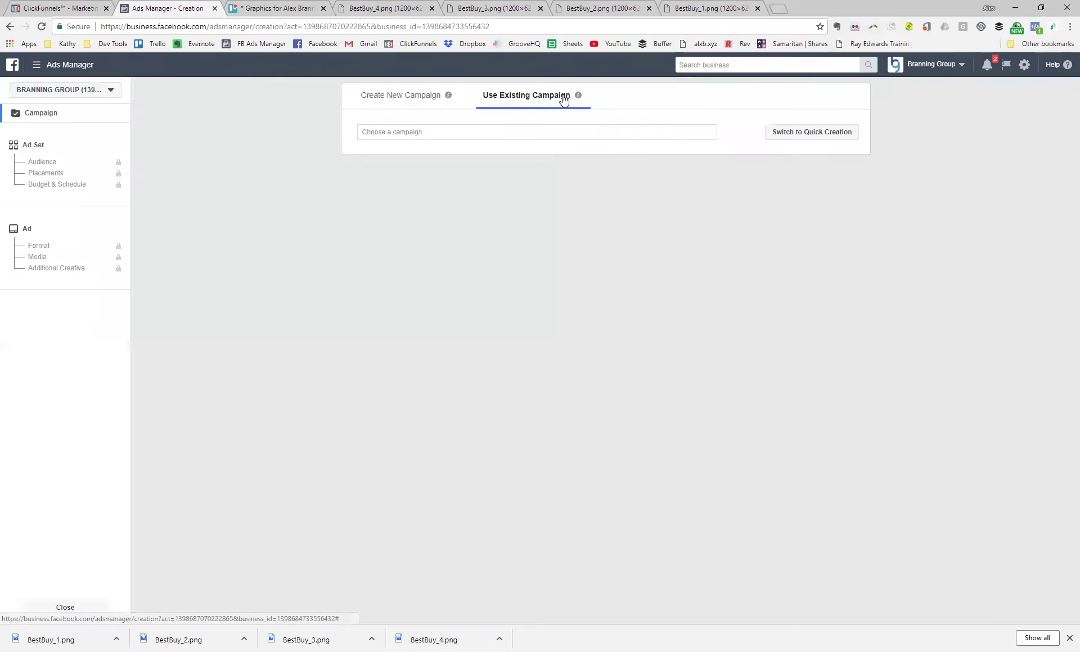
{"action": "left_click", "coordinate": [581, 135]}
{"action": "left_click", "coordinate": [583, 160]}
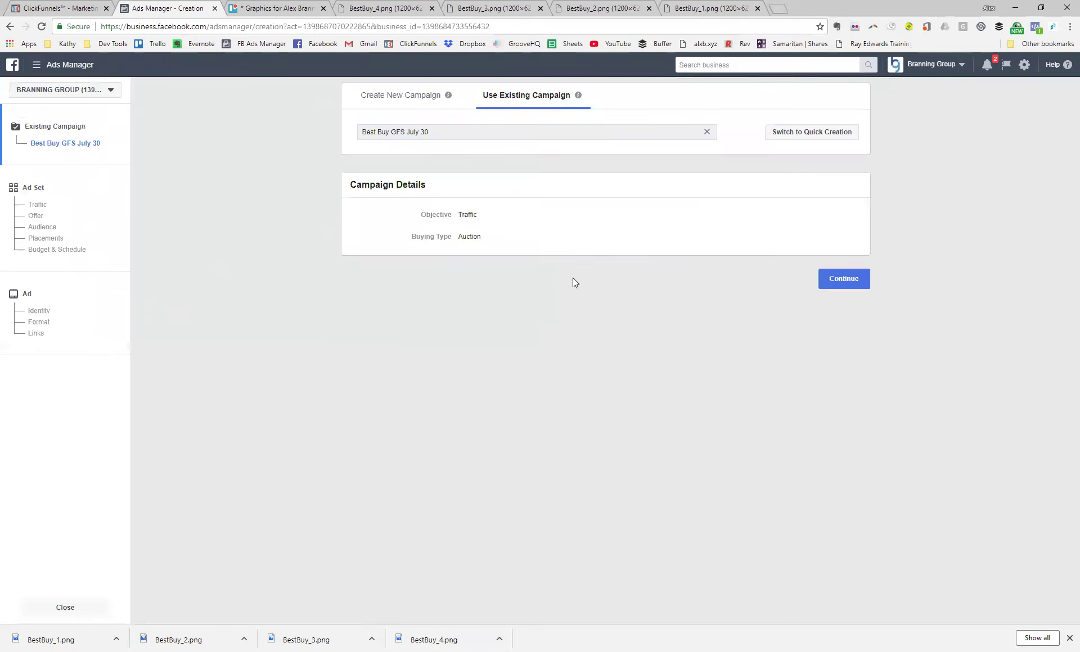
{"action": "left_click", "coordinate": [852, 281]}
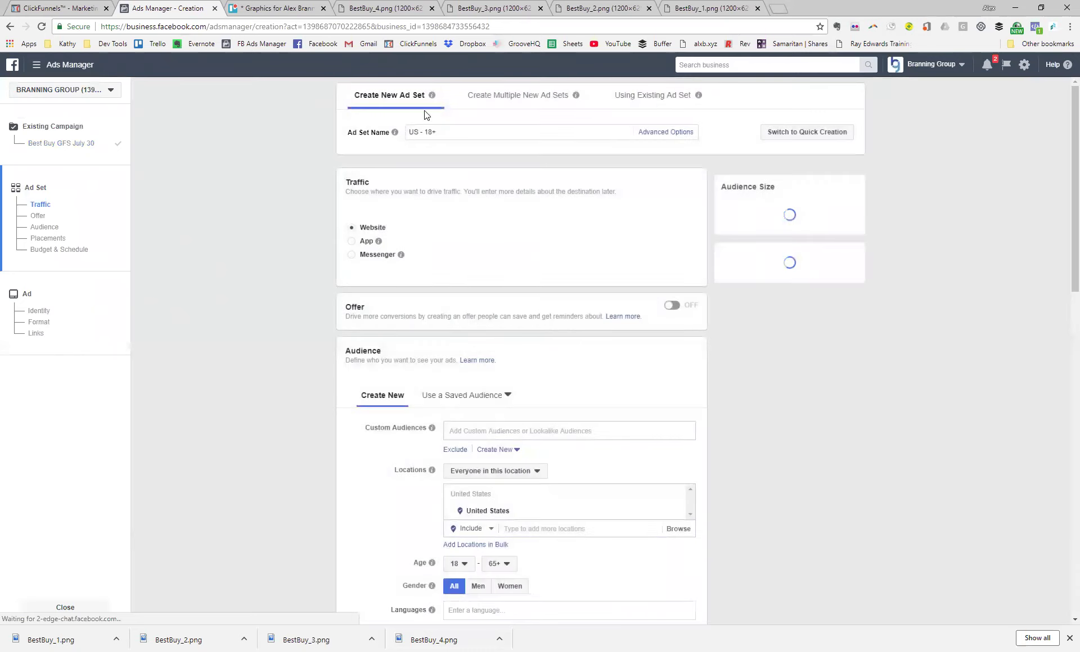
Place the new ad in the existing ad set AB Warm and continue to the ad setup
{"action": "left_click", "coordinate": [652, 95]}
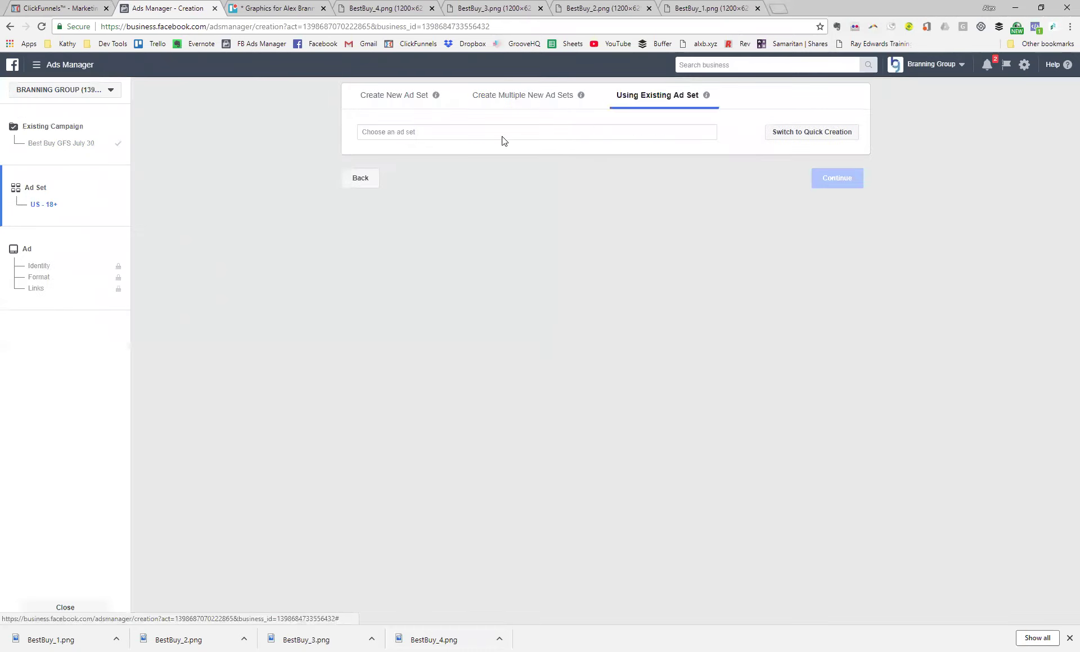
{"action": "left_click", "coordinate": [494, 135]}
{"action": "left_click", "coordinate": [477, 161]}
{"action": "left_click", "coordinate": [681, 390]}
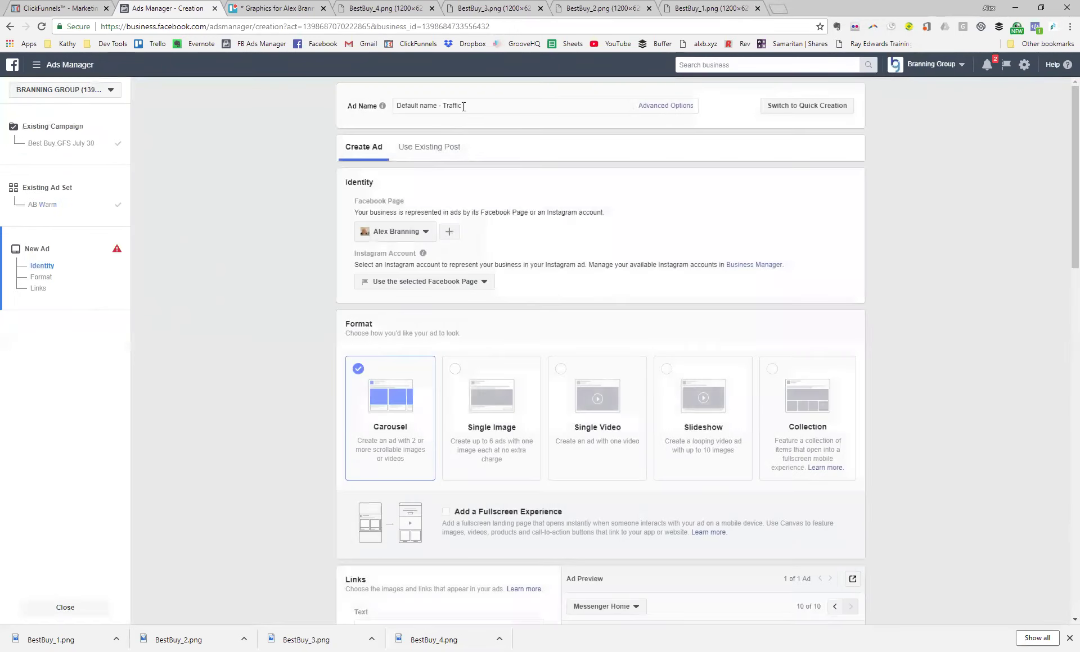
Name the new ad Best Buy and choose the Single Image format
{"action": "triple_click", "coordinate": [480, 106]}
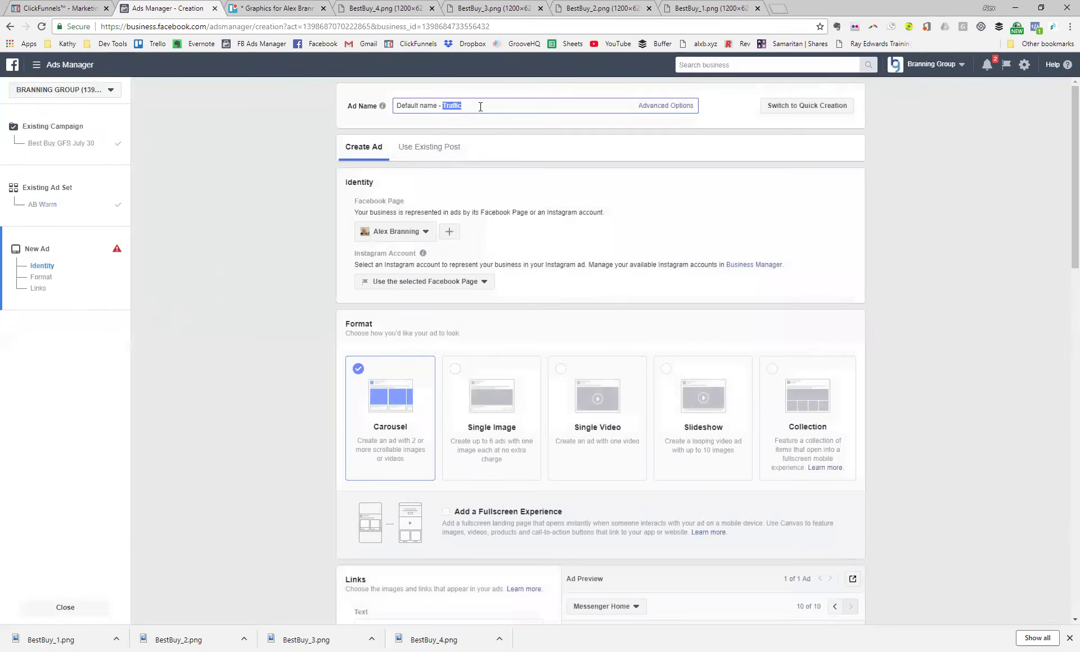
{"action": "type", "text": "Best Buy"}
{"action": "left_click", "coordinate": [508, 448]}
{"action": "scroll", "coordinate": [495, 405], "scroll_direction": "down", "scroll_amount": 3}
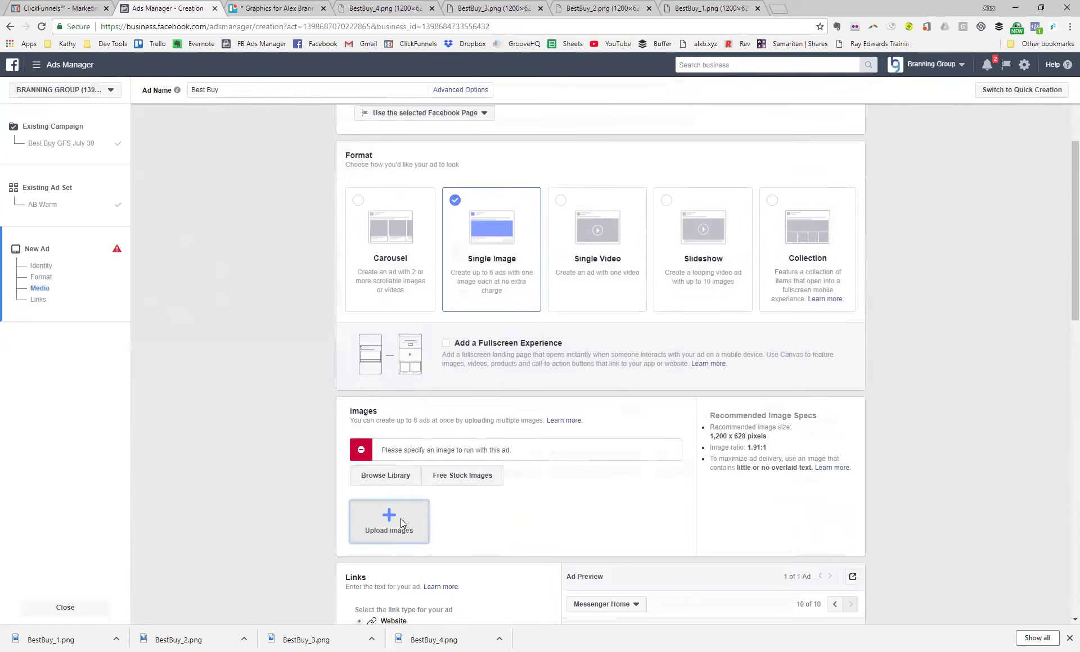
Upload the four desktop images BestBuy_1 through BestBuy_4 to the new ad
{"action": "left_click", "coordinate": [383, 522]}
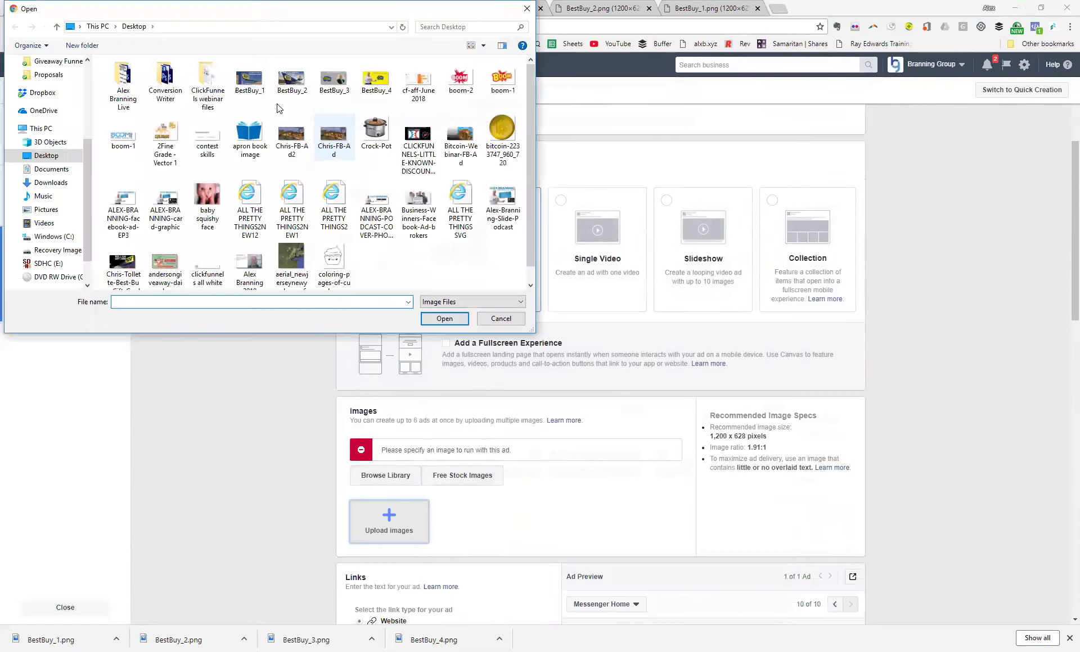
{"action": "left_click_drag", "start_coordinate": [380, 157], "coordinate": [509, 135]}
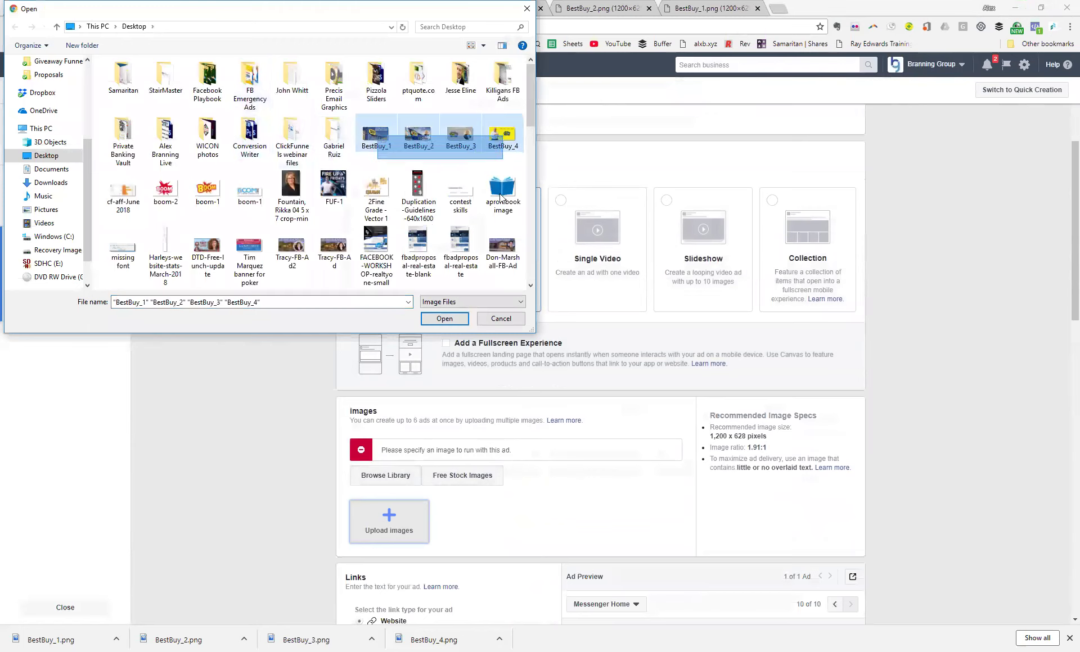
{"action": "left_click", "coordinate": [427, 319]}
Write the ad text starting "My podcast has been live for SIX MONTHS! WOW!", offering a $200 Best Buy gift card with a random July 30 winner
{"action": "scroll", "coordinate": [343, 356], "scroll_direction": "down", "scroll_amount": 5}
{"action": "scroll", "coordinate": [344, 358], "scroll_direction": "down", "scroll_amount": 2}
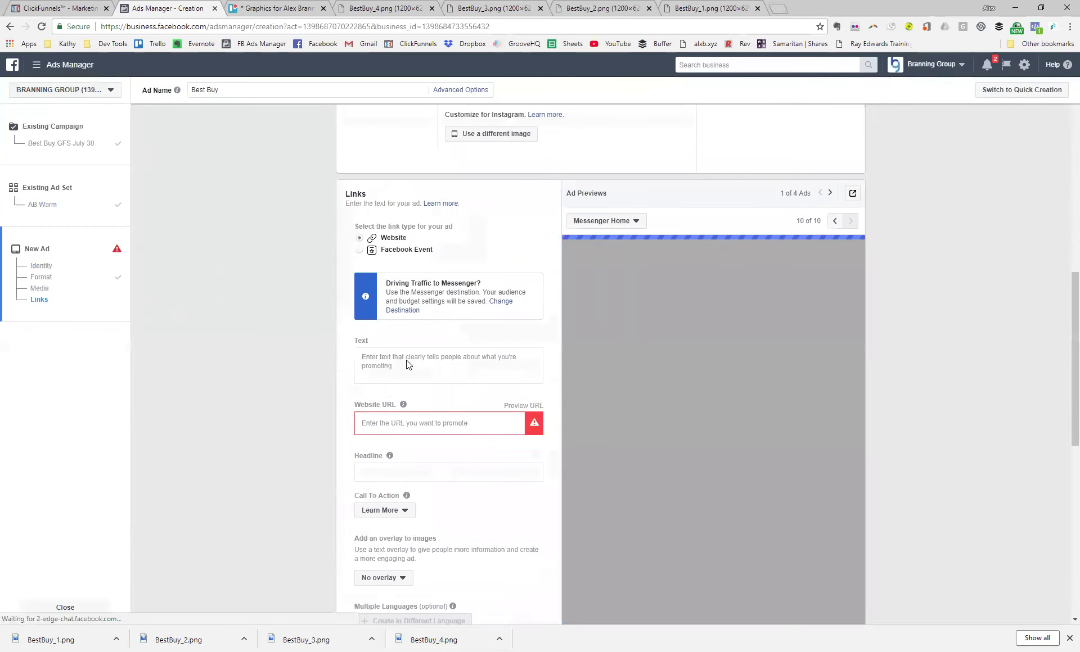
{"action": "left_click", "coordinate": [408, 365]}
{"action": "type", "text": "My podcast has been live for SIX MONTHS! WOW! To celebrate, I am giving away a $200 Gift Card to Best Buy! Click below to enter to win. I'll pick a random winner on July 30!"}
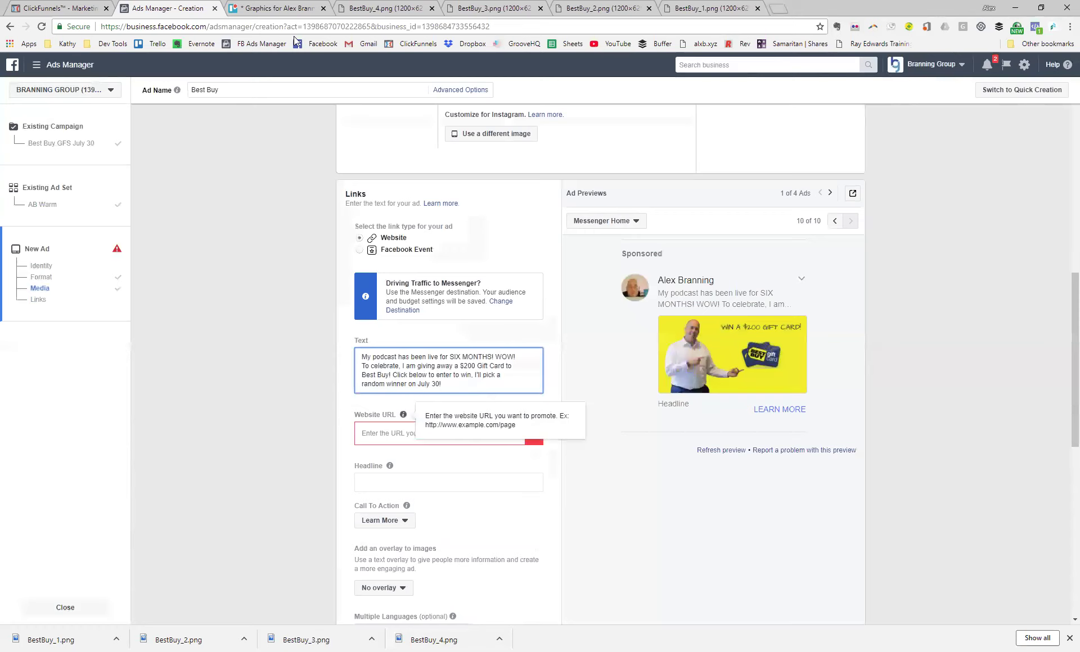
Copy the GFS 2.0 funnel URL from ClickFunnels and paste it as the website URL of the ad in Ads Manager
{"action": "left_click", "coordinate": [74, 8]}
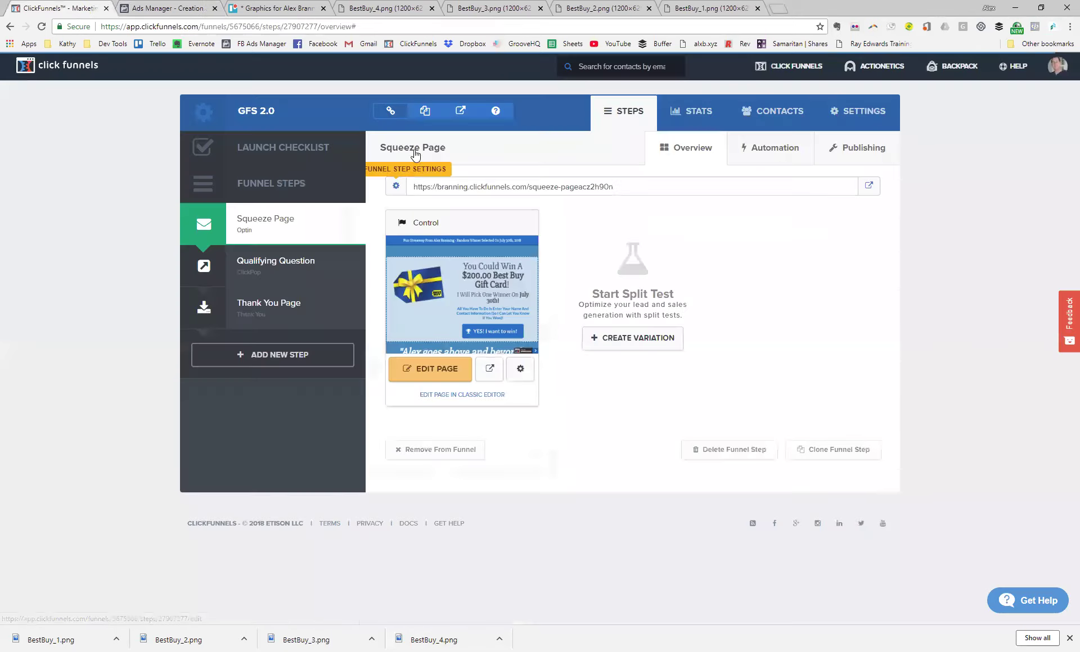
{"action": "left_click", "coordinate": [423, 117]}
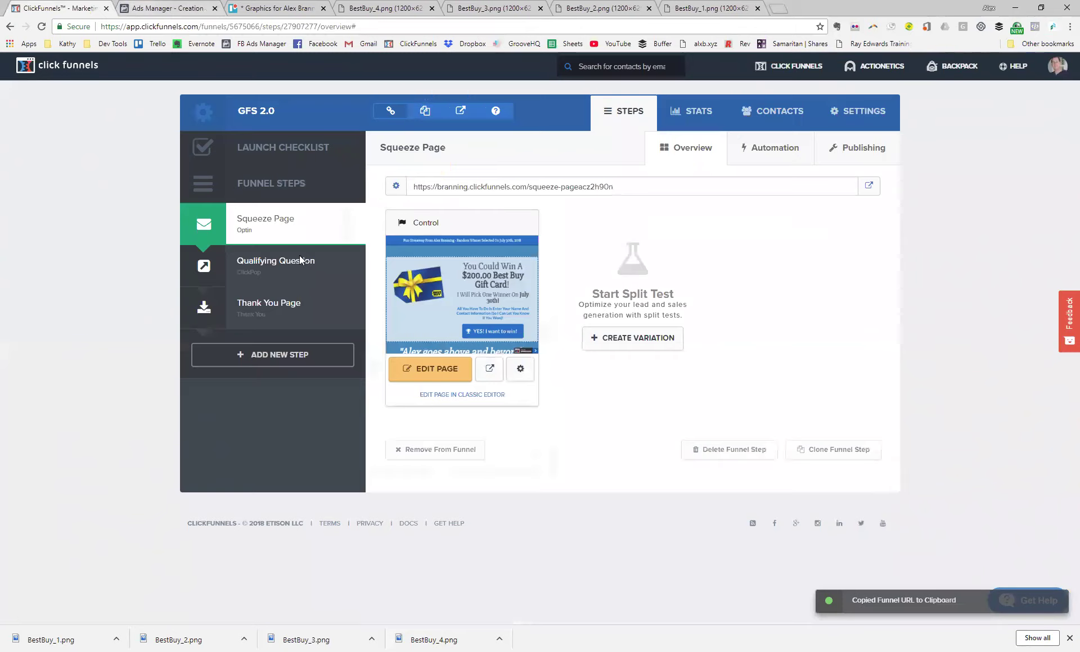
{"action": "key", "text": "ctrl+shift+Tab"}
{"action": "left_click", "coordinate": [404, 433]}
{"action": "key", "text": "ctrl+v"}
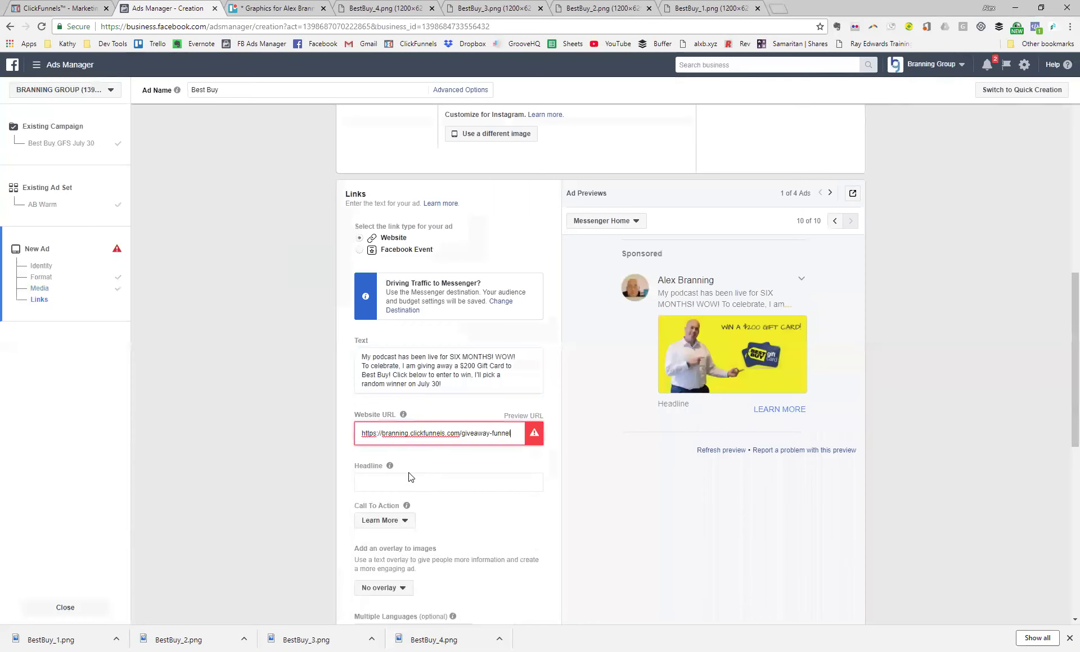
Set the ad's headline to "LET'S CELEBRATE! Win A $200 Best Buy Gift Card"
{"action": "left_click", "coordinate": [417, 487]}
{"action": "type", "text": "You Could Win A $200 Best"}
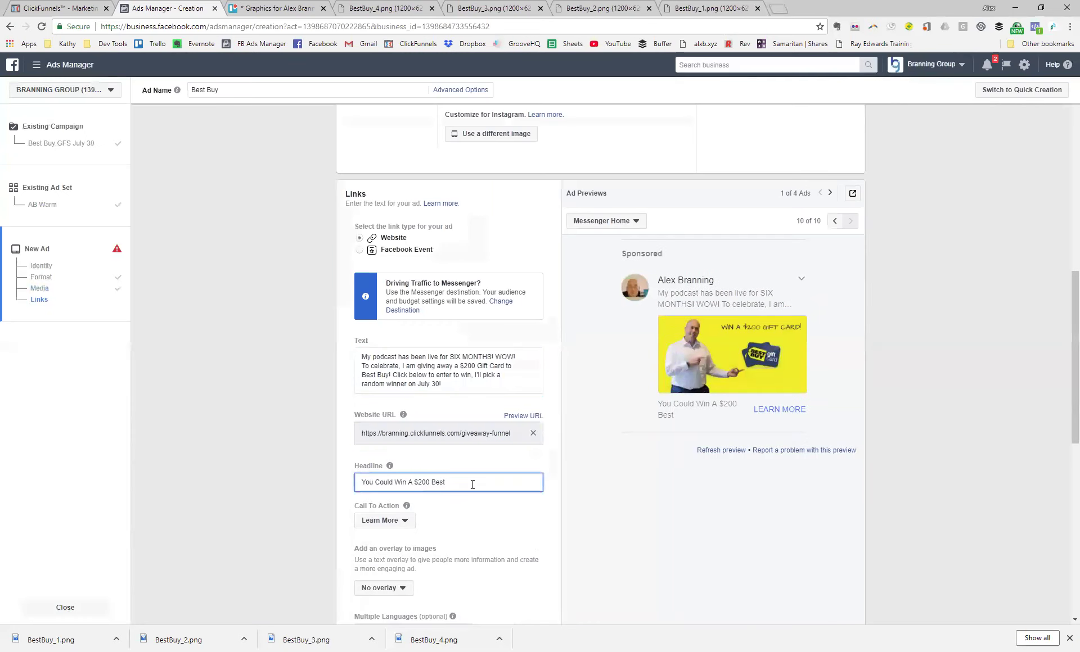
{"action": "type", "text": " Buy Gift Car"}
{"action": "key", "text": "Home"}
{"action": "key", "text": "ctrl+shift+Right"}
{"action": "key", "text": "ctrl+shift+Right"}
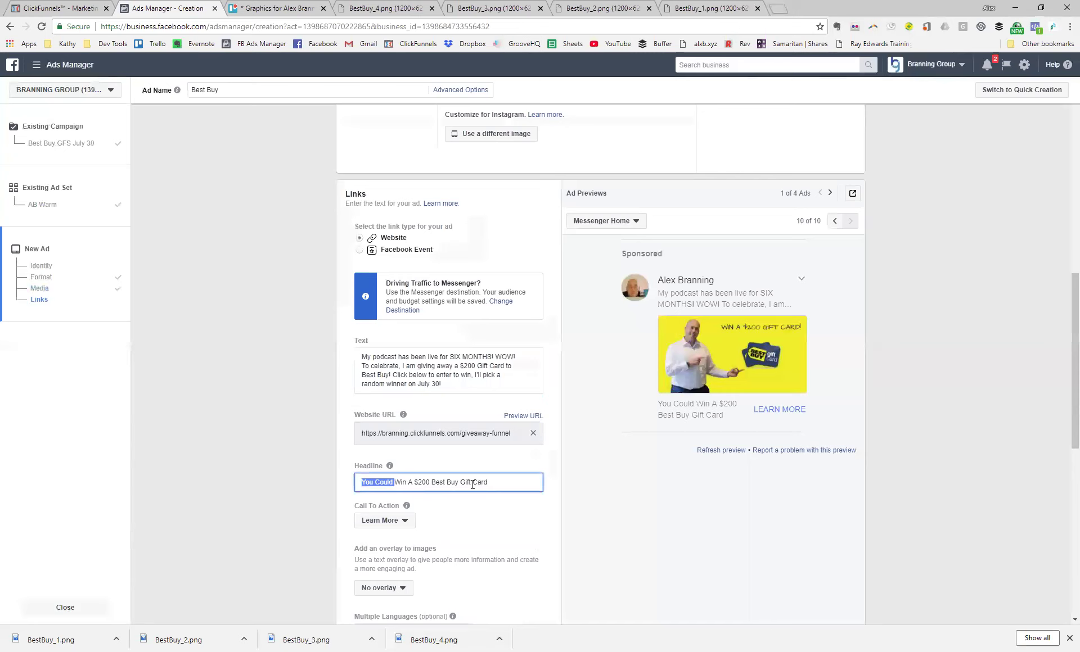
{"action": "type", "text": "LET'S CELEBRA"}
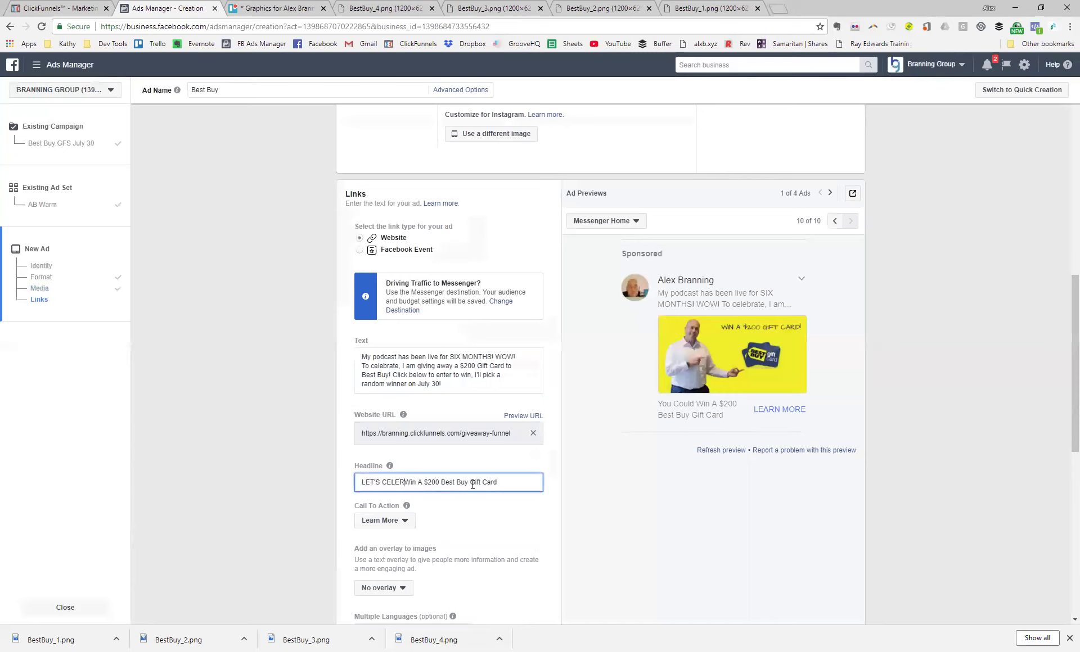
{"action": "type", "text": "TE!"}
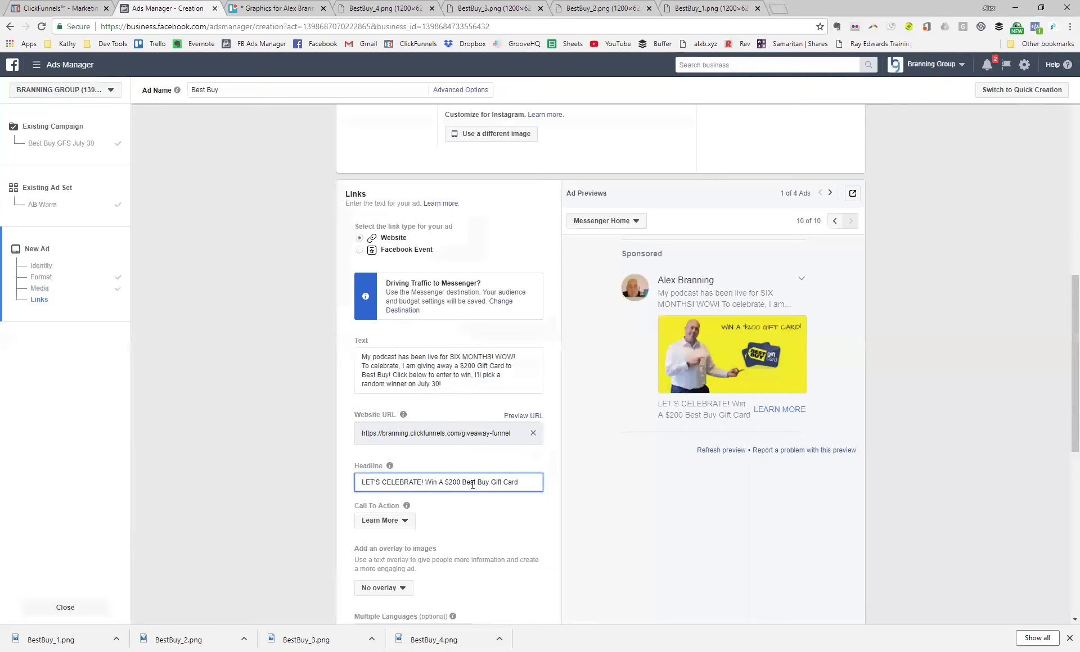
Change the ad's call to action to Sign Up
{"action": "scroll", "coordinate": [472, 485], "scroll_direction": "down", "scroll_amount": 3}
{"action": "left_click", "coordinate": [364, 353]}
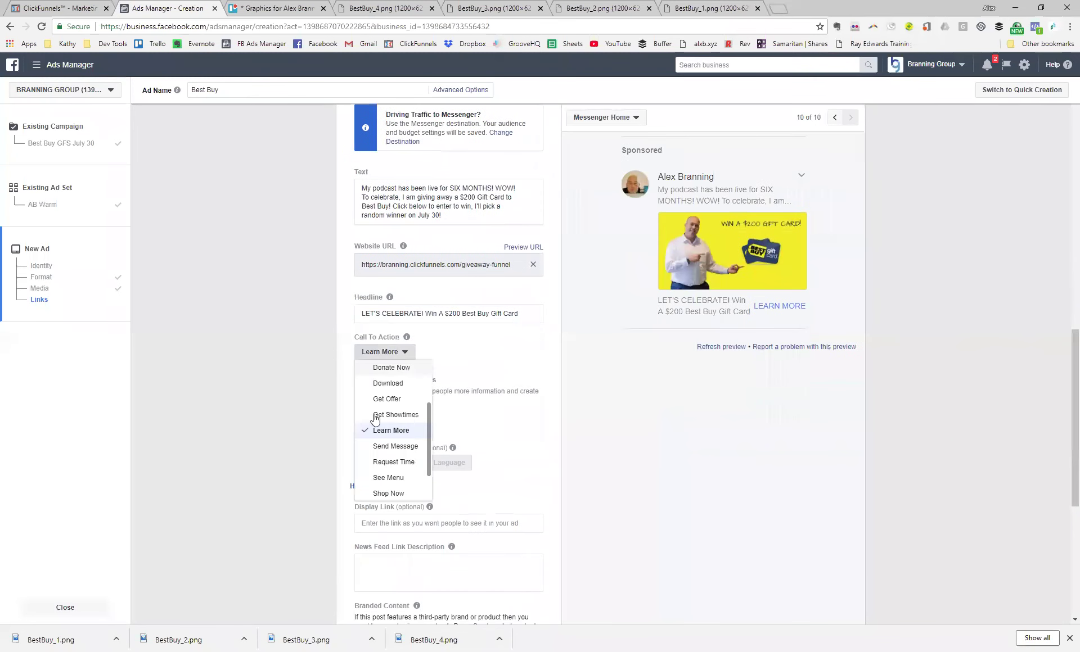
{"action": "scroll", "coordinate": [391, 497], "scroll_direction": "down", "scroll_amount": 2}
{"action": "left_click", "coordinate": [366, 467]}
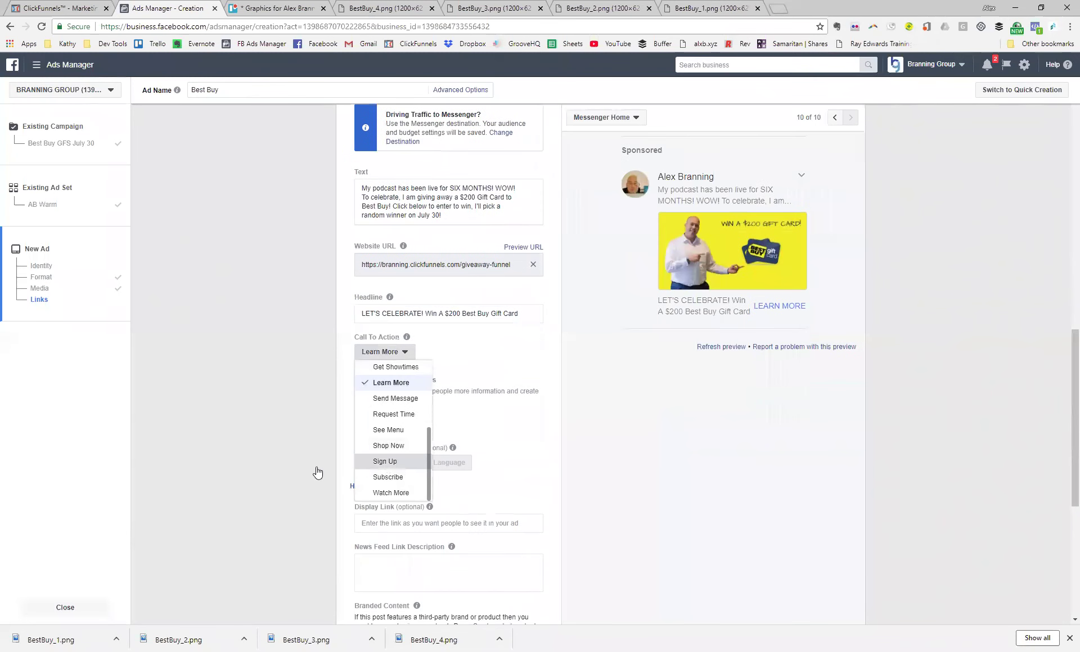
Review the four podcast celebration ads, save them to draft and publish them, returning to the full ads list
{"action": "scroll", "coordinate": [316, 467], "scroll_direction": "down", "scroll_amount": 6}
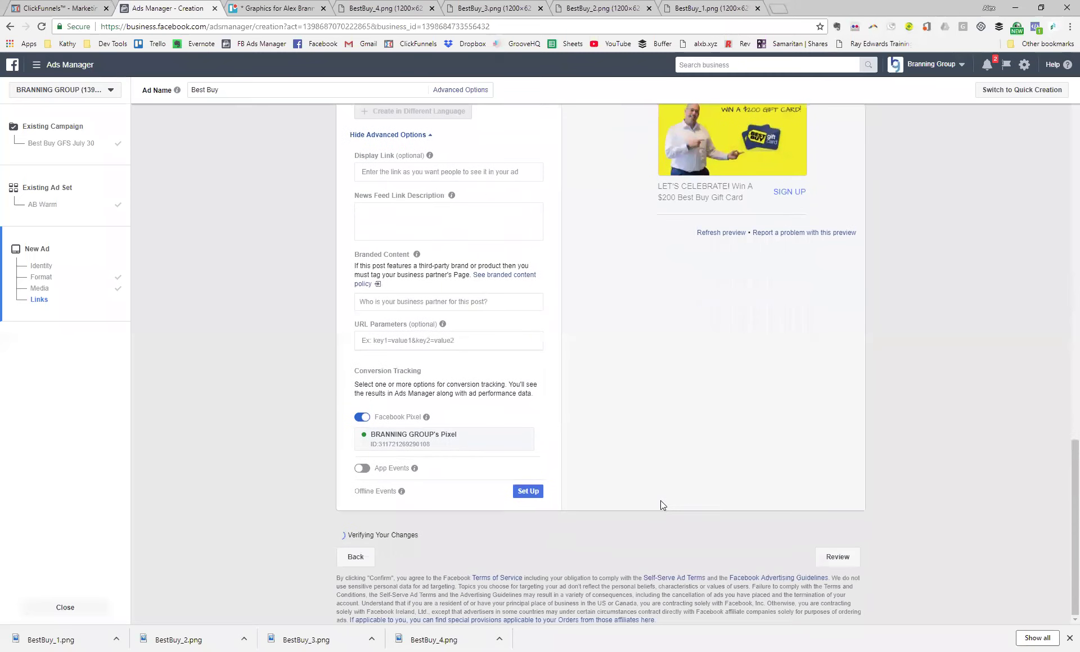
{"action": "left_click", "coordinate": [832, 557]}
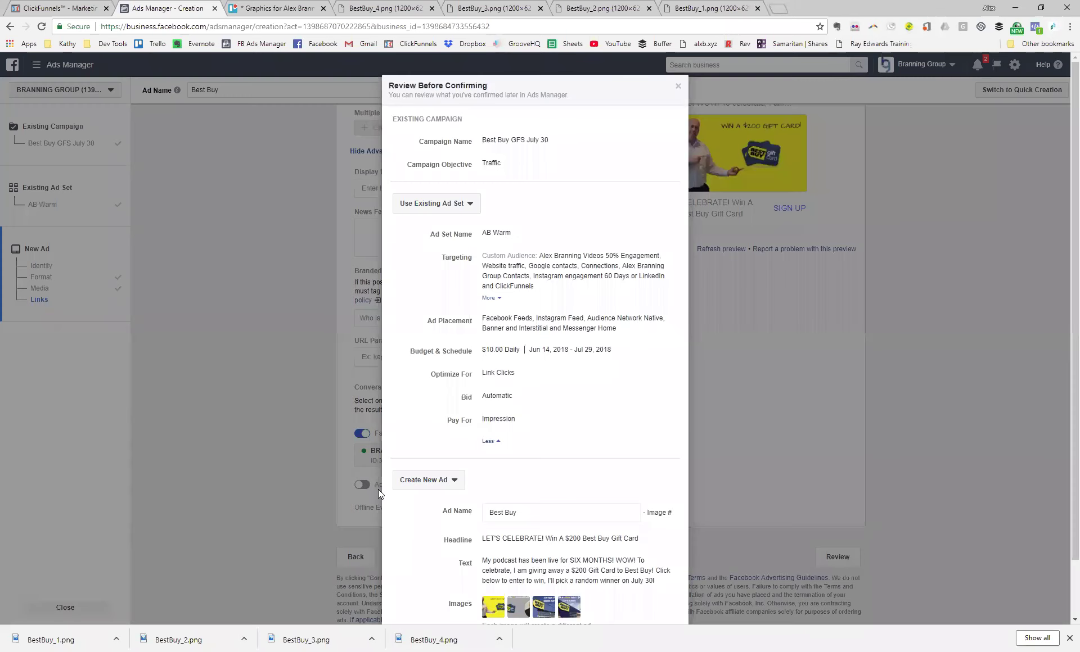
{"action": "scroll", "coordinate": [544, 400], "scroll_direction": "down", "scroll_amount": 1}
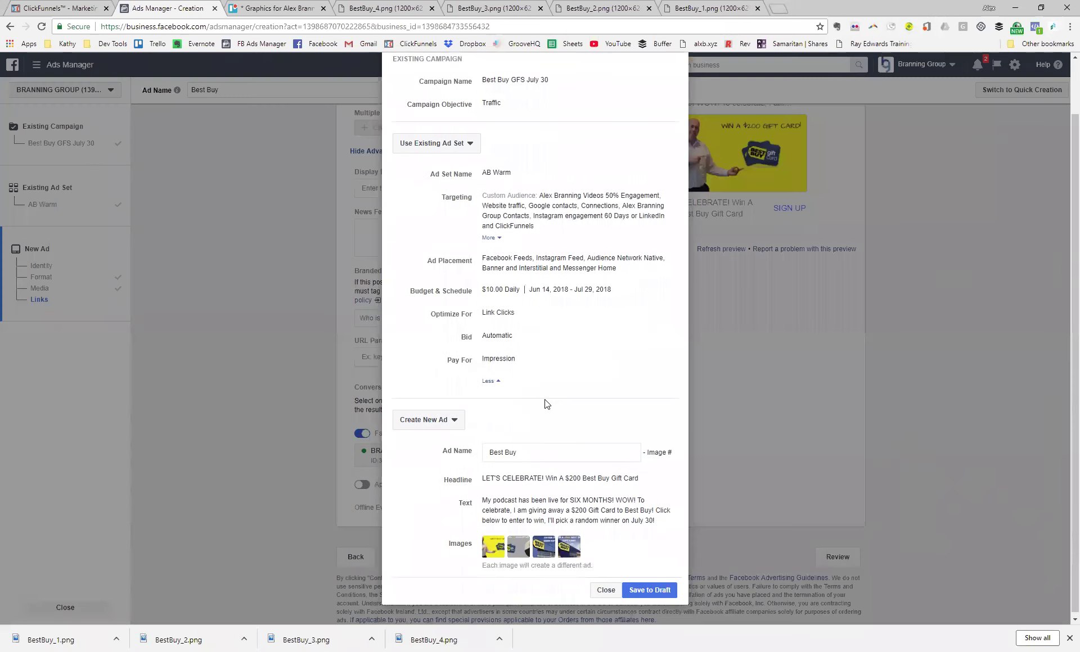
{"action": "left_click", "coordinate": [663, 588]}
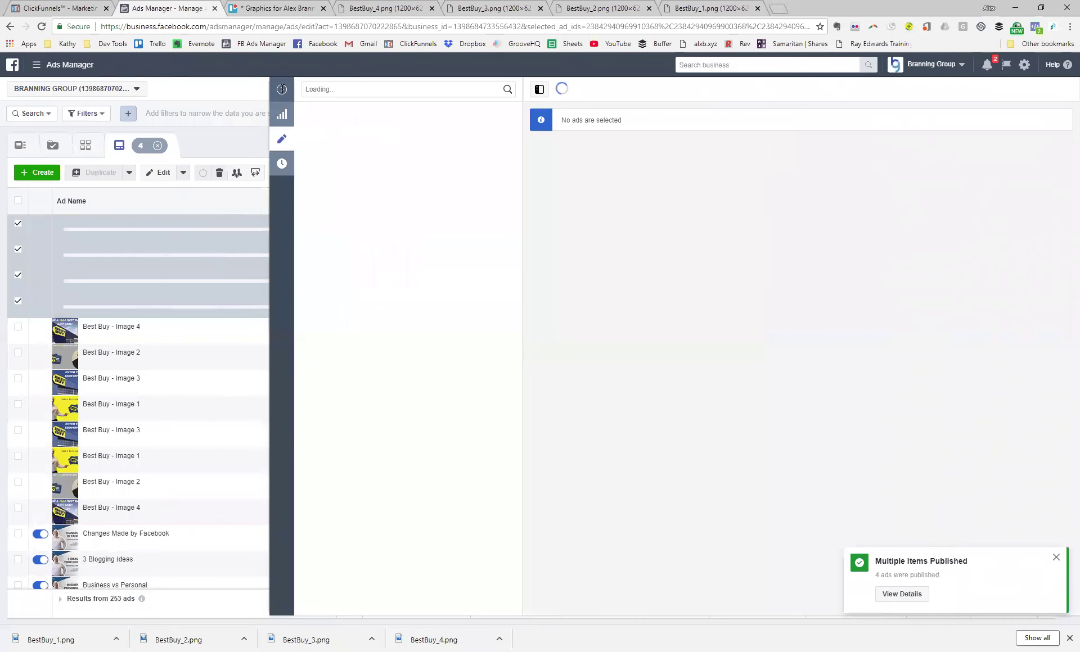
{"action": "left_click", "coordinate": [282, 90]}
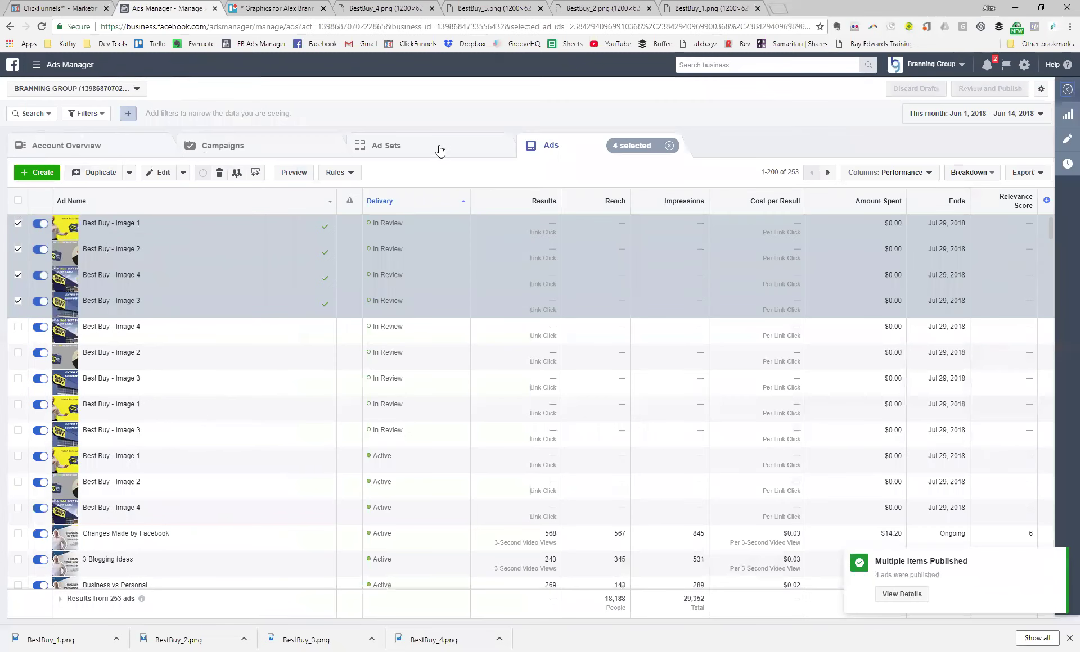
Clear the ad selection and duplicate the newest AB Warm ad set once into its original campaign, optimized for landing page views
{"action": "left_click", "coordinate": [669, 146]}
{"action": "left_click", "coordinate": [392, 161]}
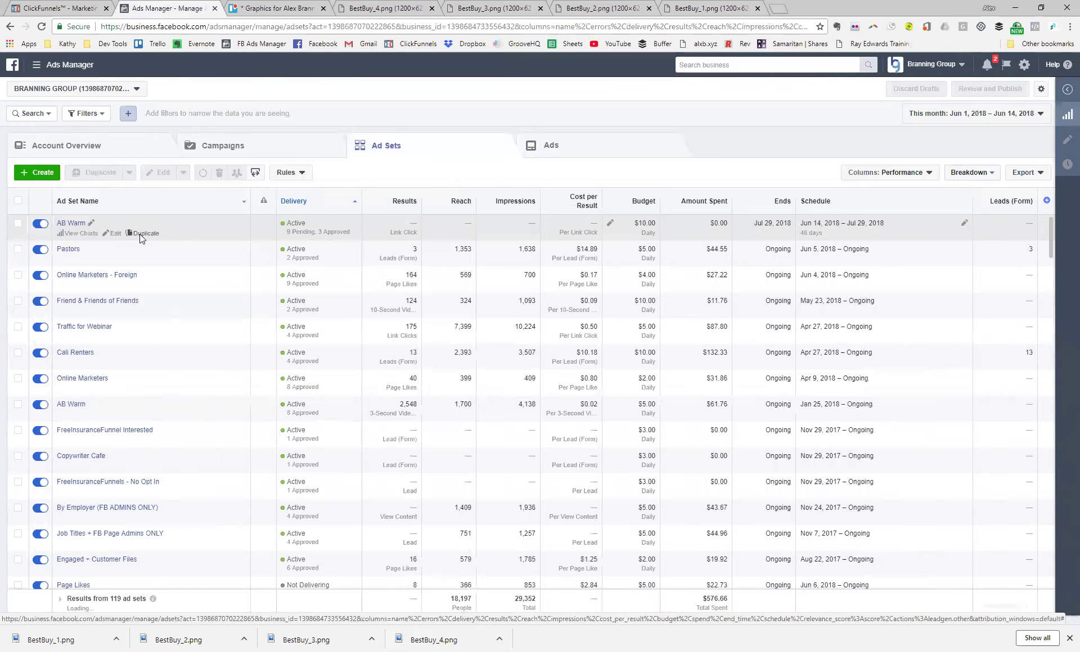
{"action": "left_click", "coordinate": [140, 234]}
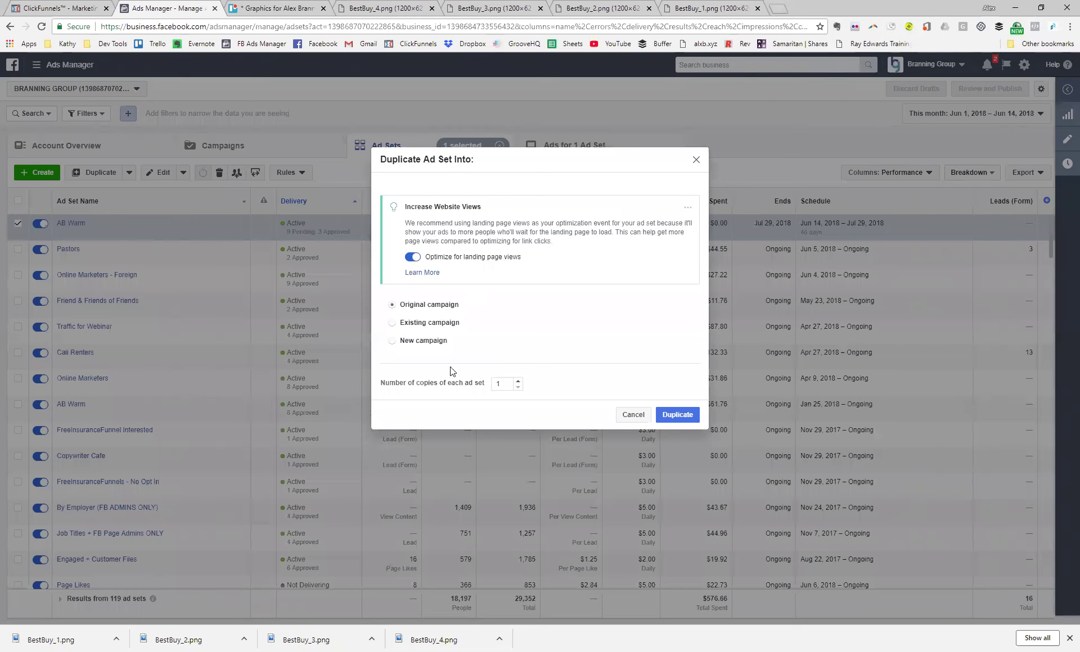
{"action": "left_click", "coordinate": [677, 415]}
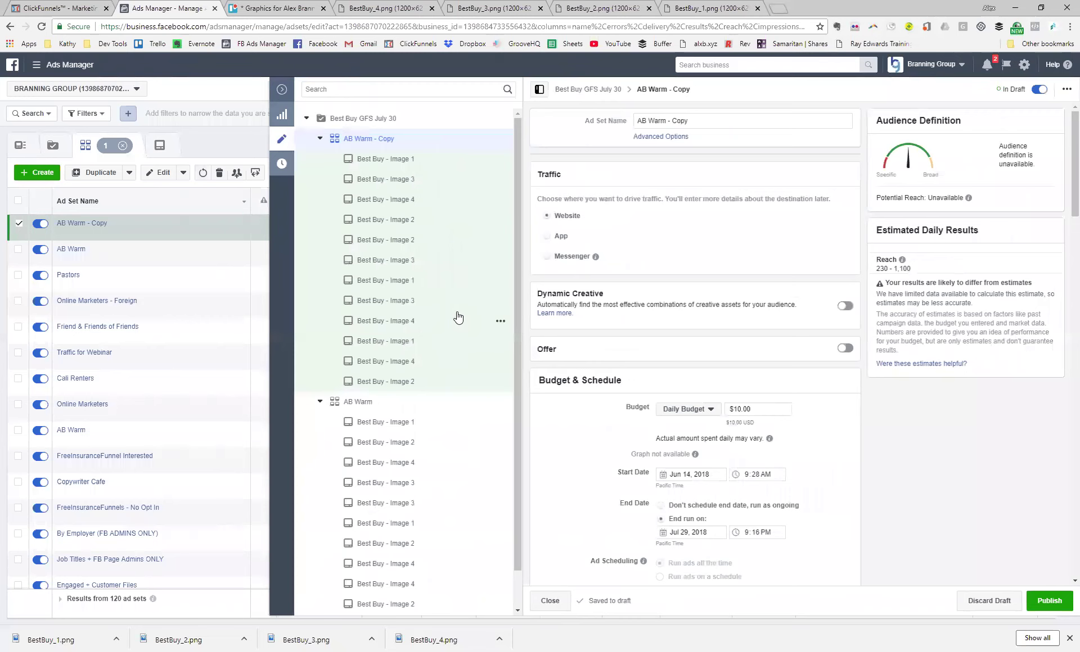
Rename the duplicated ad set as "Russell Brunson, Ryan Deiss and Frank Kern"
{"action": "triple_click", "coordinate": [718, 122]}
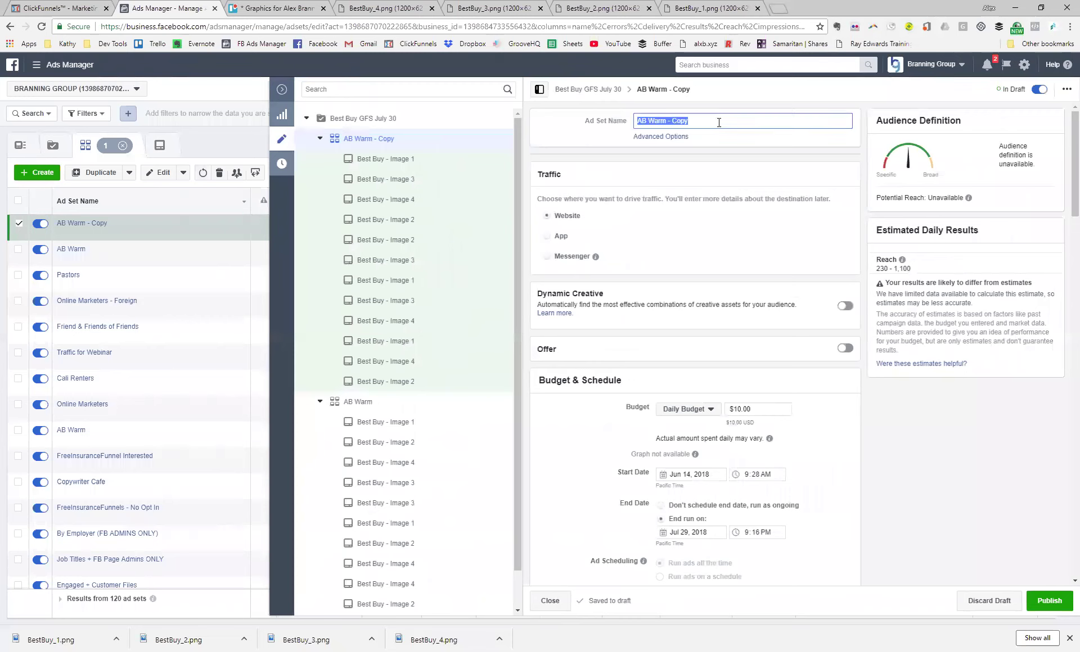
{"action": "type", "text": "Russel"}
{"action": "key", "text": "BackSpace"}
{"action": "type", "text": "l Brunson, Ryan Deiss and Frank Kern"}
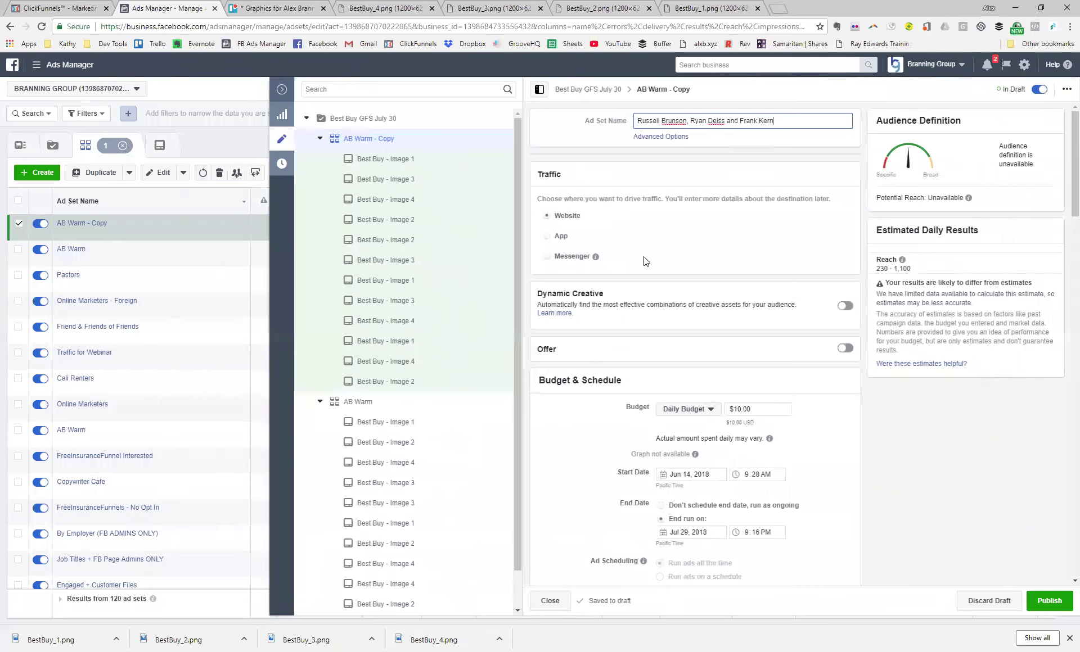
Remove all custom audiences from the new ad set, including the video engagement, website traffic, customer list and Instagram engagement audiences
{"action": "scroll", "coordinate": [645, 261], "scroll_direction": "down", "scroll_amount": 2}
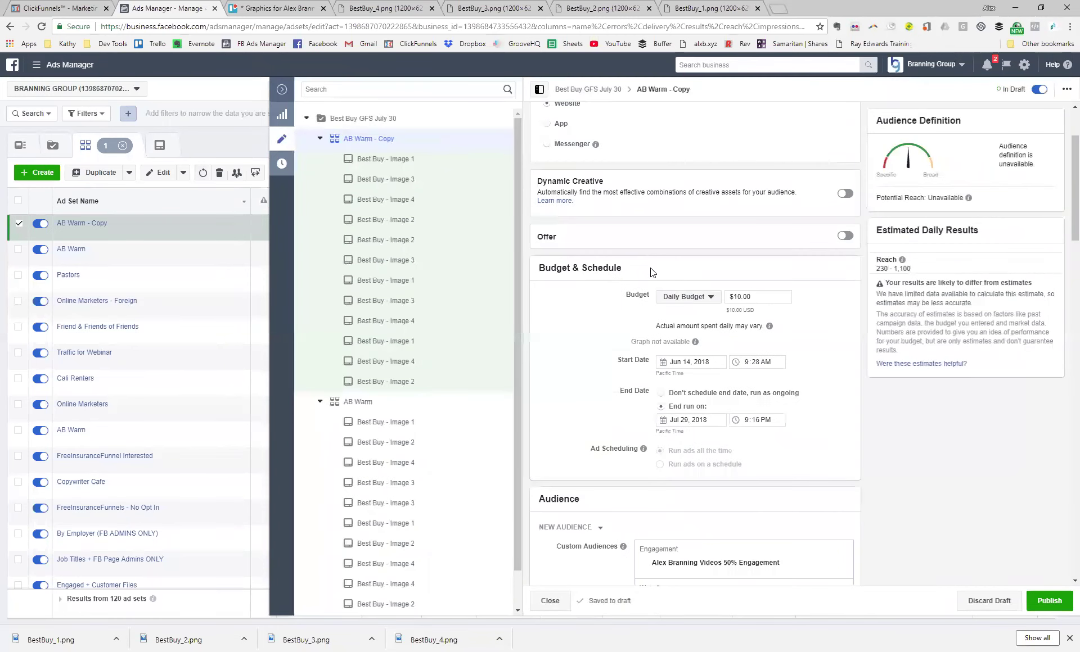
{"action": "scroll", "coordinate": [650, 272], "scroll_direction": "down", "scroll_amount": 4}
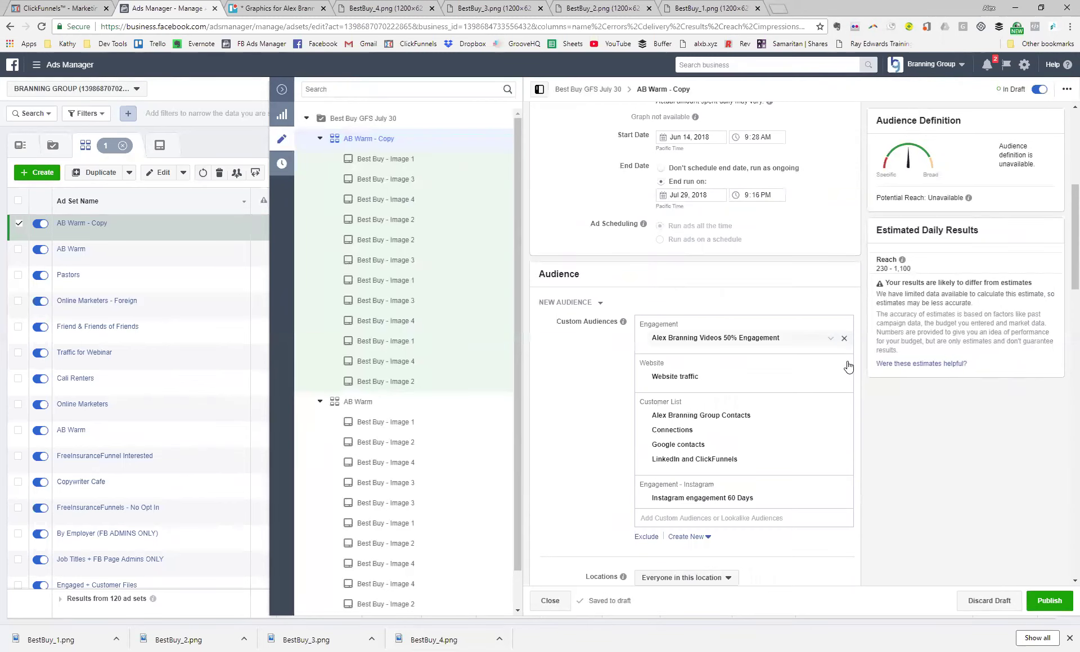
{"action": "left_click", "coordinate": [844, 338]}
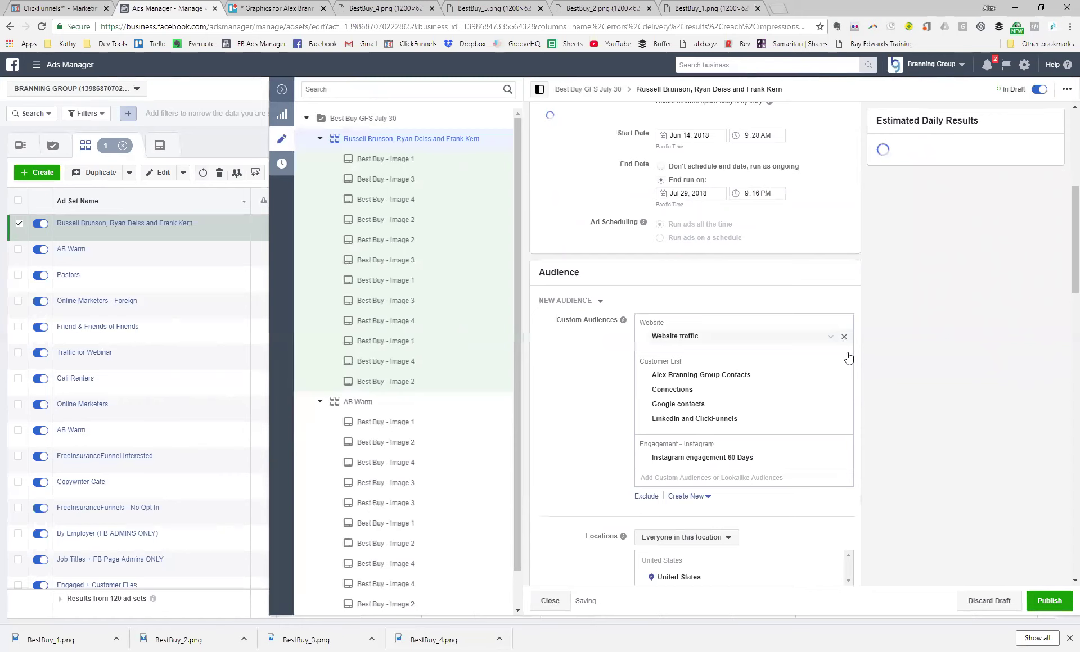
{"action": "left_click", "coordinate": [843, 336]}
{"action": "mouse_move", "coordinate": [844, 344]}
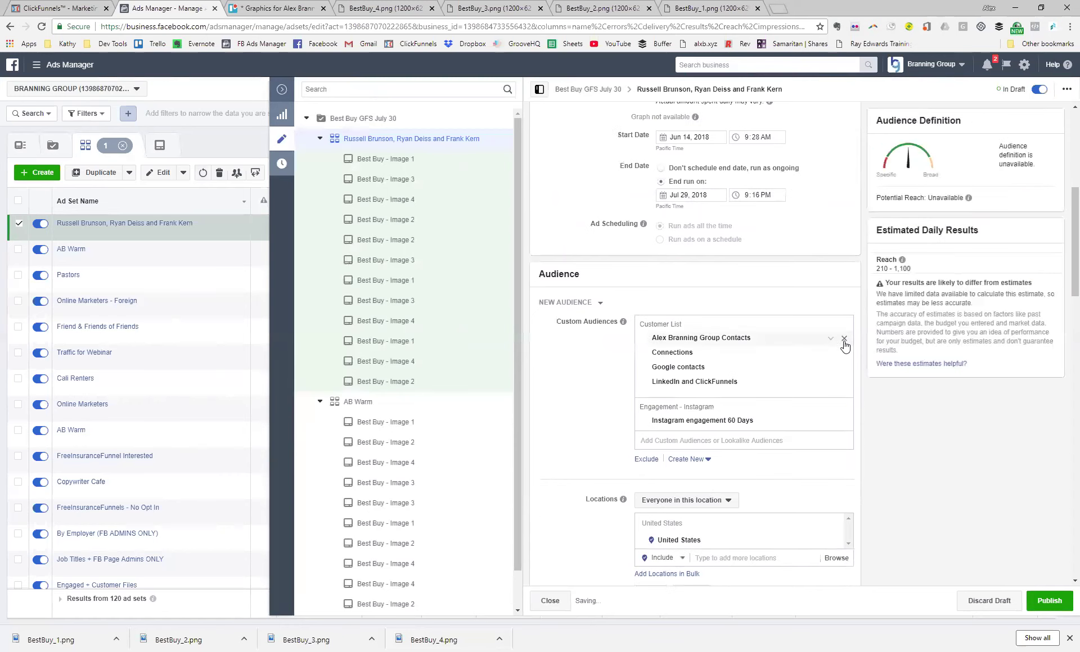
{"action": "left_click", "coordinate": [844, 340]}
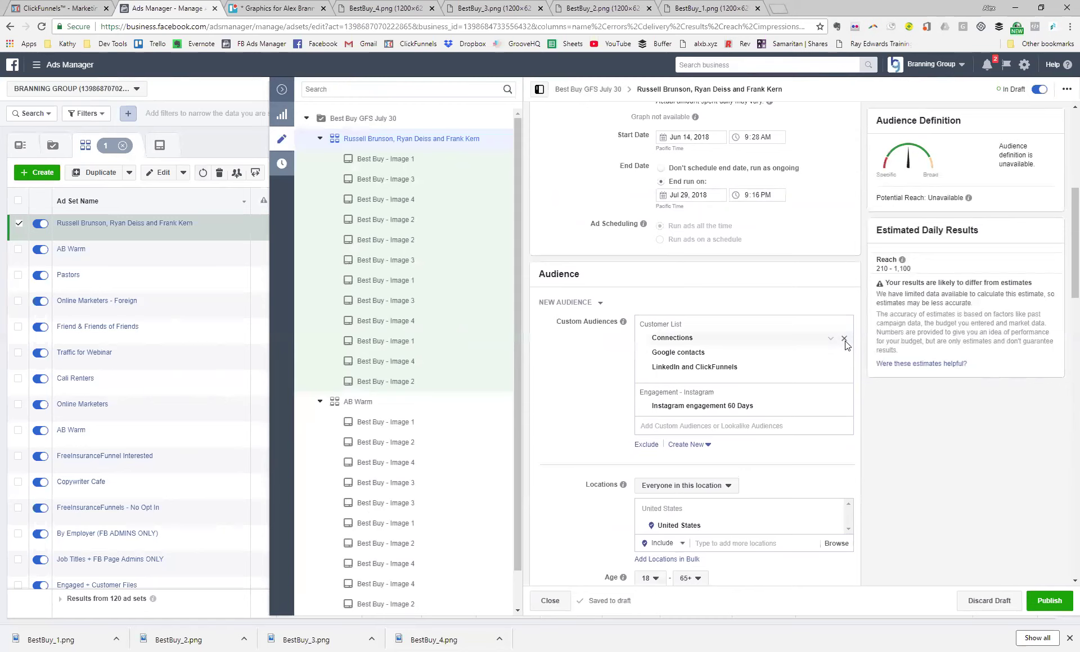
{"action": "double_click", "coordinate": [844, 339]}
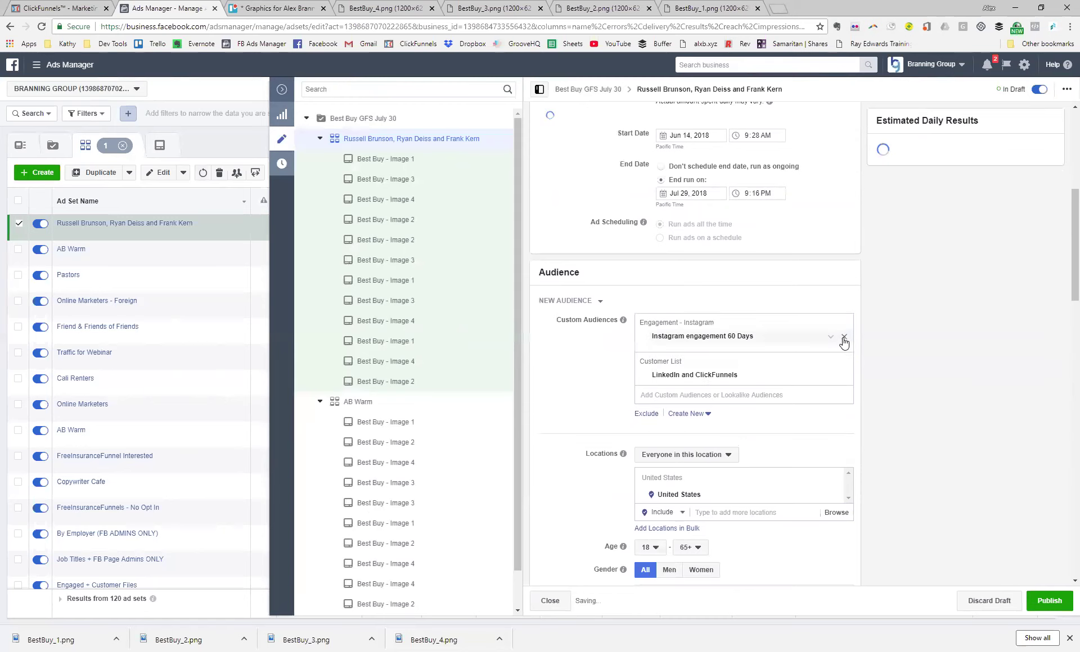
{"action": "left_click", "coordinate": [844, 337]}
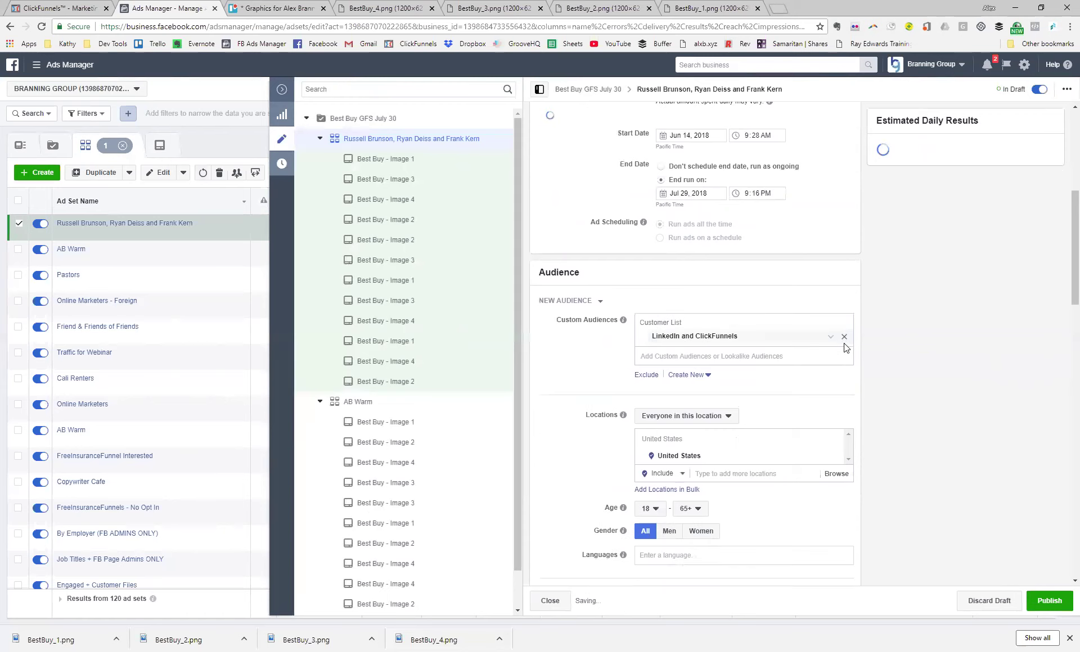
{"action": "left_click", "coordinate": [844, 337]}
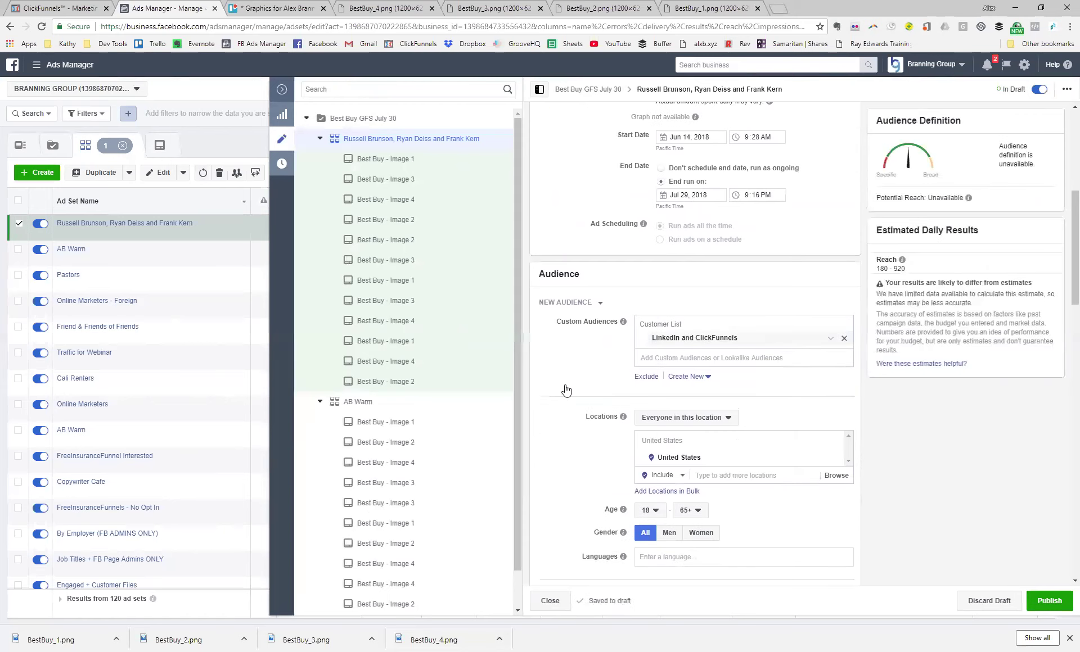
Add Russell Brunson, Ryan Deiss and Frank Kern as interests in the ad set's detailed targeting
{"action": "scroll", "coordinate": [565, 390], "scroll_direction": "down", "scroll_amount": 4}
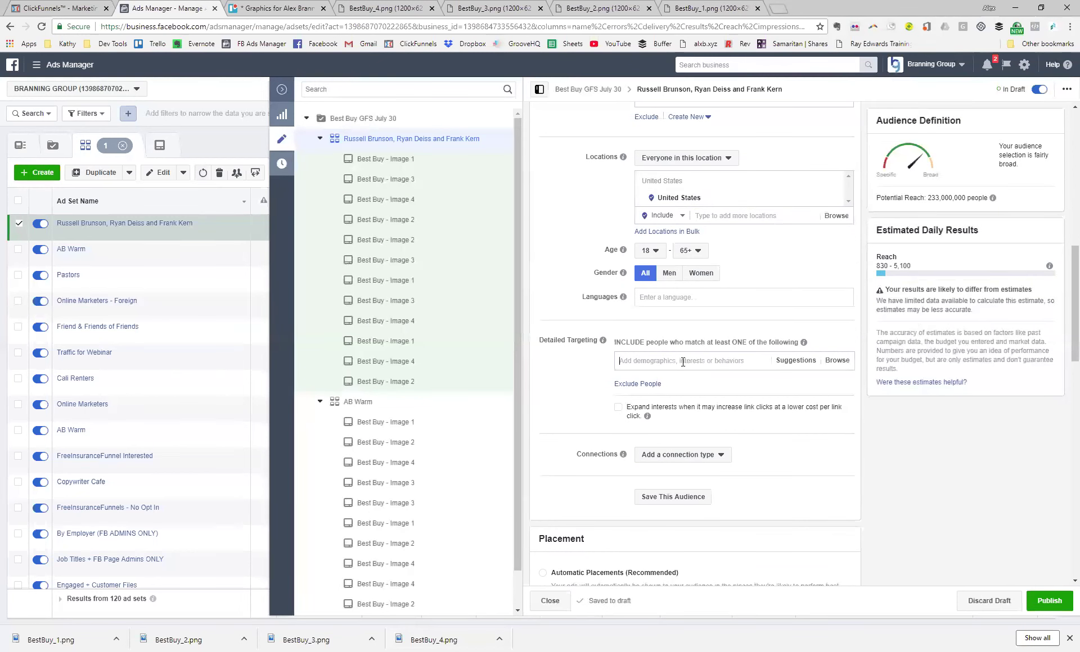
{"action": "type", "text": "russell b"}
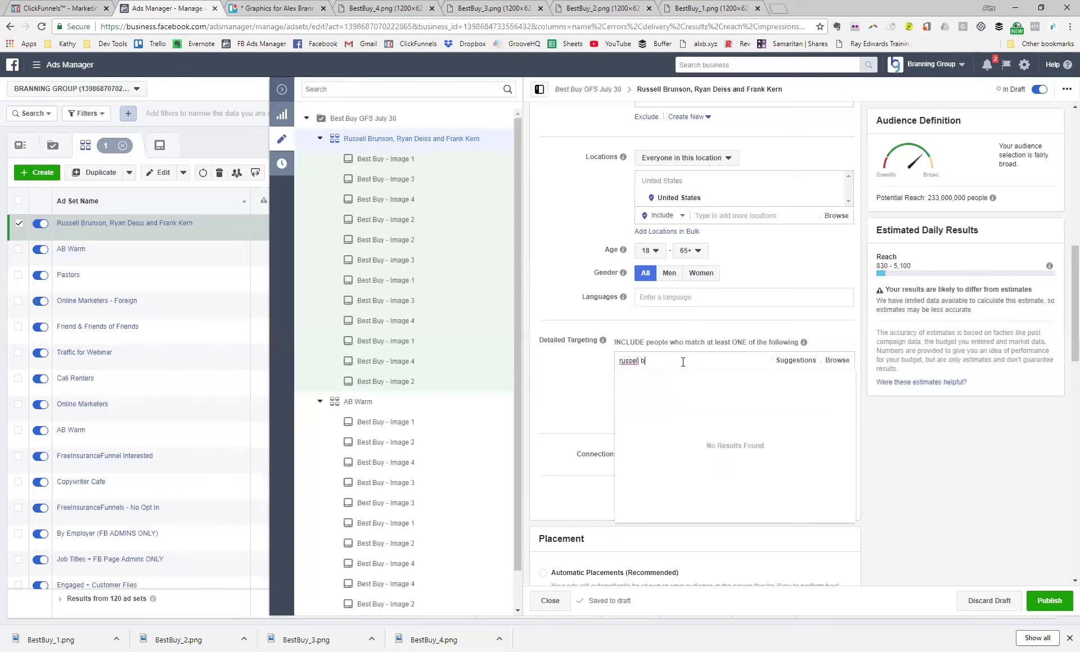
{"action": "type", "text": "runoon"}
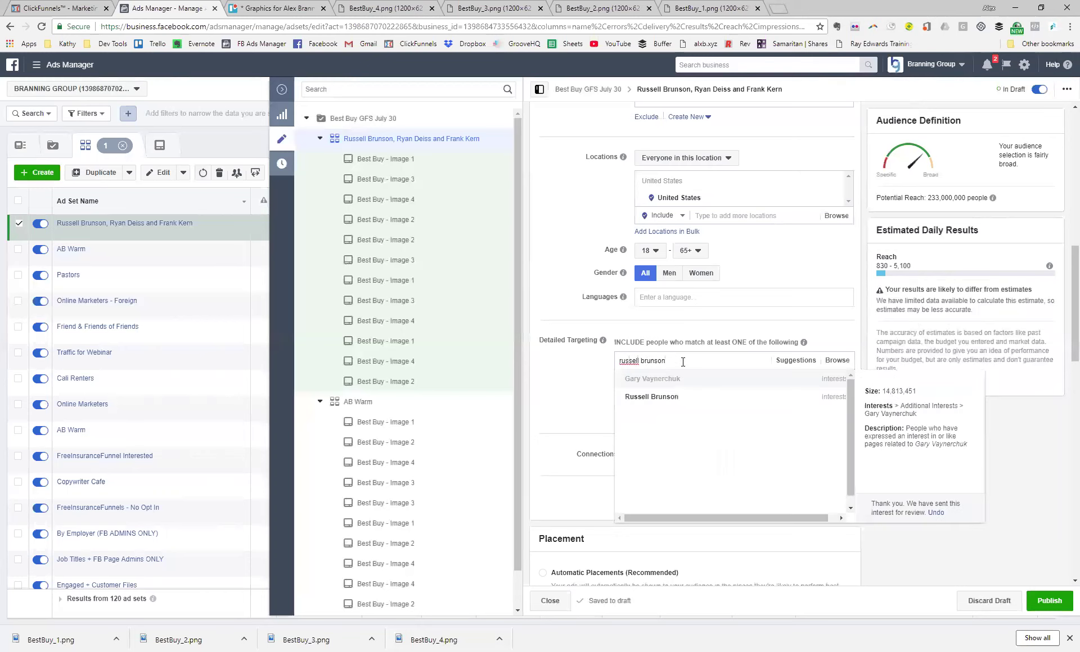
{"action": "left_click", "coordinate": [668, 397]}
{"action": "type", "text": "ryan des"}
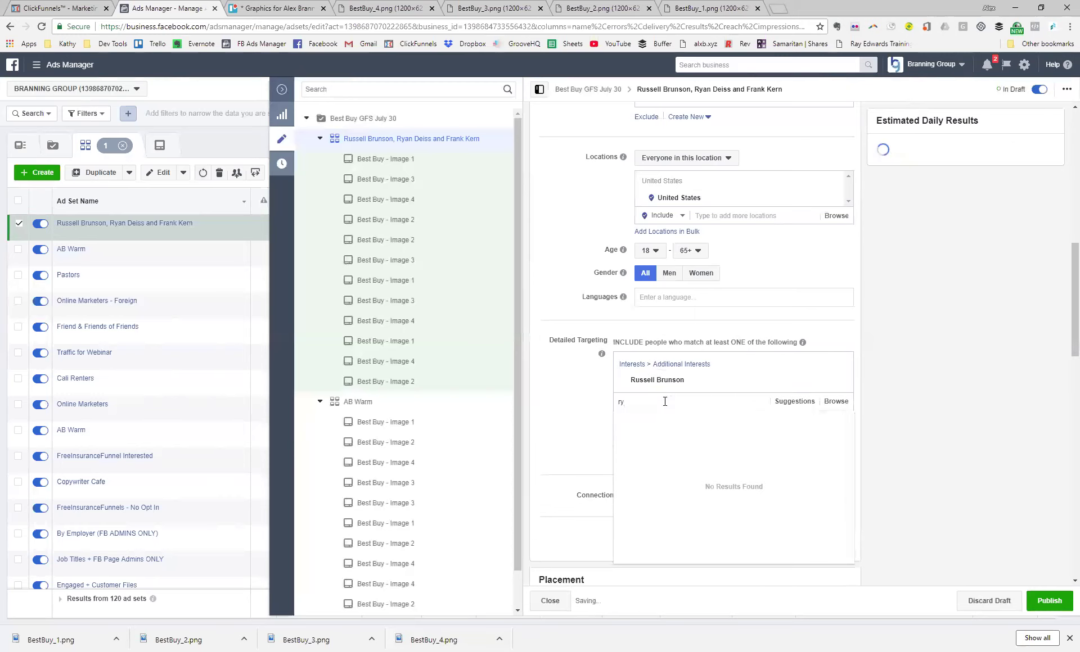
{"action": "type", "text": "iss"}
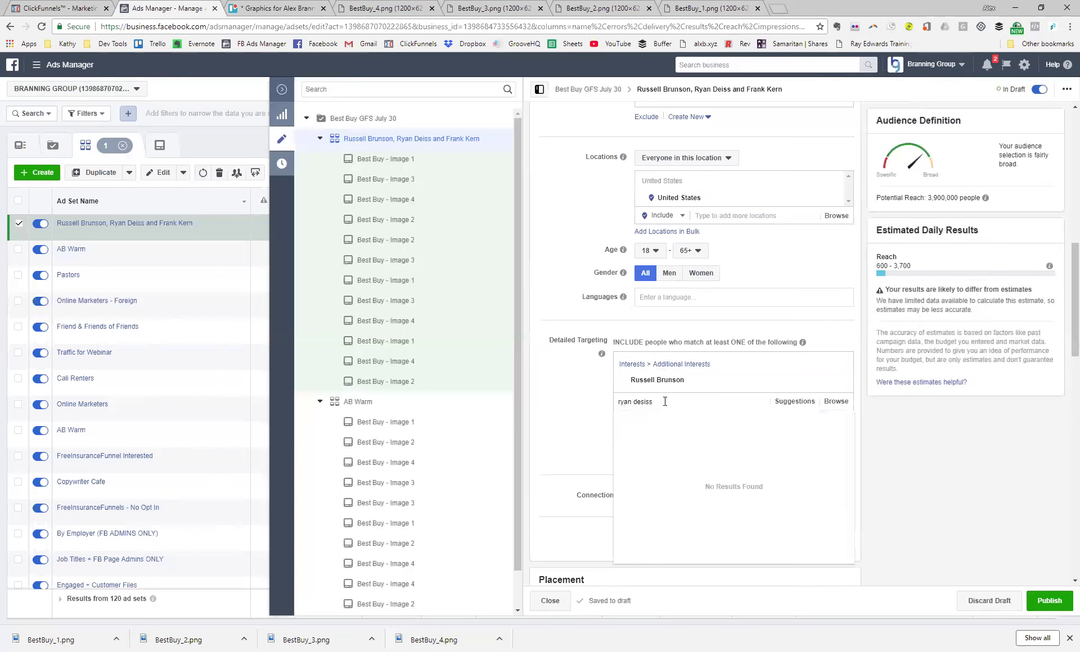
{"action": "key", "text": "BackSpace"}
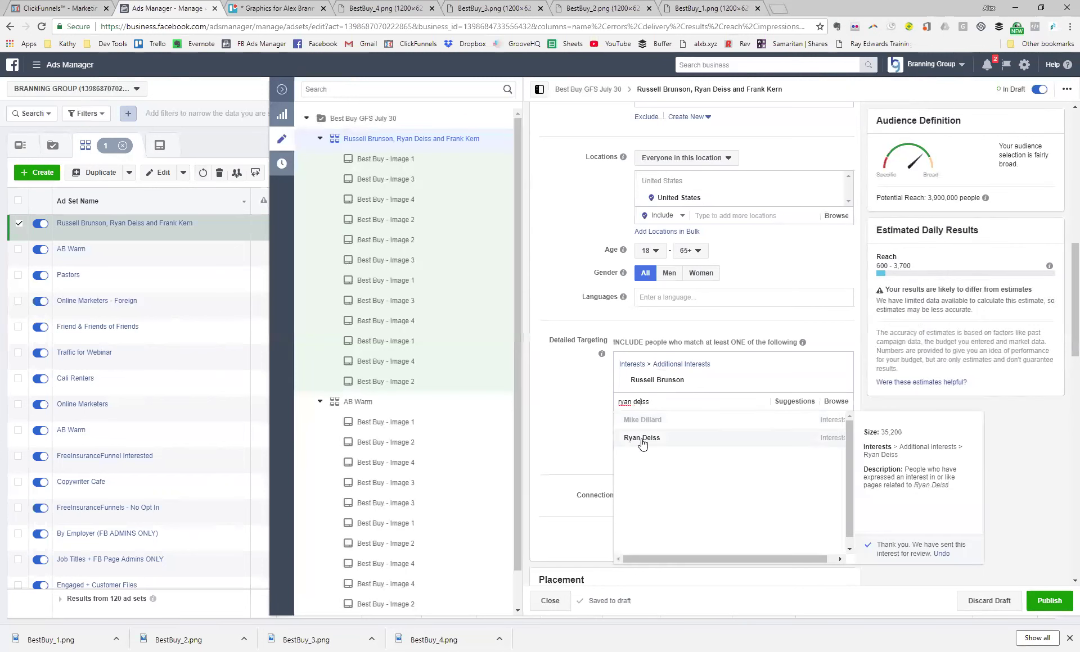
{"action": "left_click", "coordinate": [642, 440]}
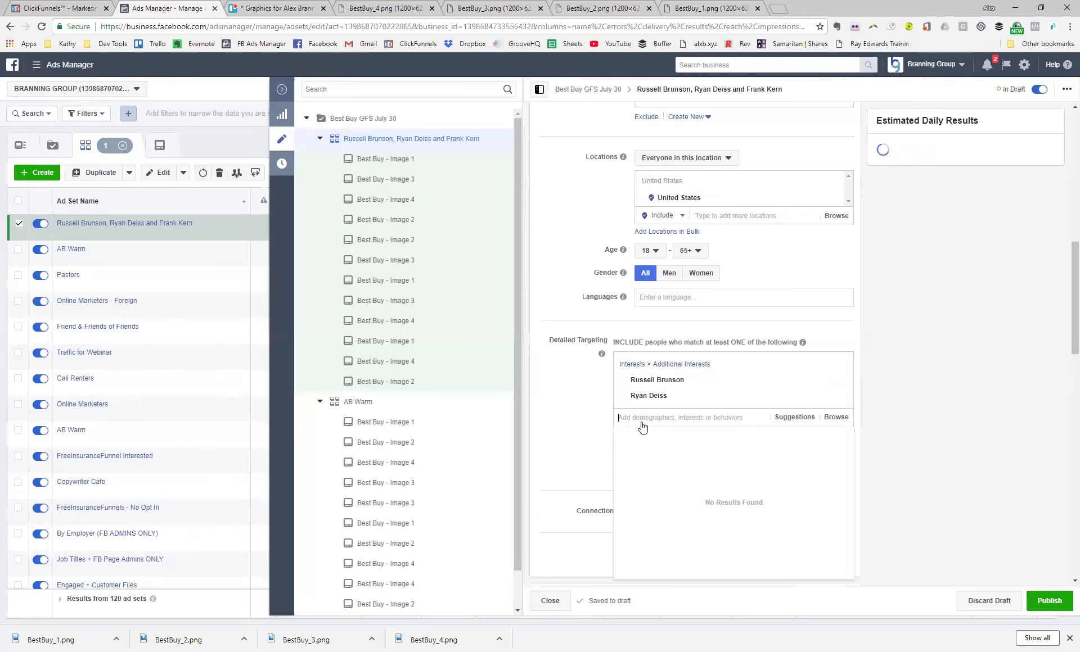
{"action": "type", "text": "fra"}
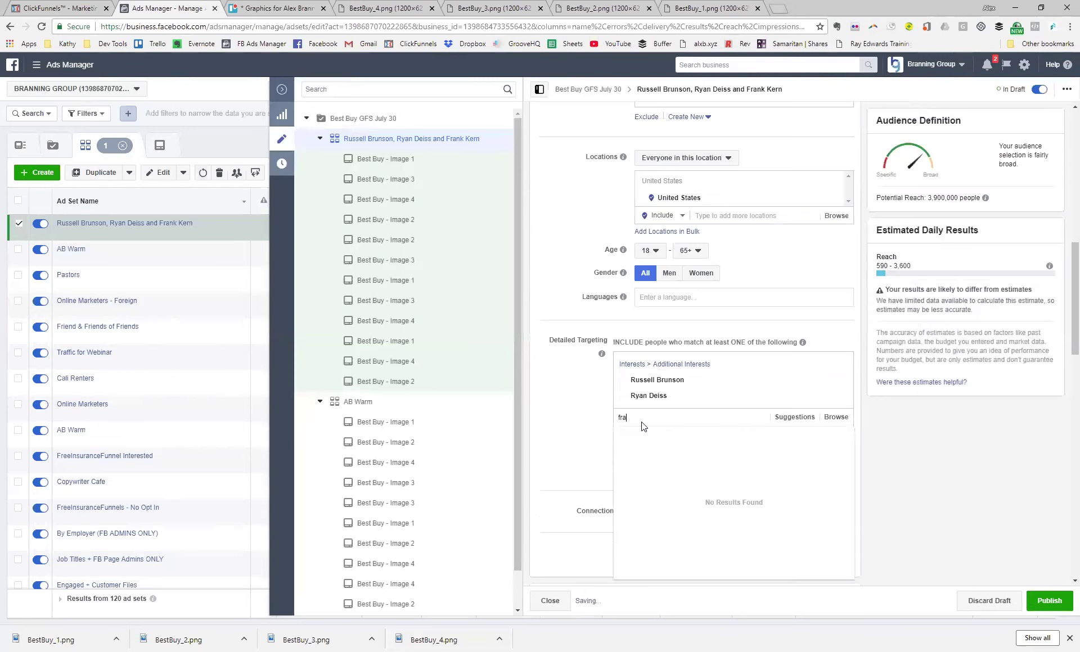
{"action": "type", "text": "nk kern"}
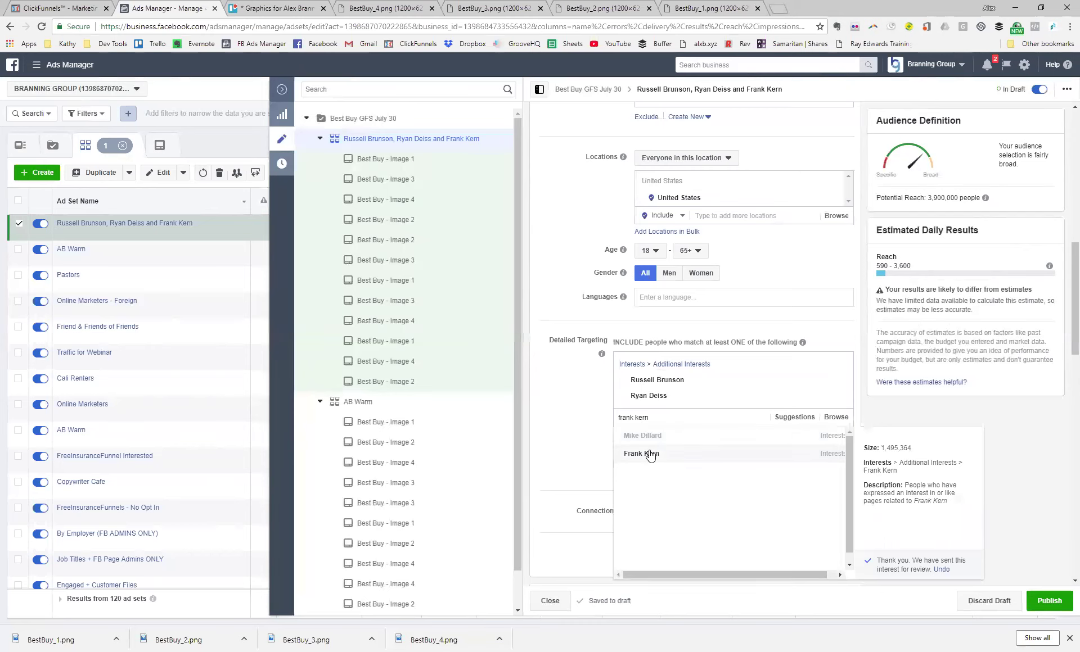
{"action": "left_click", "coordinate": [650, 455]}
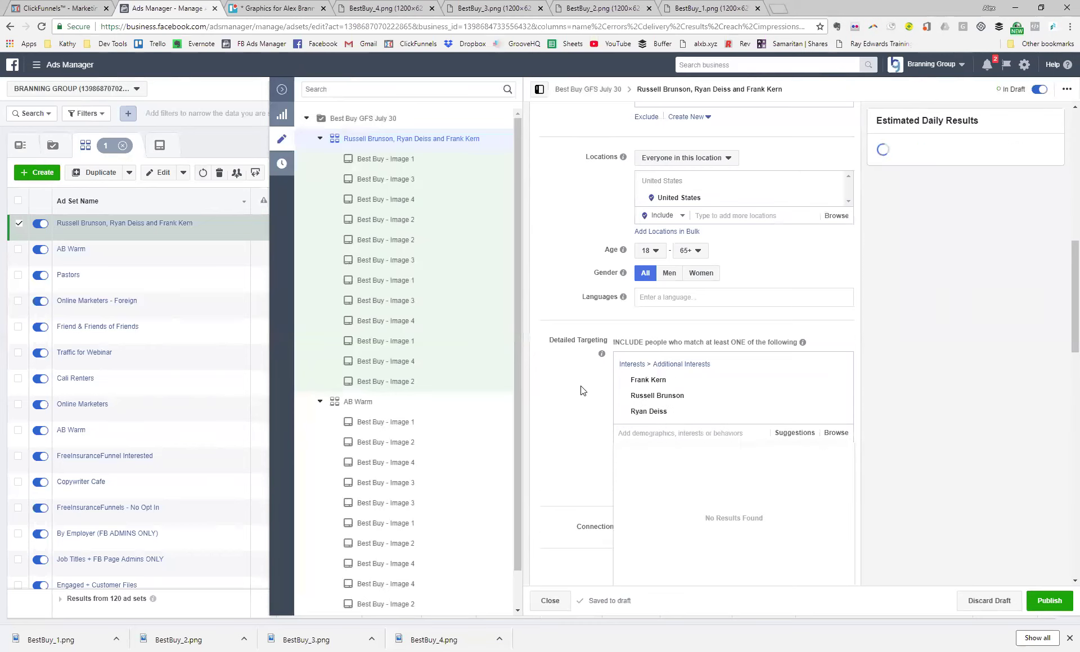
Exclude Audience Network and Messenger from the ad set's placements so it targets only the Facebook and Instagram feeds
{"action": "scroll", "coordinate": [582, 391], "scroll_direction": "down", "scroll_amount": 5}
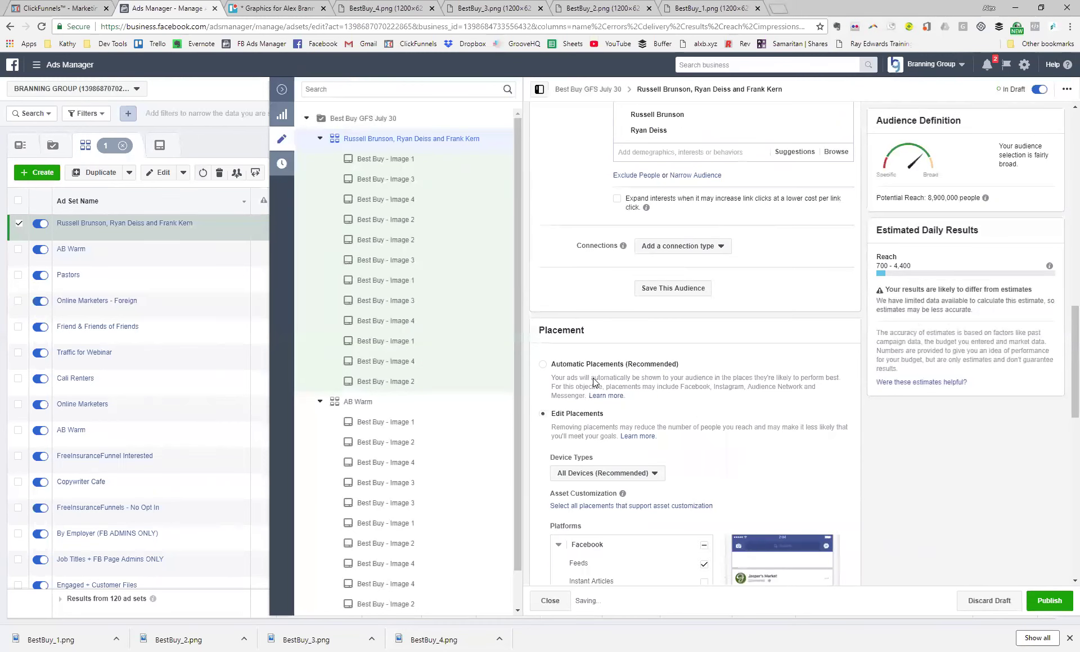
{"action": "scroll", "coordinate": [595, 382], "scroll_direction": "down", "scroll_amount": 8}
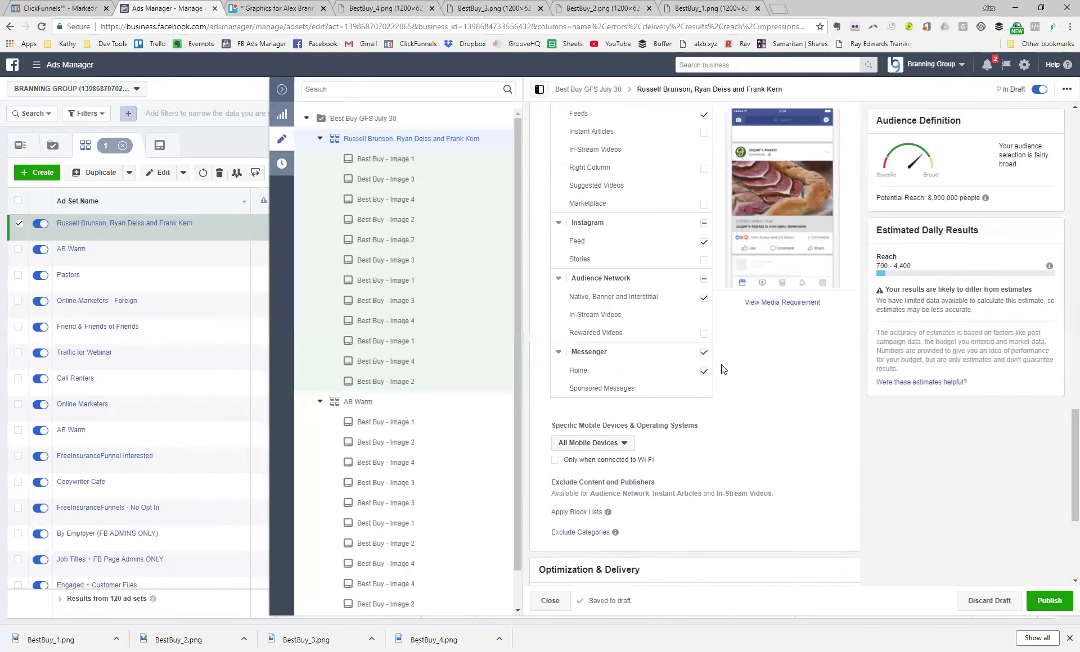
{"action": "mouse_move", "coordinate": [711, 353]}
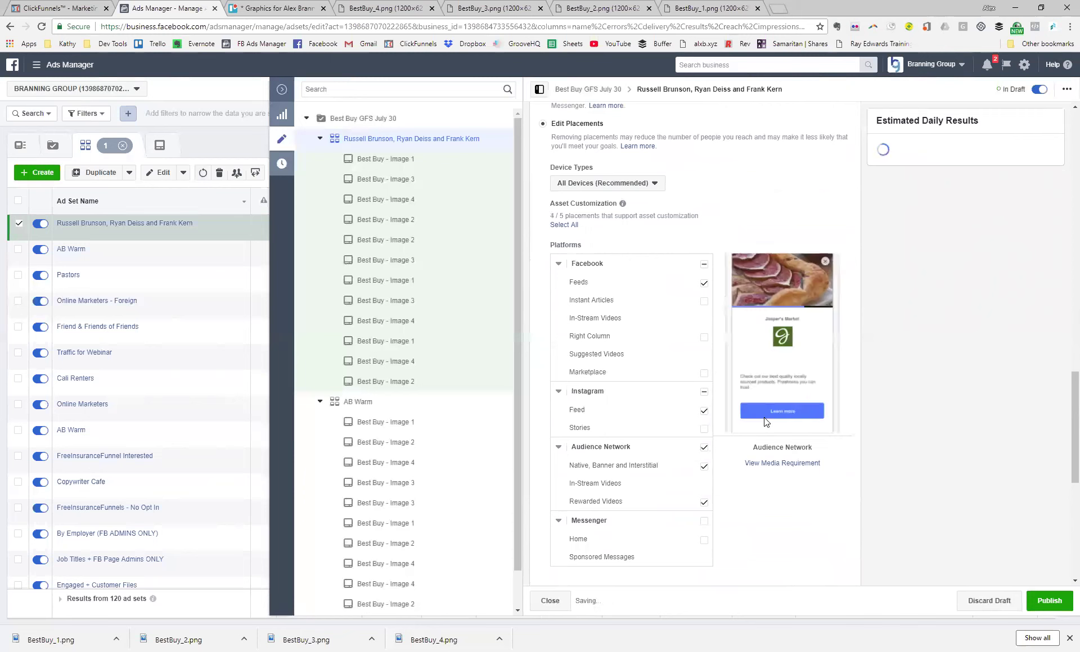
{"action": "left_click", "coordinate": [704, 503]}
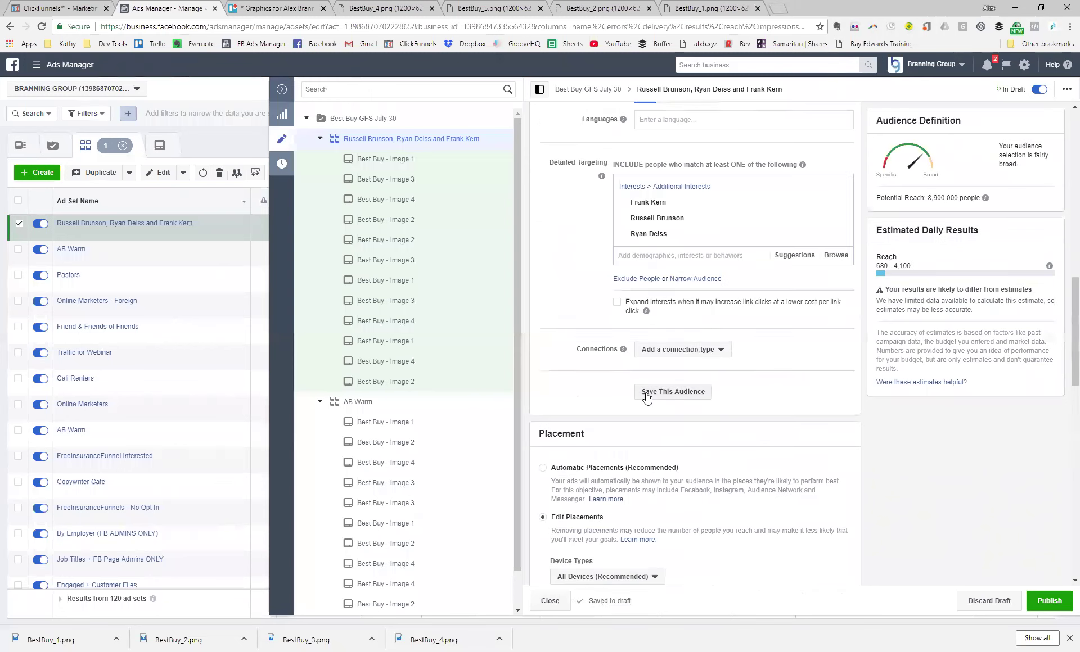
Review the ad set's interest targeting, placements, and optimization and delivery settings
{"action": "scroll", "coordinate": [647, 397], "scroll_direction": "down", "scroll_amount": 8}
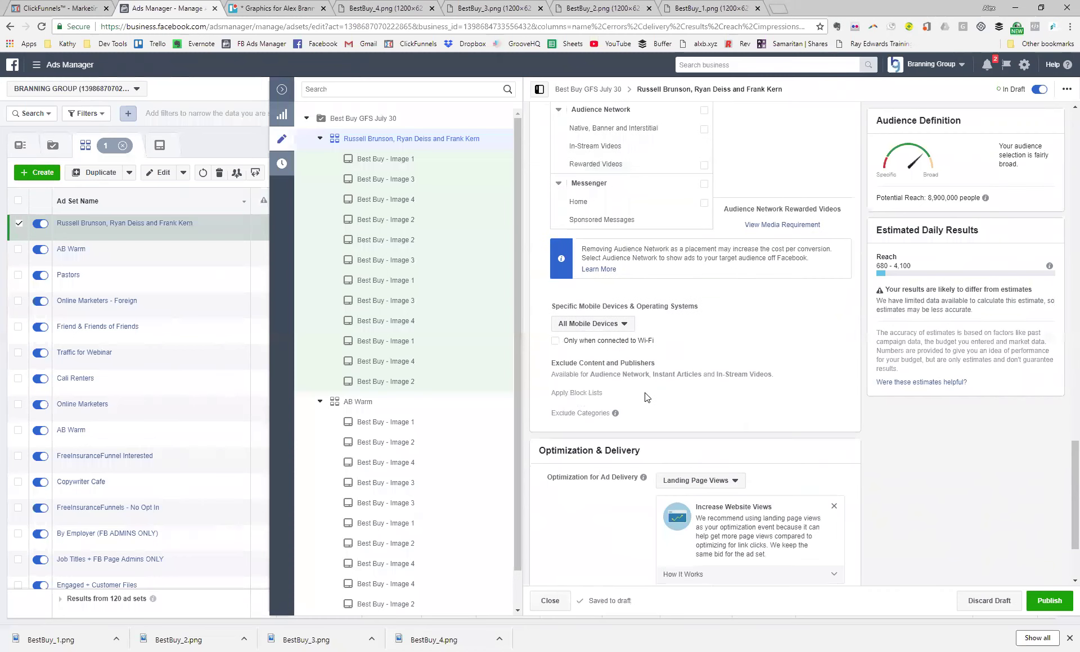
{"action": "scroll", "coordinate": [627, 370], "scroll_direction": "down", "scroll_amount": 2}
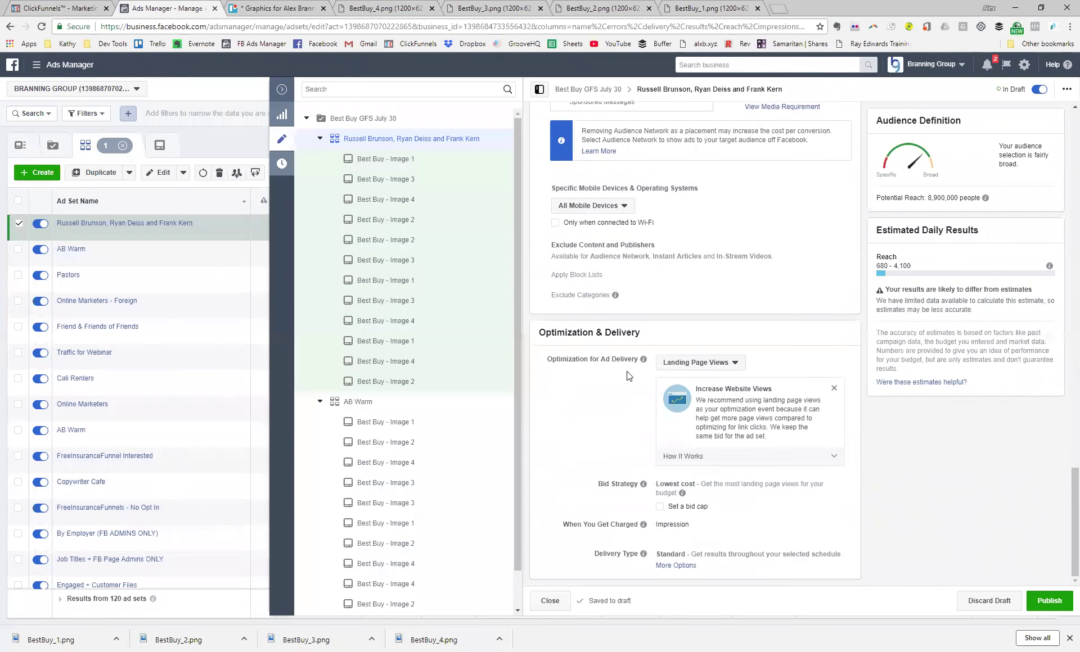
{"action": "scroll", "coordinate": [629, 376], "scroll_direction": "up", "scroll_amount": 6}
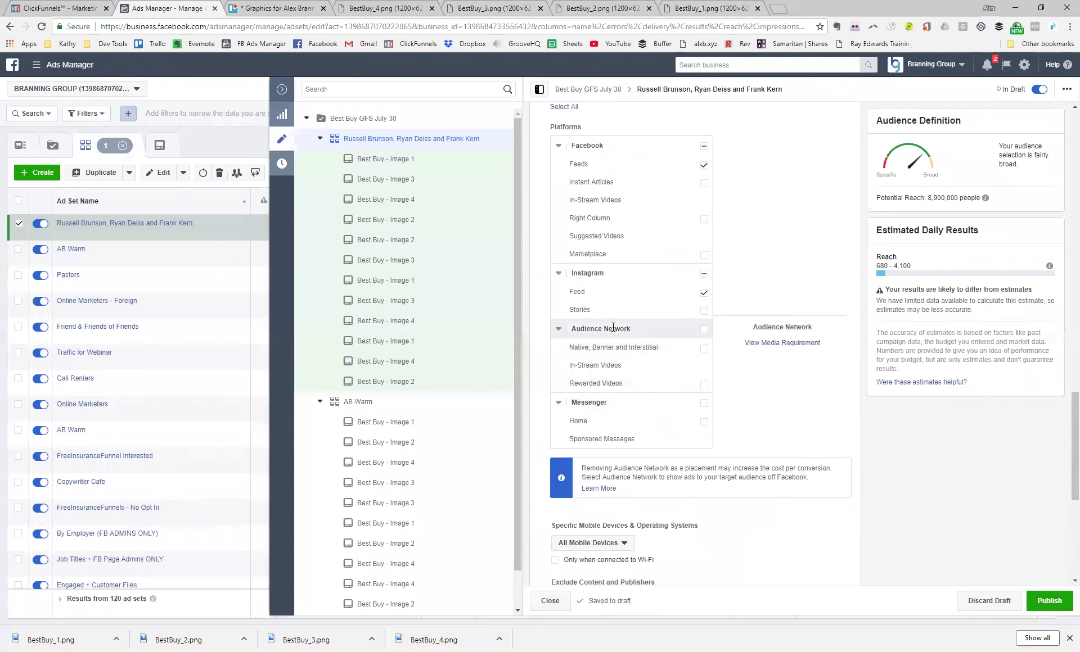
{"action": "scroll", "coordinate": [612, 332], "scroll_direction": "up", "scroll_amount": 8}
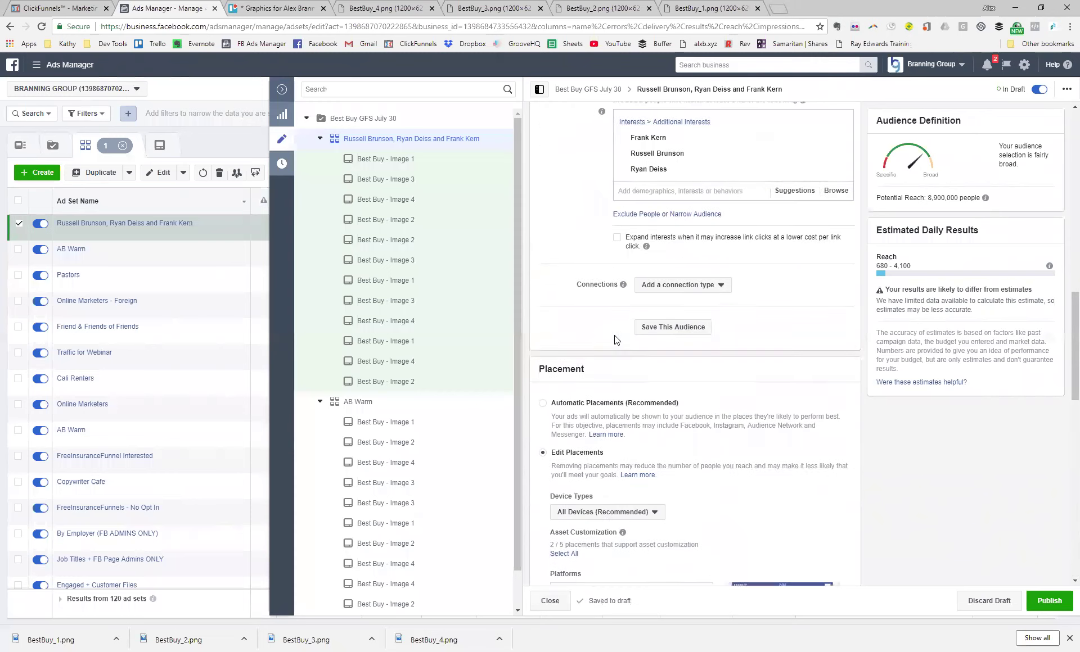
{"action": "scroll", "coordinate": [614, 354], "scroll_direction": "up", "scroll_amount": 4}
{"action": "scroll", "coordinate": [614, 355], "scroll_direction": "down", "scroll_amount": 9}
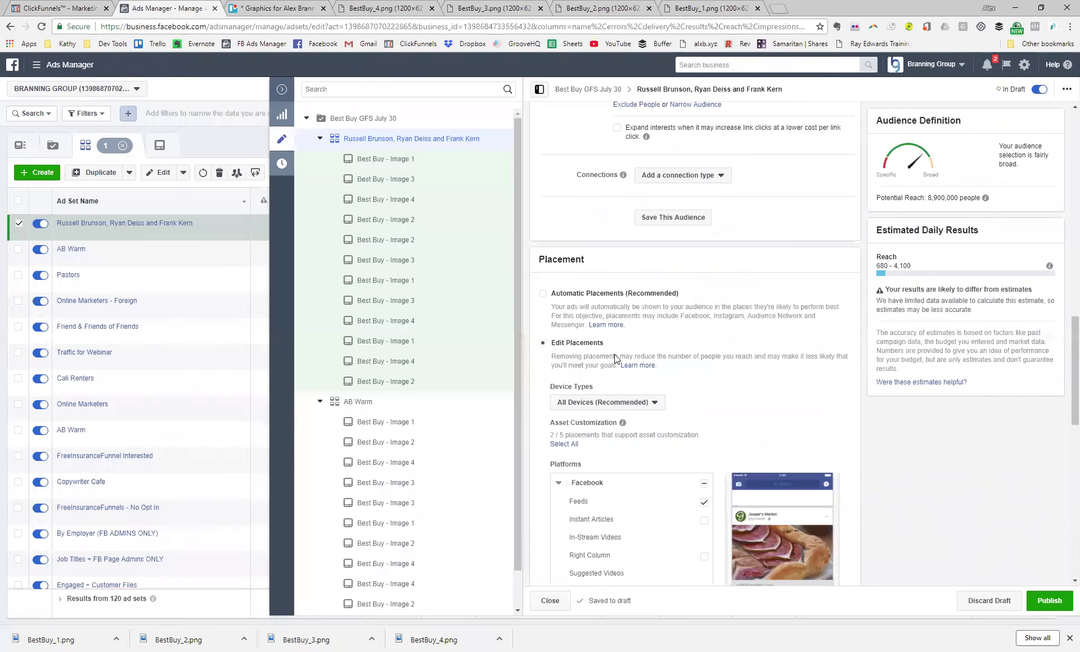
{"action": "scroll", "coordinate": [614, 355], "scroll_direction": "down", "scroll_amount": 1}
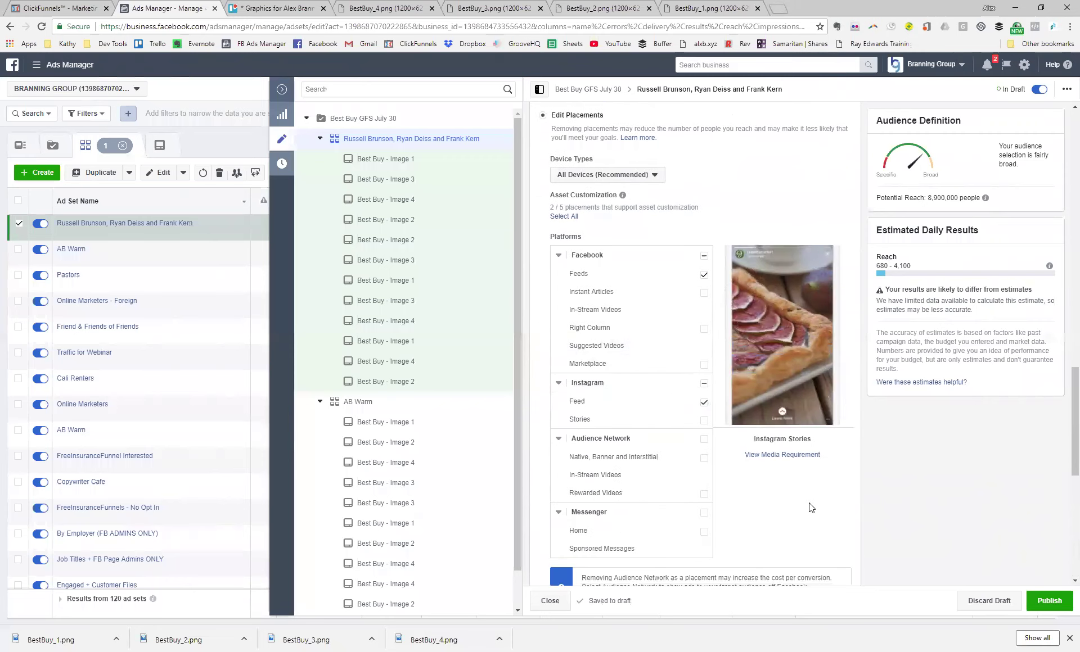
{"action": "scroll", "coordinate": [808, 503], "scroll_direction": "down", "scroll_amount": 6}
{"action": "scroll", "coordinate": [808, 503], "scroll_direction": "down", "scroll_amount": 2}
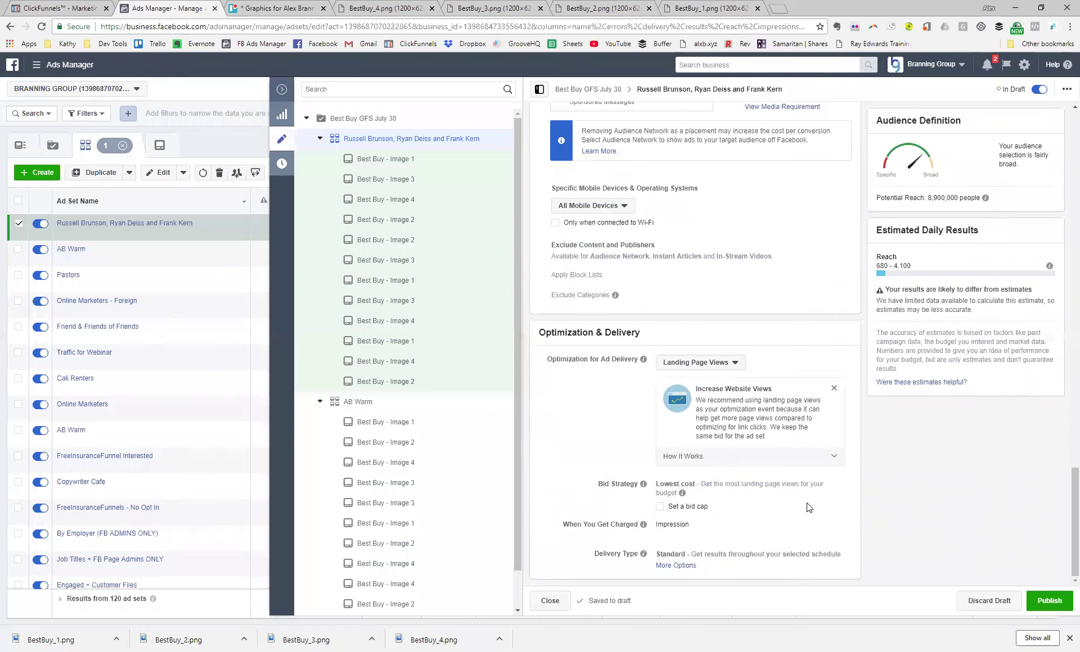